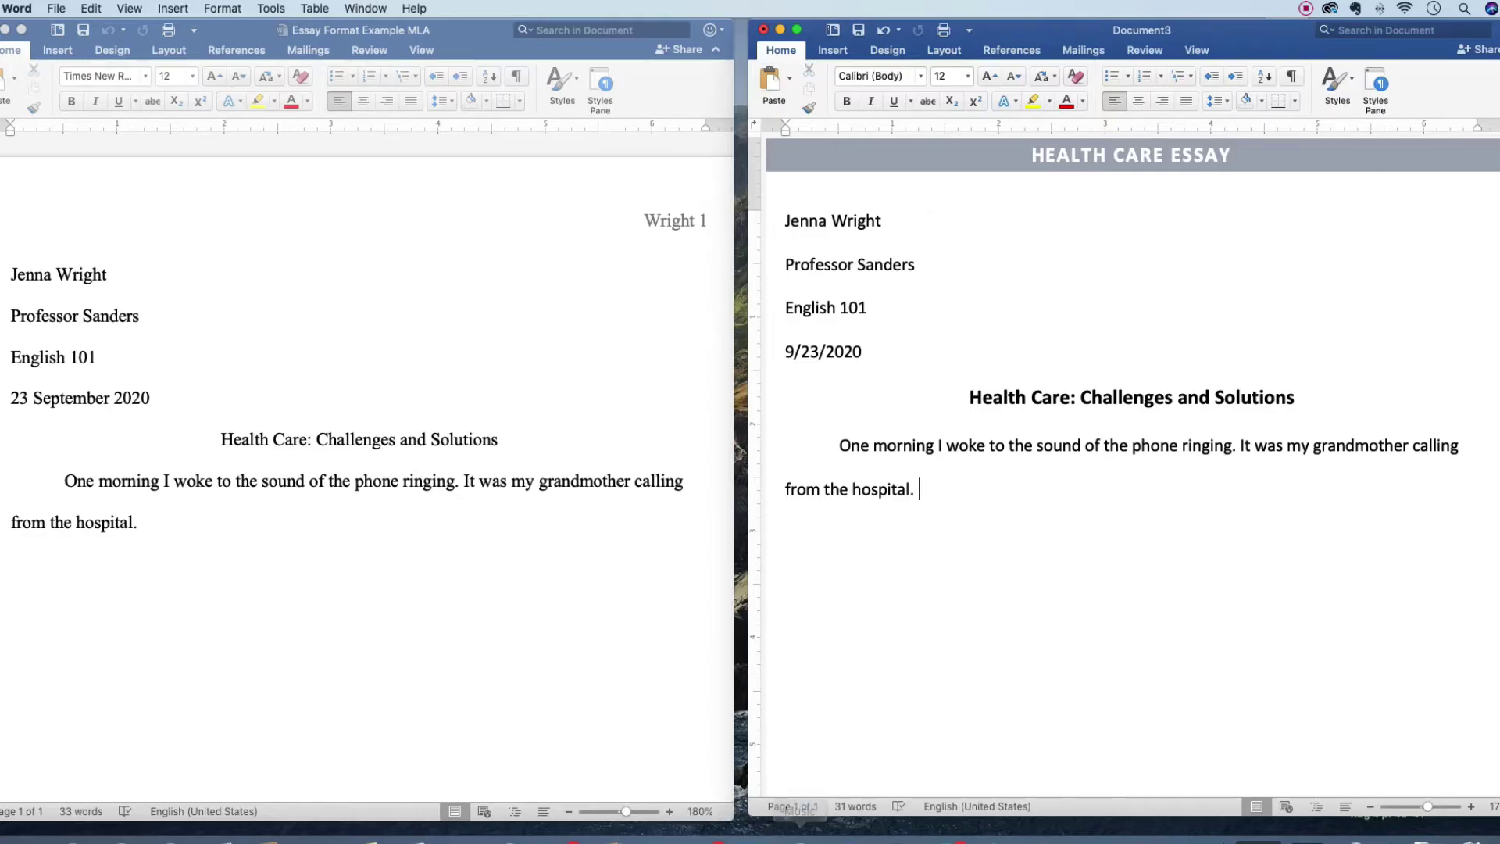
- Type the heading 'MLA Style or APA Style?' with the word 'Bold' on the line below
{"action": "left_click", "coordinate": [1307, 9]}
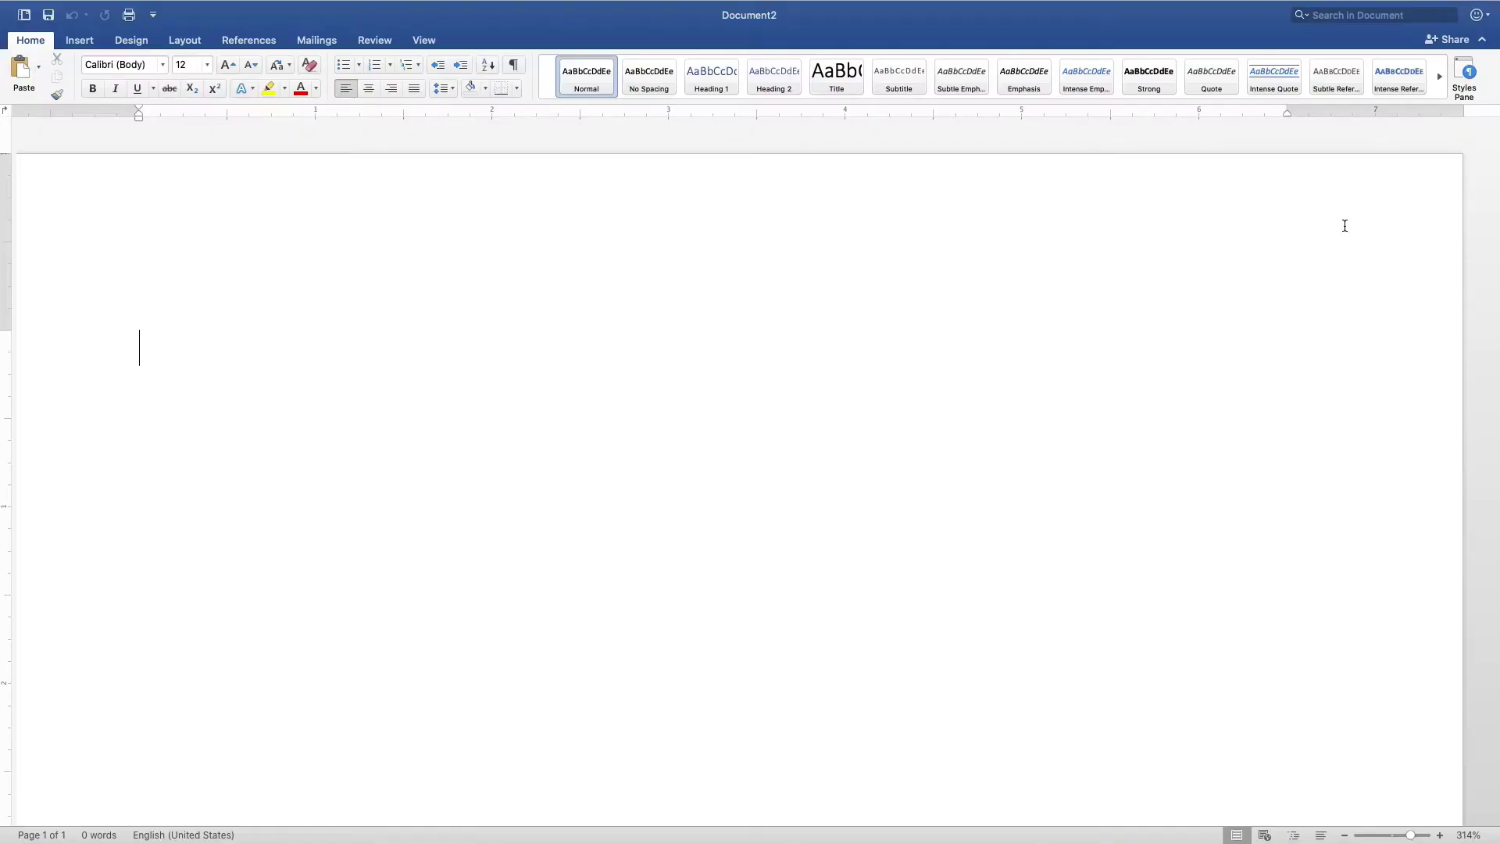
{"action": "type", "text": "MLA Style"}
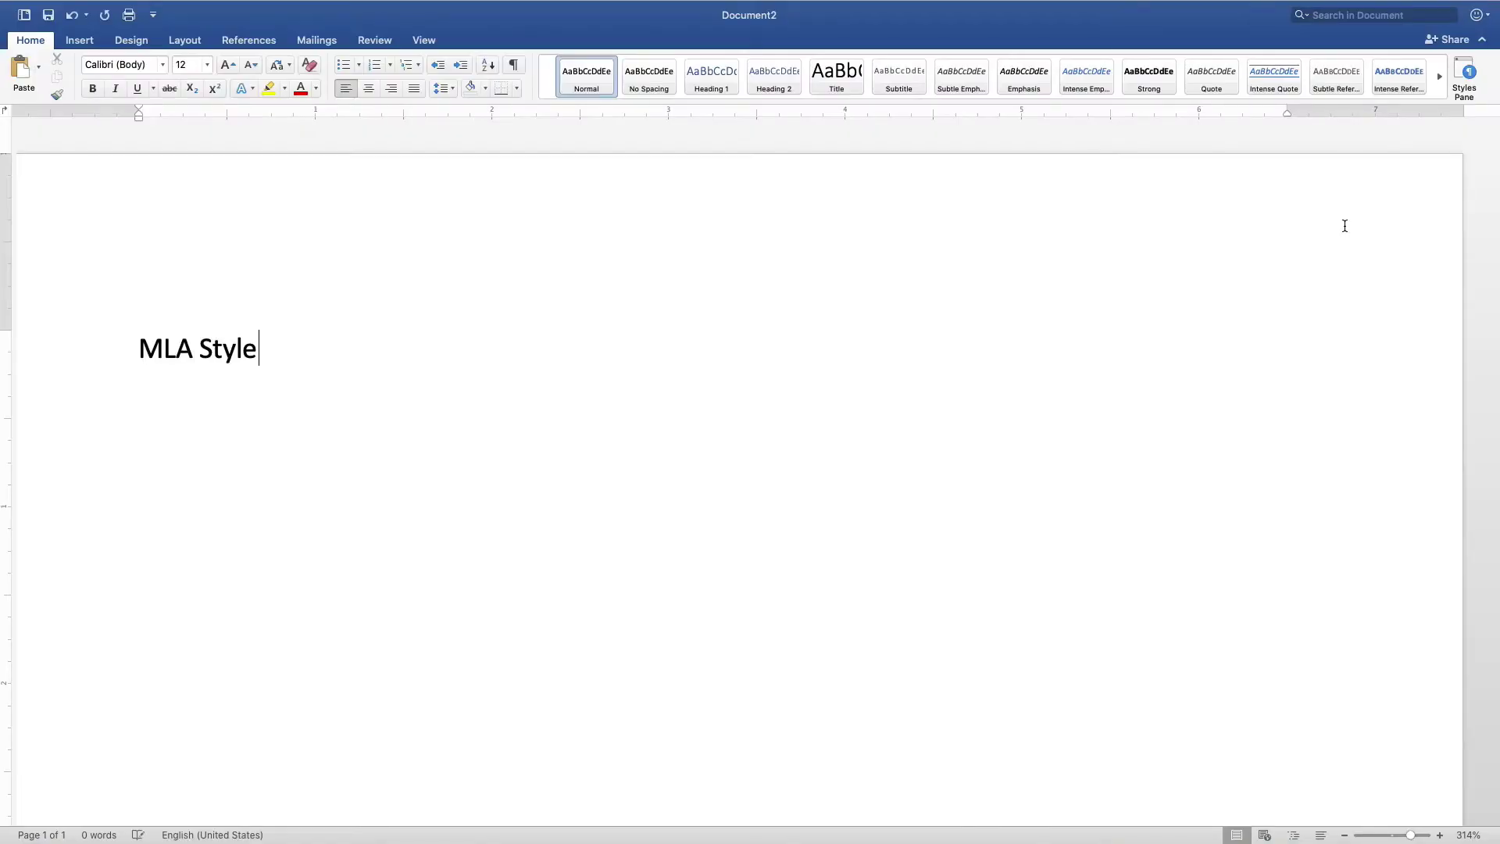
{"action": "type", "text": " or APA Style?"}
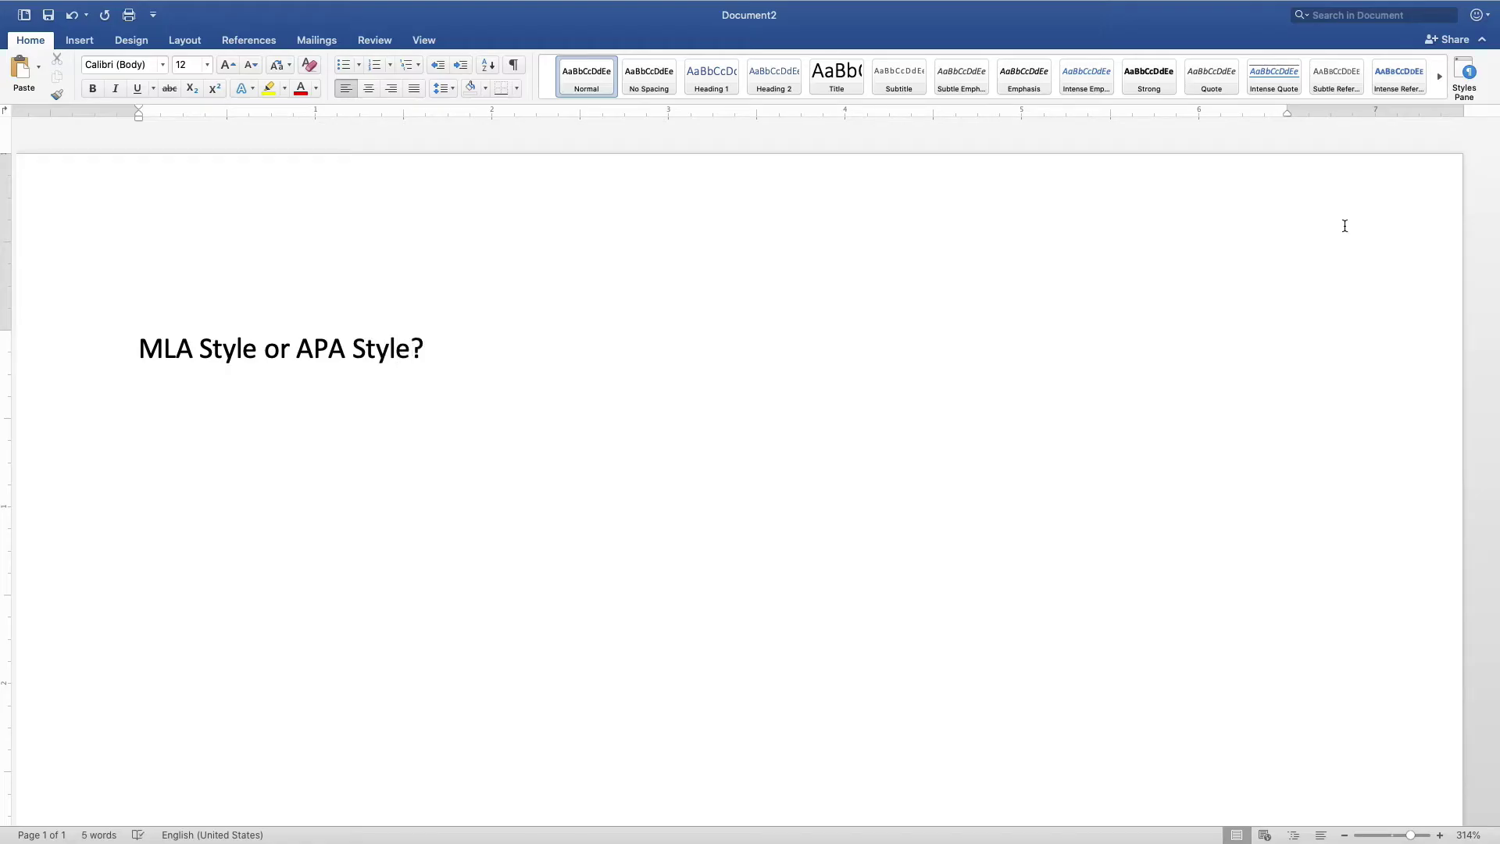
{"action": "key", "text": "Return"}
{"action": "type", "text": "Bold"}
{"action": "left_click", "coordinate": [93, 90]}
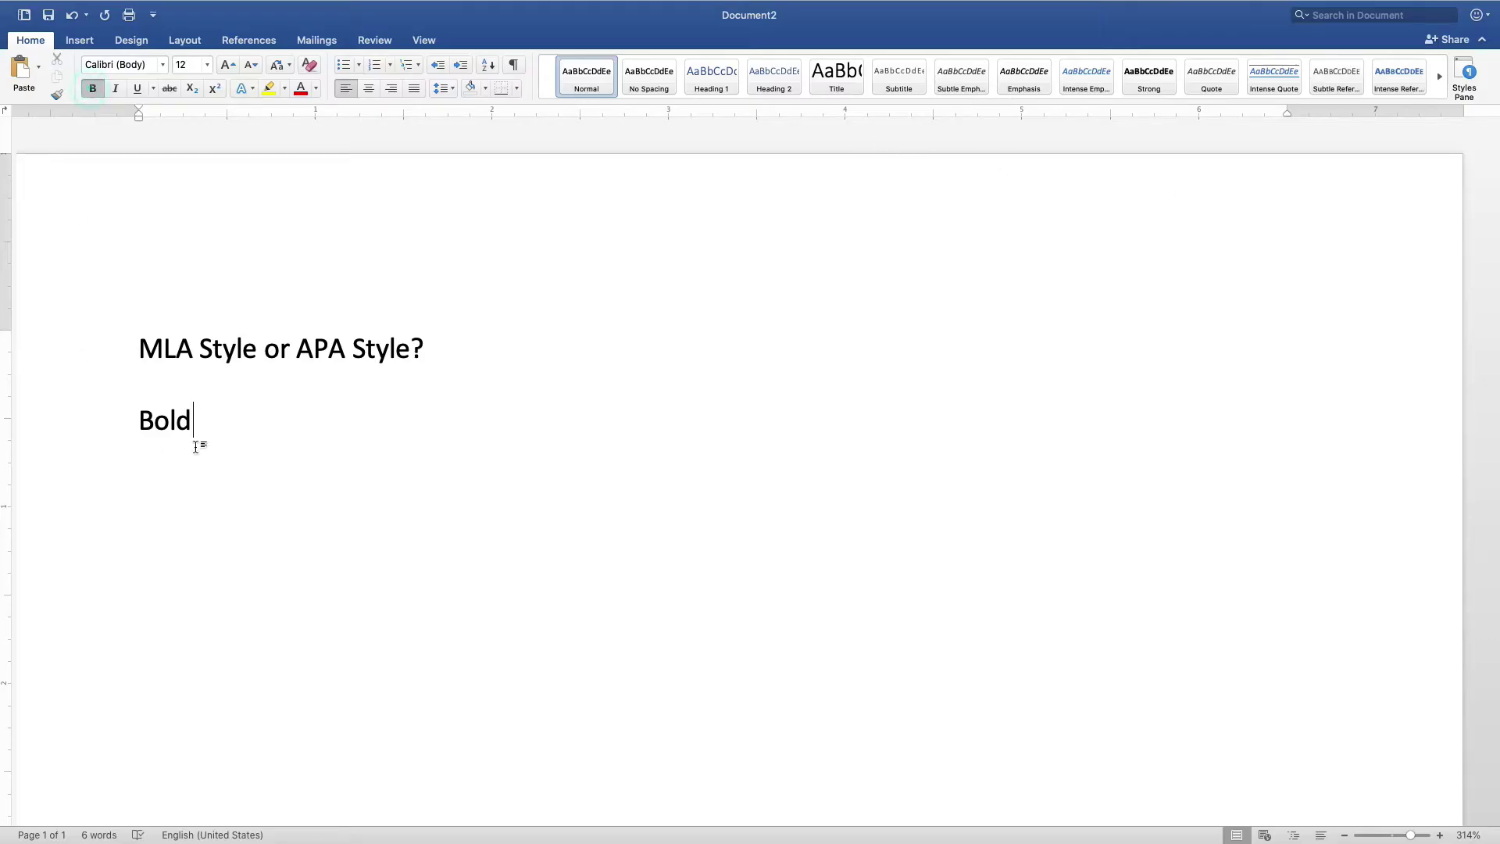
- Make the word 'Bold' bold
{"action": "left_click_drag", "start_coordinate": [204, 422], "coordinate": [135, 416]}
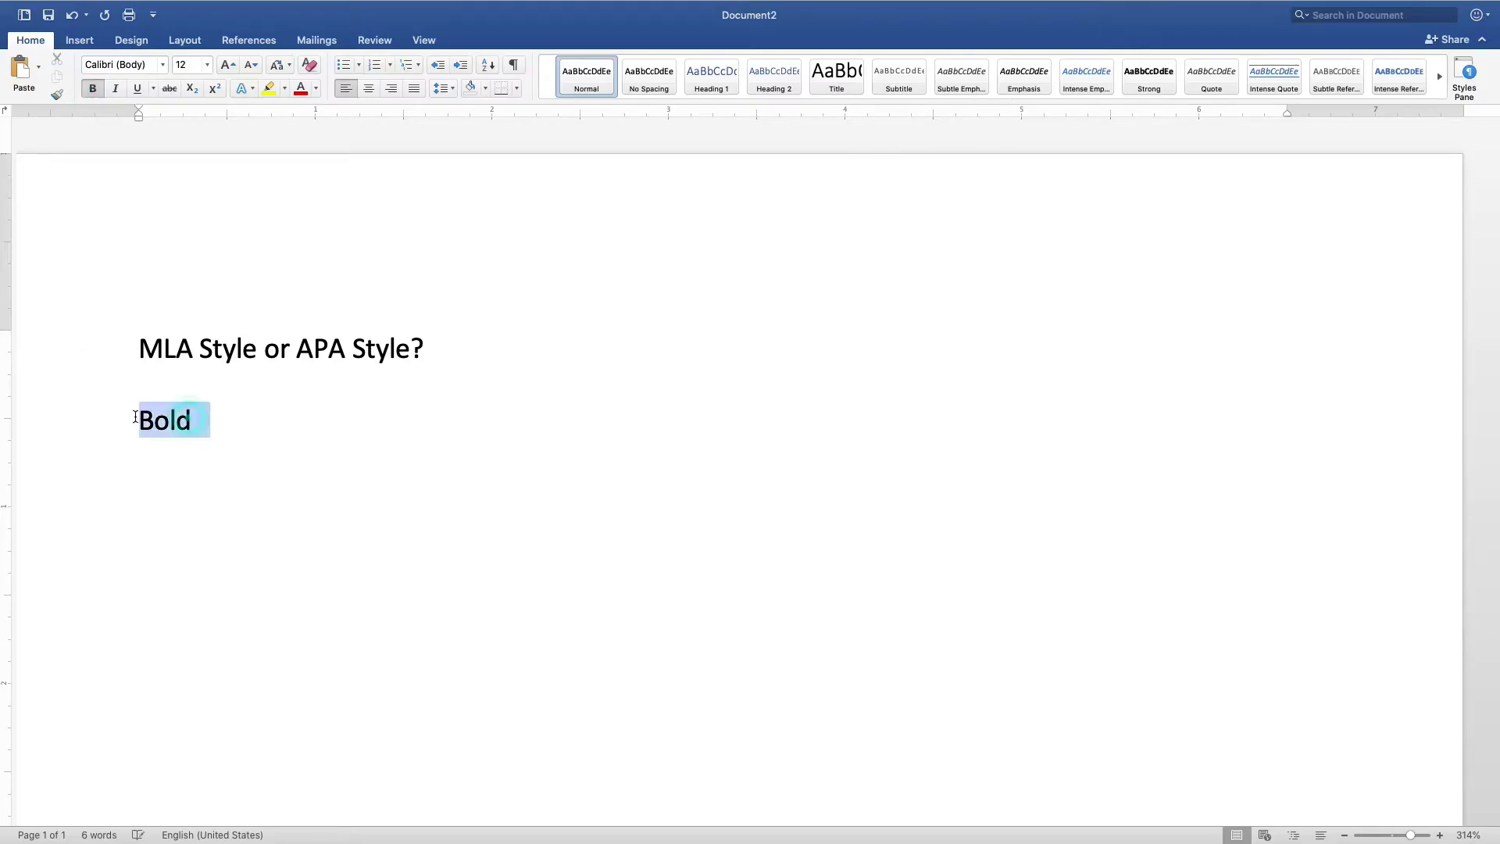
{"action": "left_click", "coordinate": [93, 89]}
{"action": "left_click", "coordinate": [255, 468]}
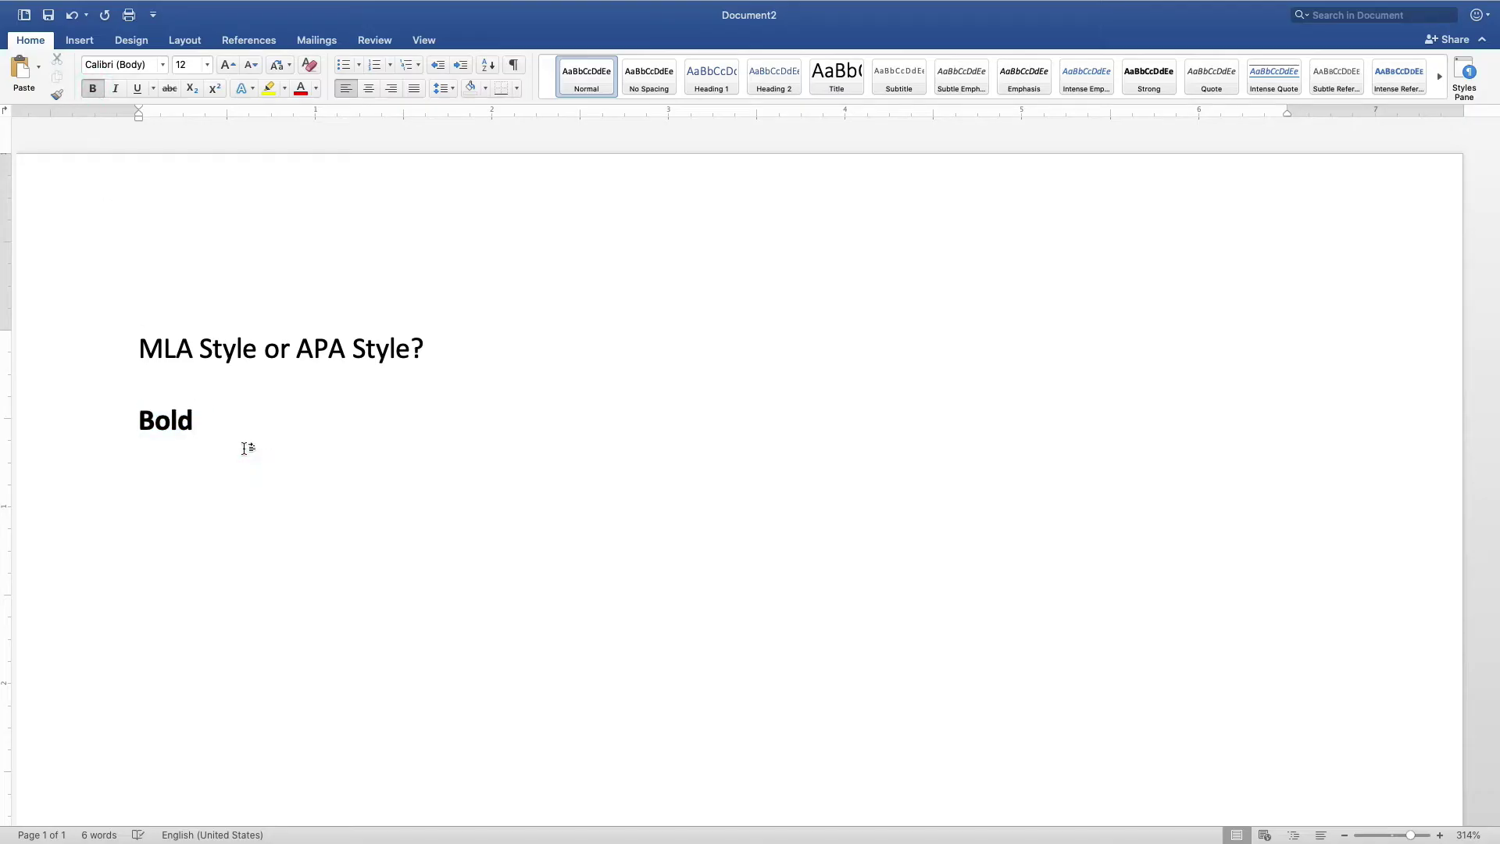
- Add an italic 'Italics' line, then switch italic off for the next line
{"action": "left_click", "coordinate": [92, 89]}
{"action": "left_click", "coordinate": [116, 88]}
{"action": "type", "text": "Italics"}
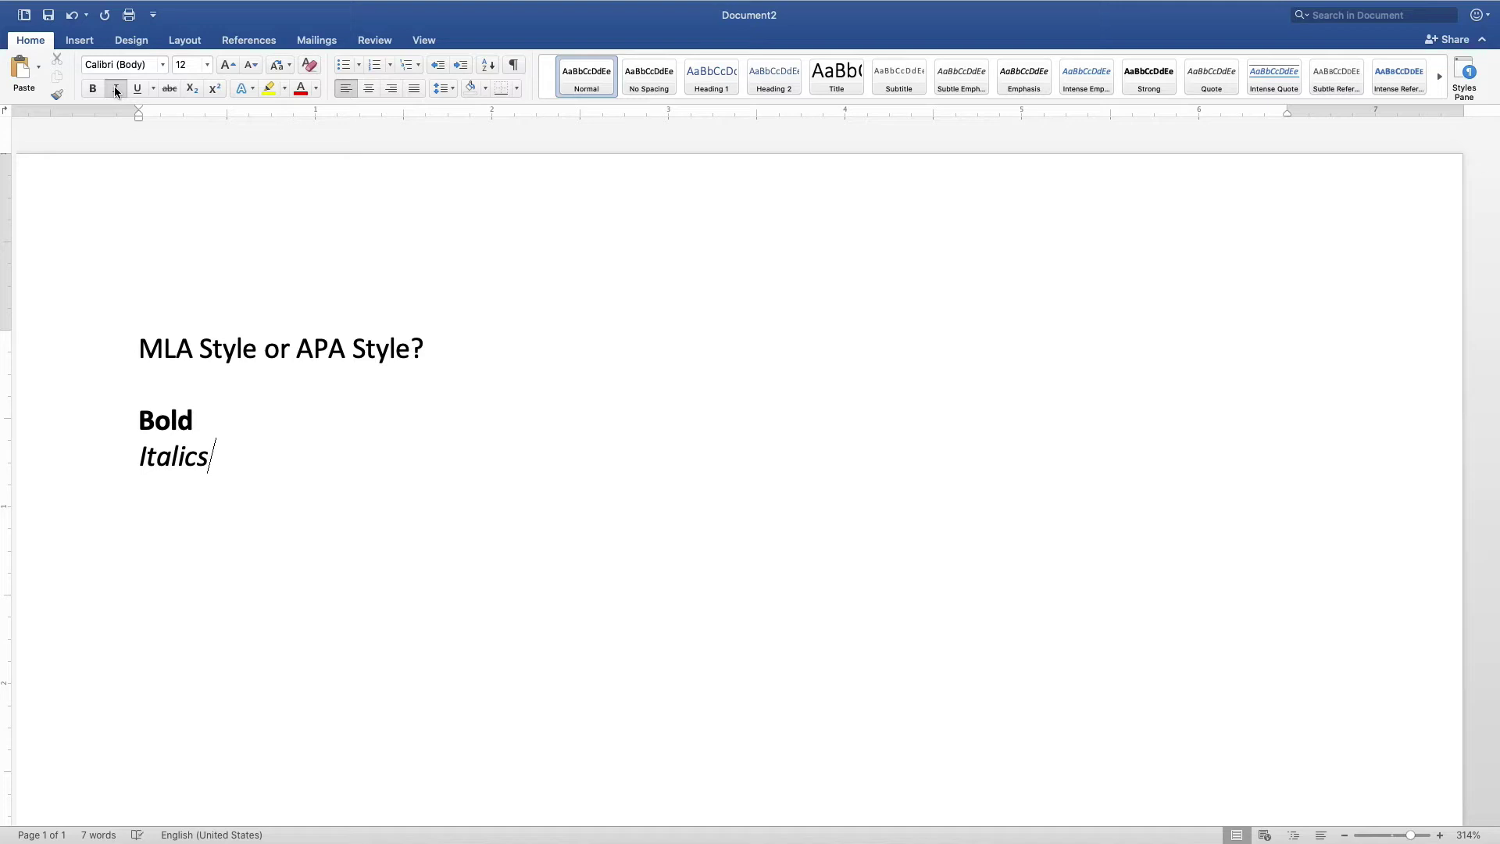
{"action": "key", "text": "Return"}
{"action": "left_click", "coordinate": [115, 89]}
- Type 'Font', set it in Times New Roman, and start a 'Font size' line
{"action": "type", "text": "Font"}
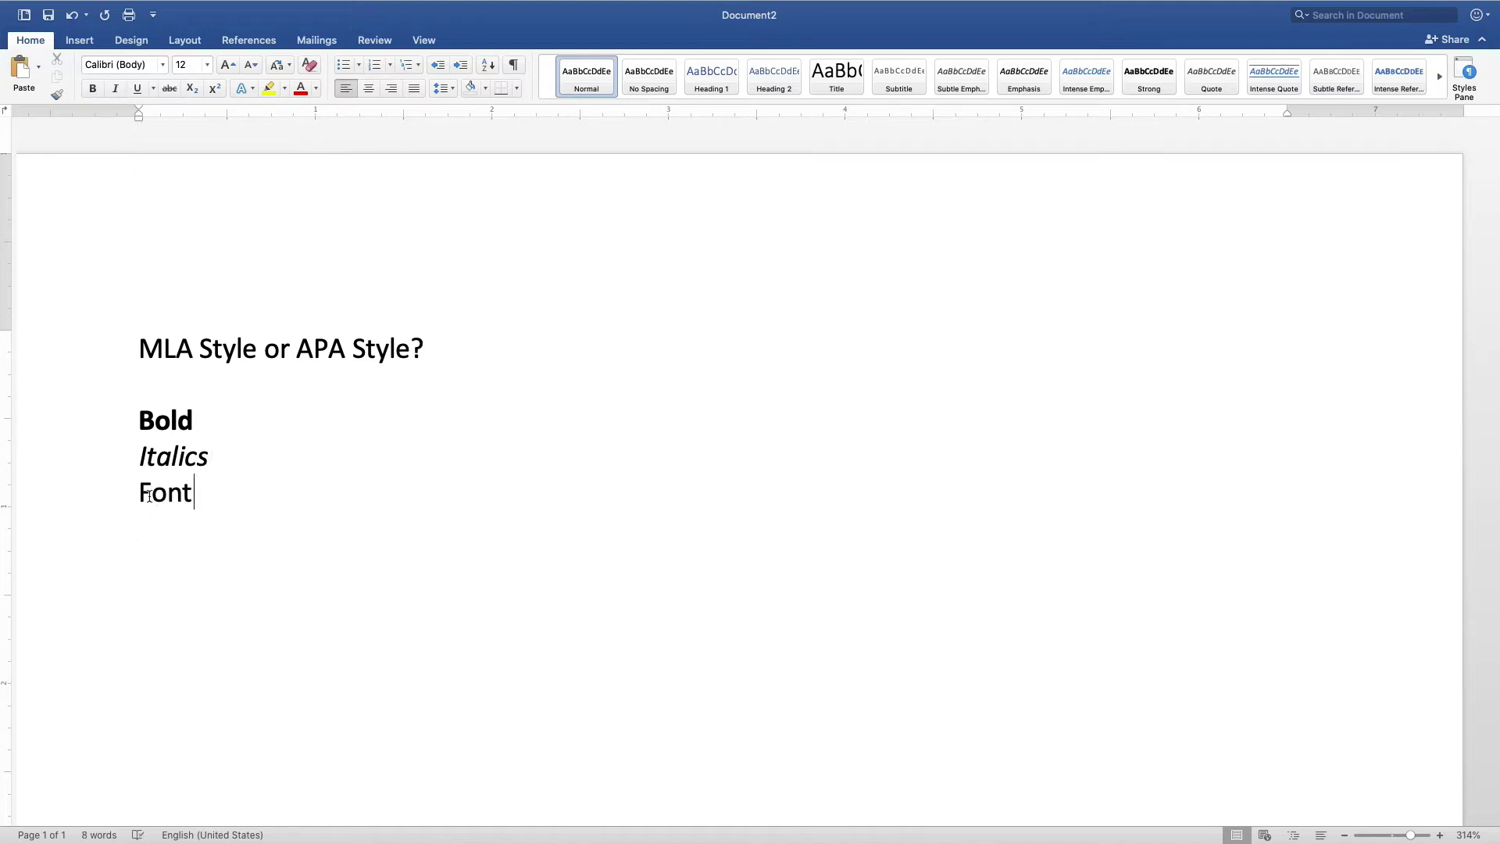
{"action": "left_click_drag", "start_coordinate": [139, 493], "coordinate": [209, 492]}
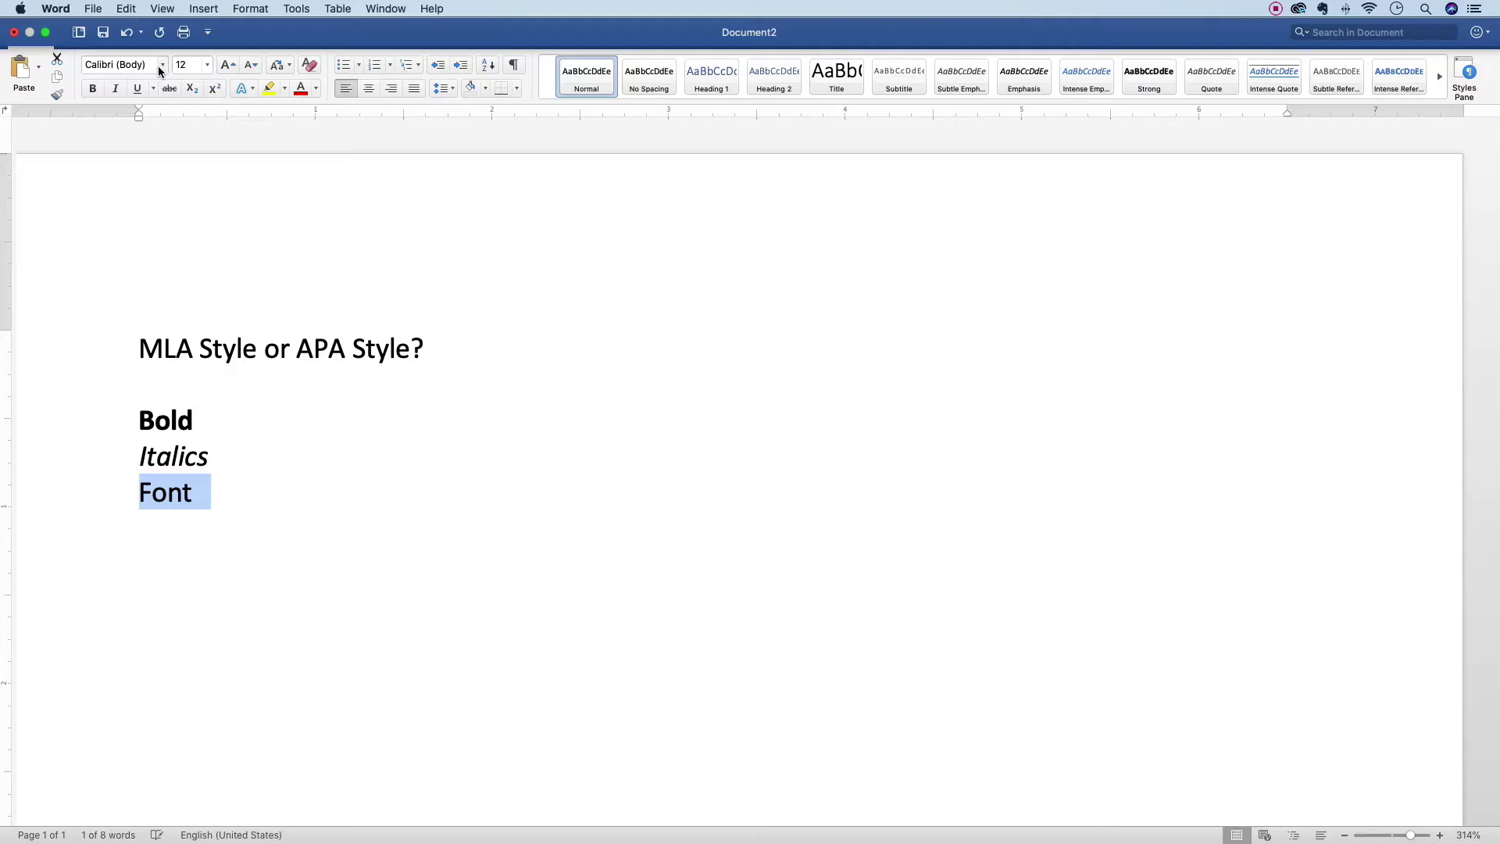
{"action": "left_click", "coordinate": [162, 67]}
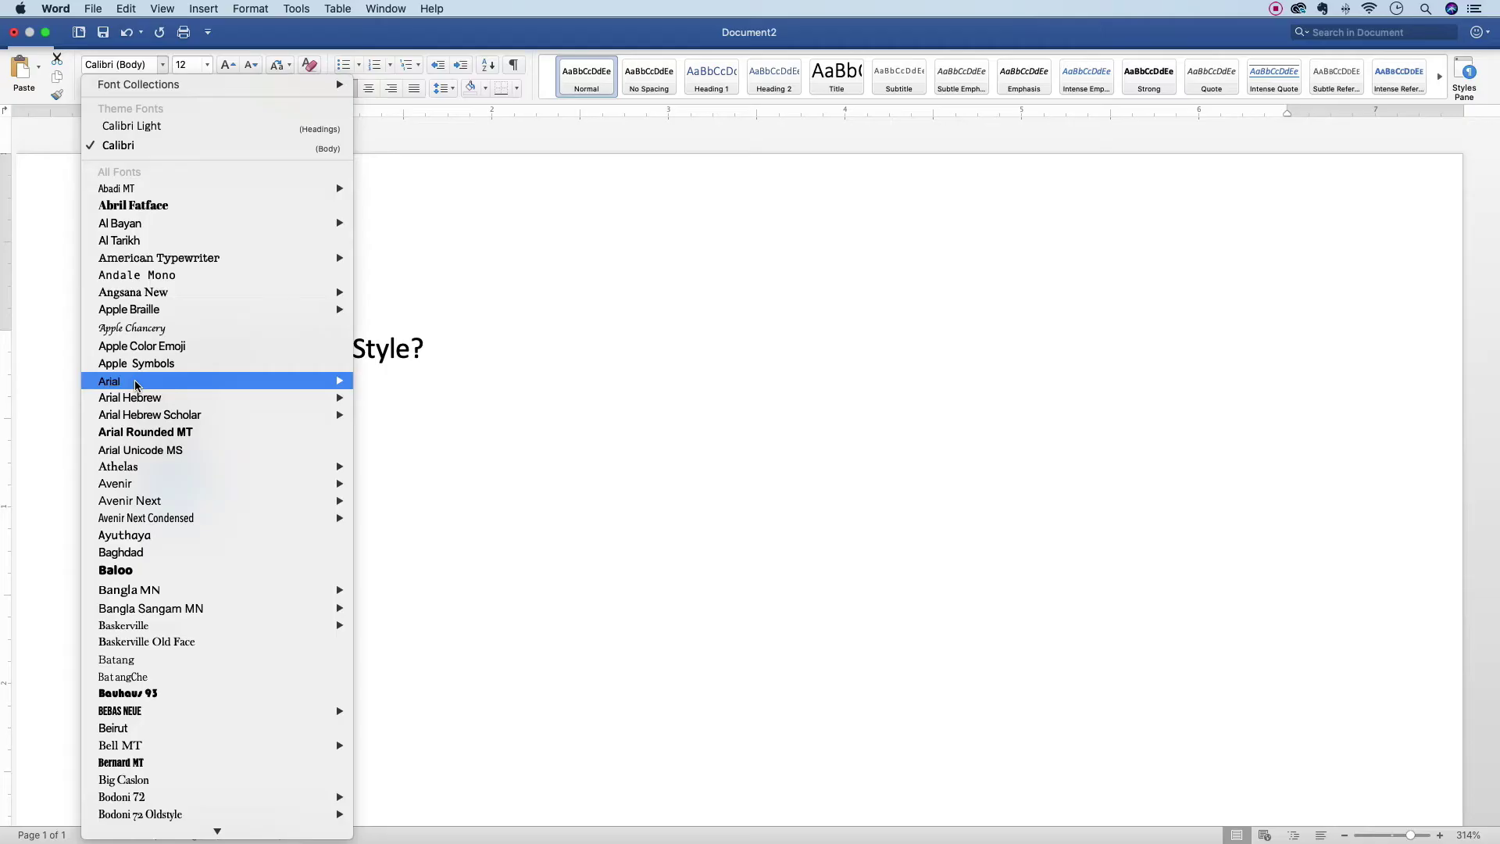
{"action": "scroll", "coordinate": [137, 385], "scroll_direction": "down", "scroll_amount": 15}
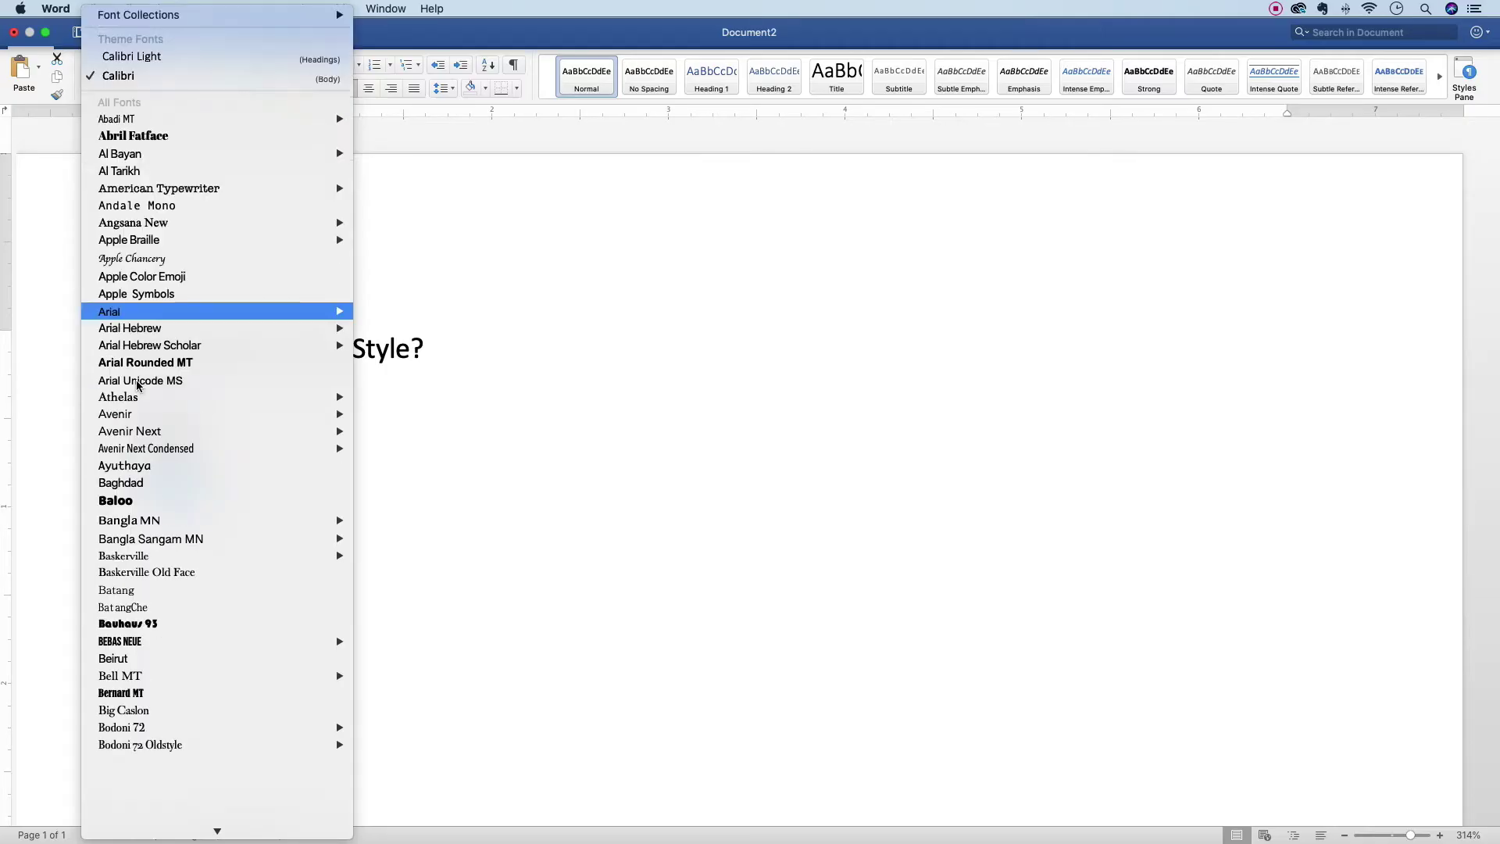
{"action": "scroll", "coordinate": [138, 386], "scroll_direction": "down", "scroll_amount": 20}
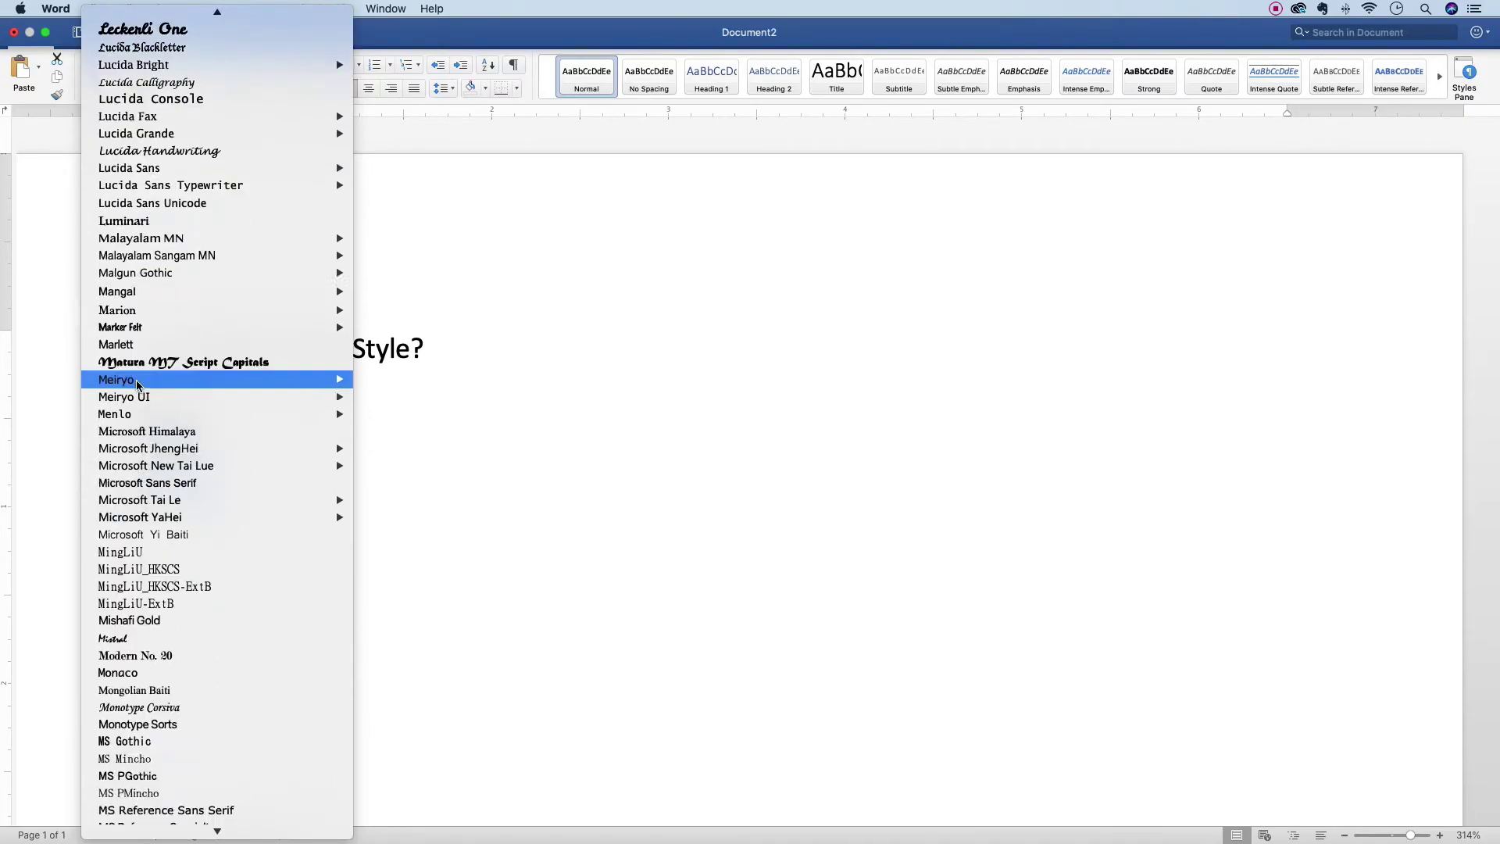
{"action": "scroll", "coordinate": [138, 385], "scroll_direction": "down", "scroll_amount": 20}
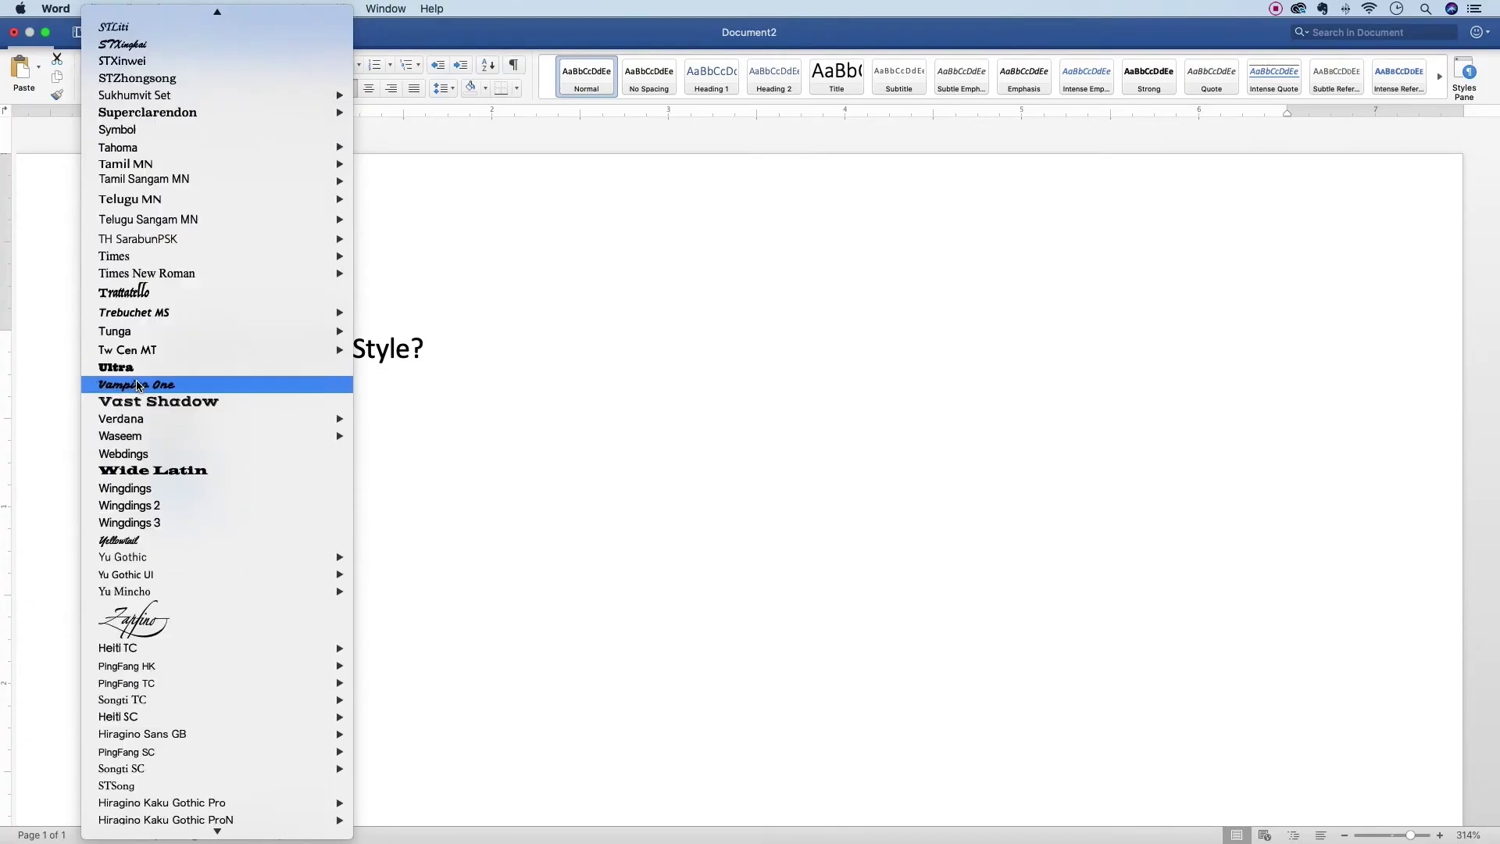
{"action": "scroll", "coordinate": [172, 223], "scroll_direction": "up", "scroll_amount": 5}
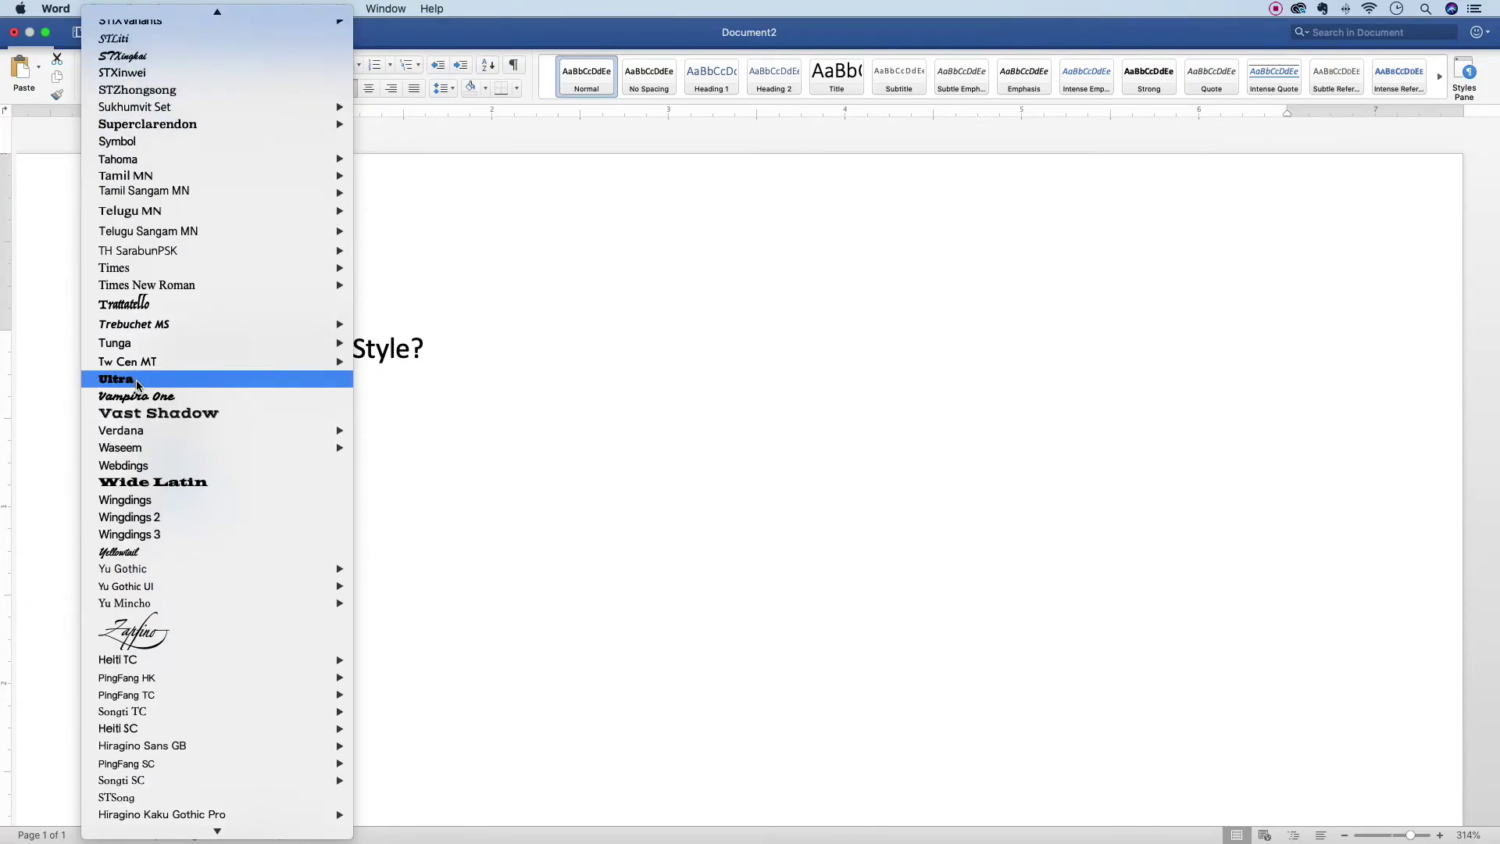
{"action": "left_click", "coordinate": [134, 290]}
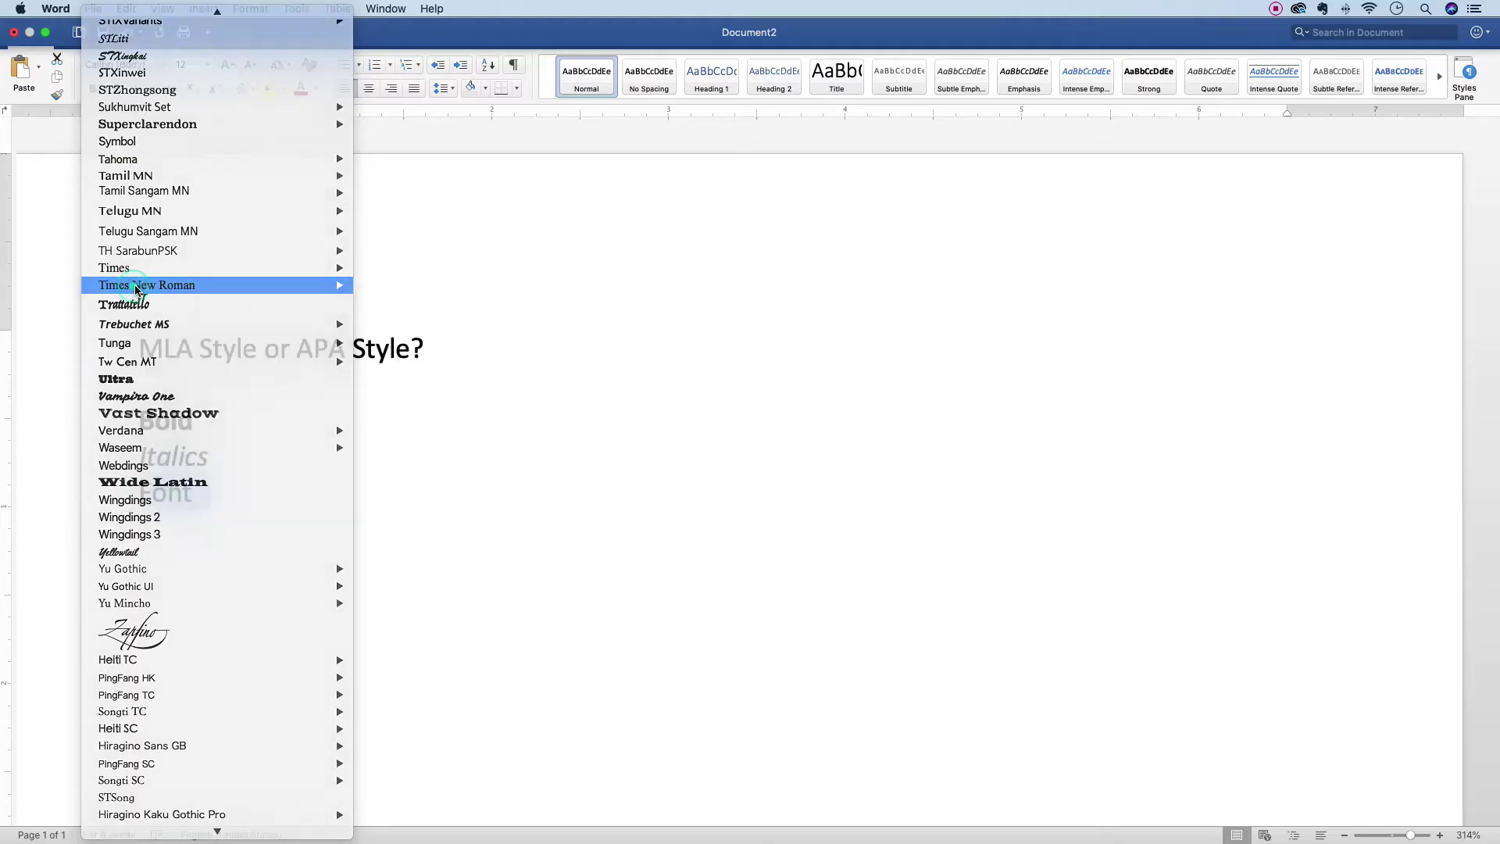
{"action": "left_click", "coordinate": [254, 497]}
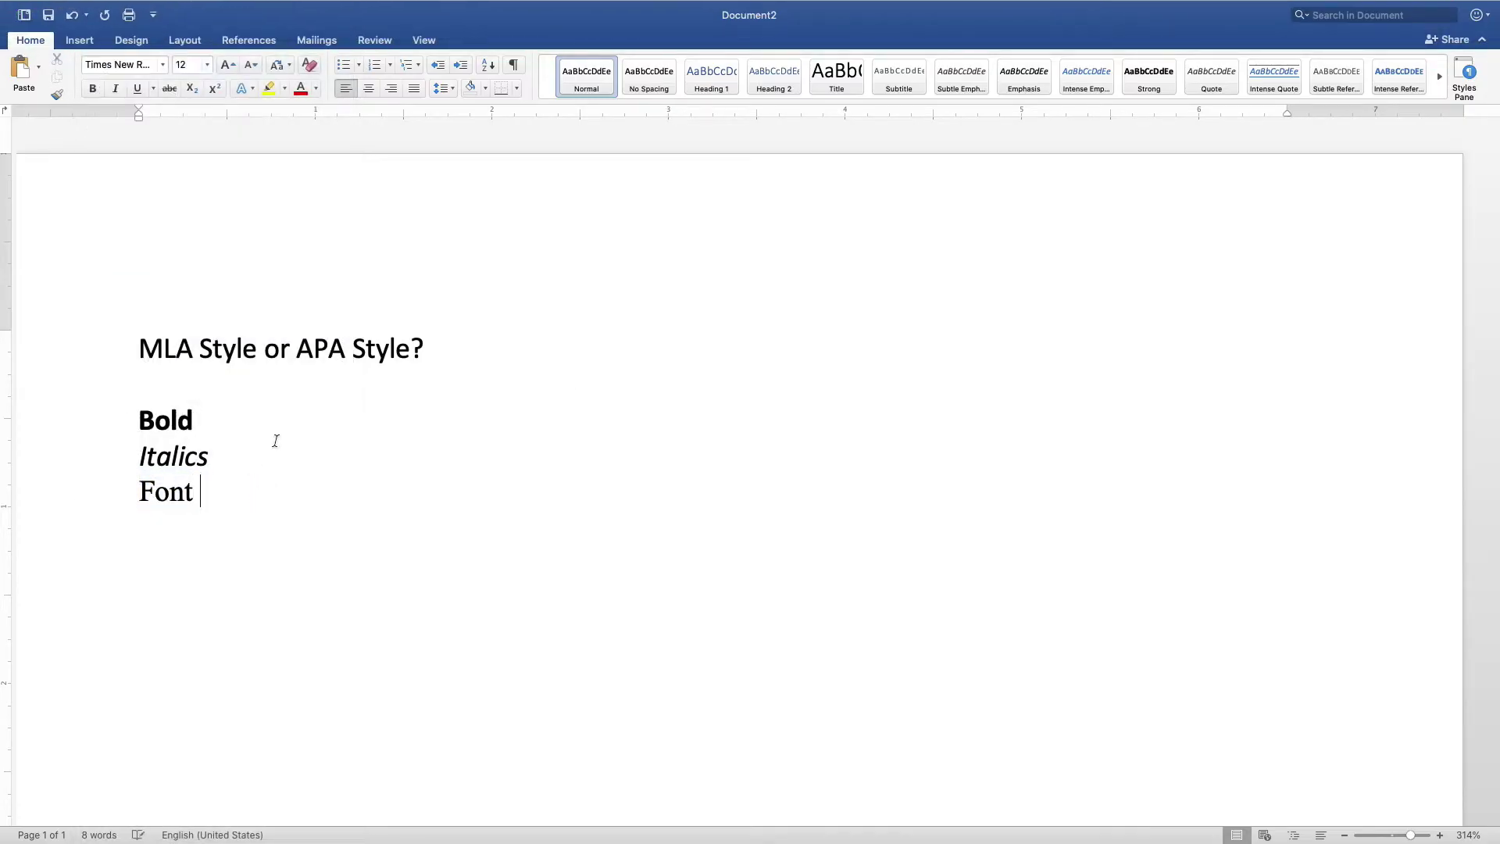
{"action": "type", "text": "Font size"}
- Keep the 'Font size' line at 12 pt after trying 14, then add 'Spacing: Single spaced, double spaced, 1.5 spacing, etc.'
{"action": "left_click", "coordinate": [94, 526]}
{"action": "left_click", "coordinate": [207, 65]}
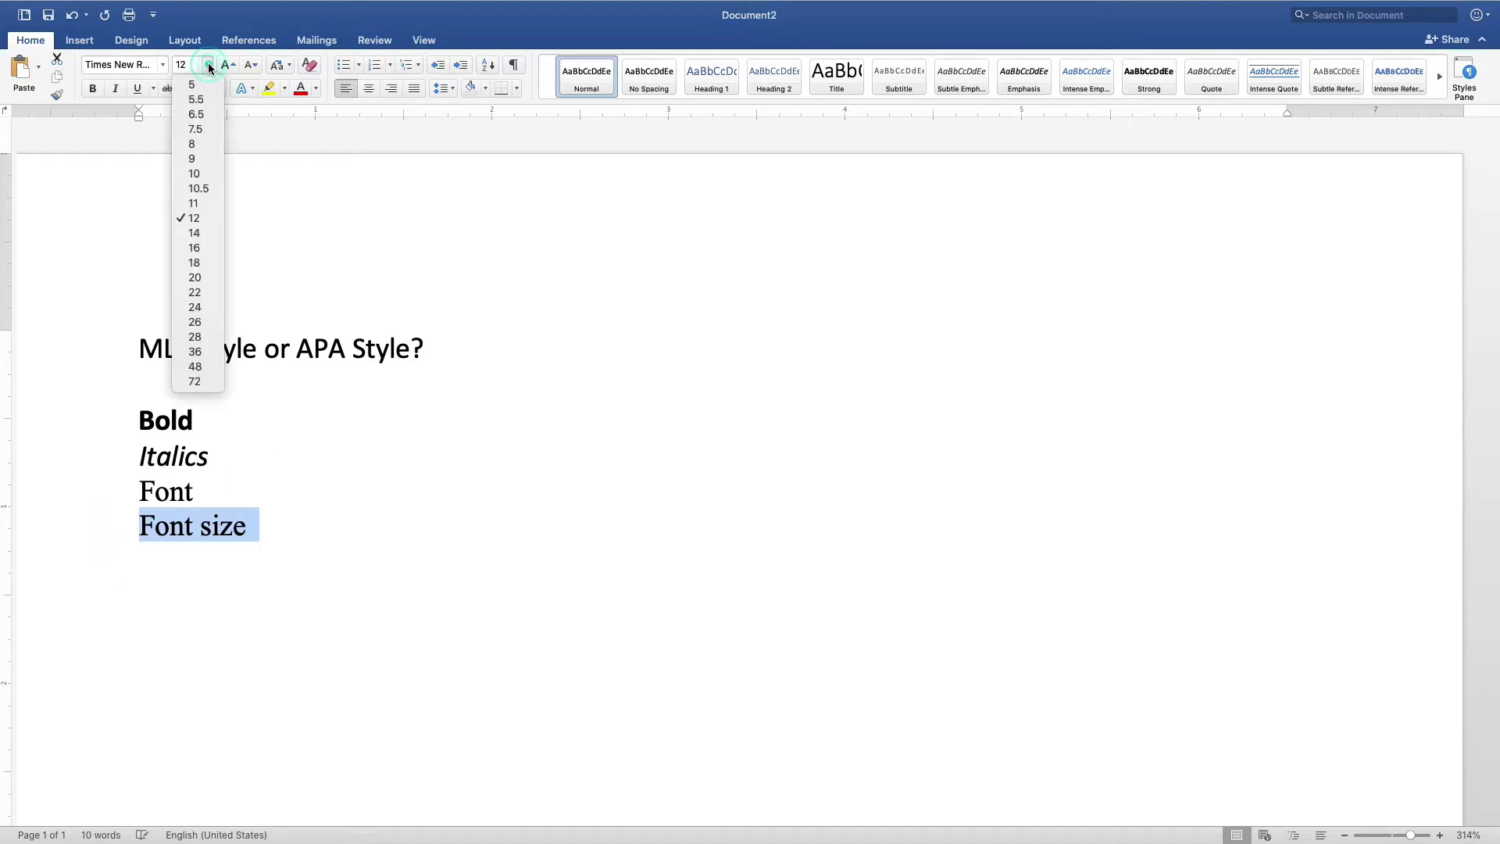
{"action": "left_click", "coordinate": [207, 66]}
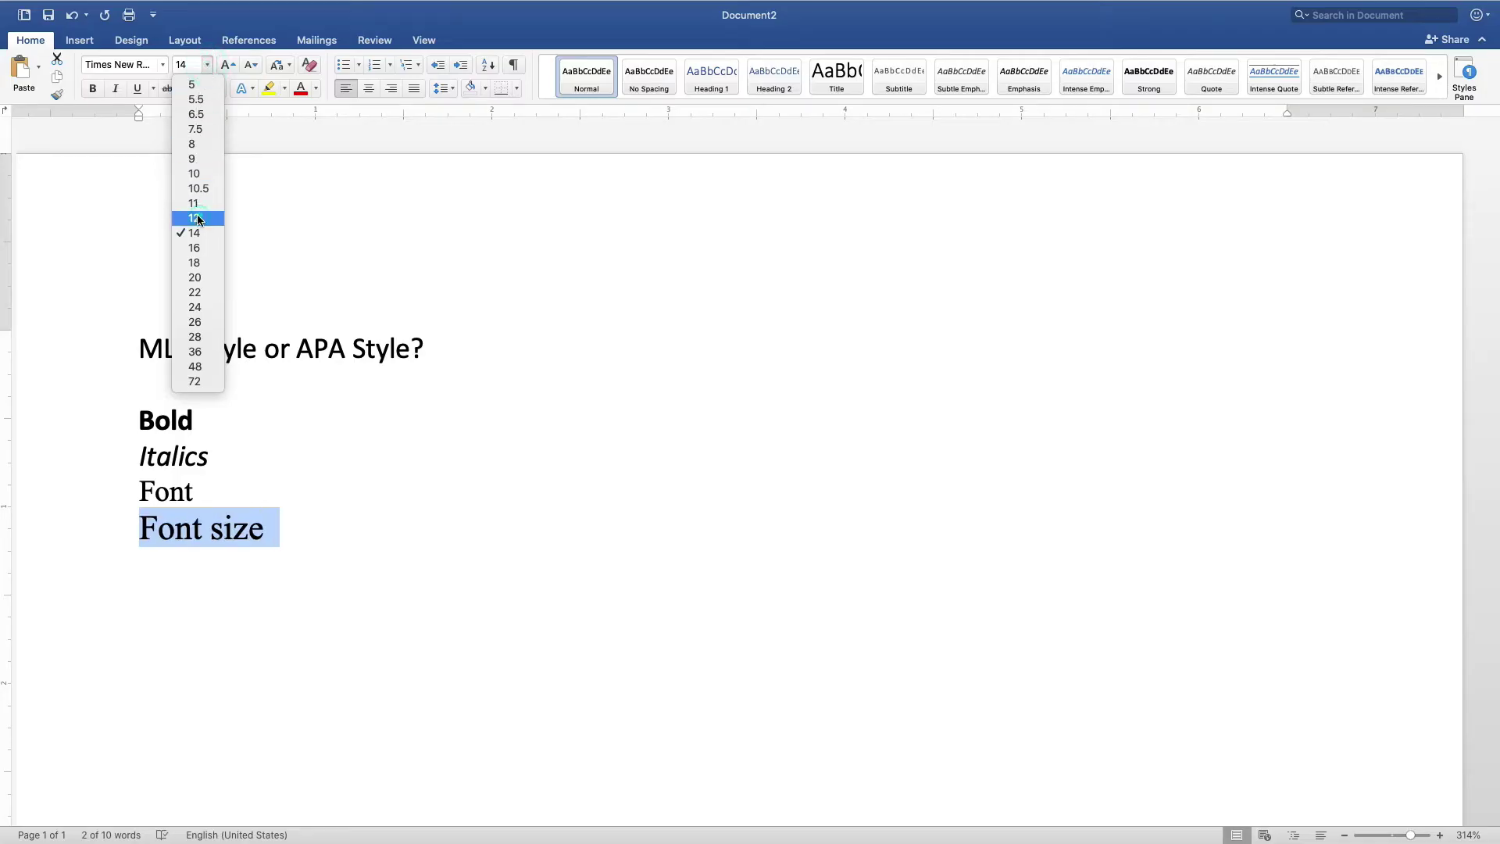
{"action": "left_click", "coordinate": [197, 219]}
{"action": "left_click", "coordinate": [248, 576]}
{"action": "key", "text": "Return"}
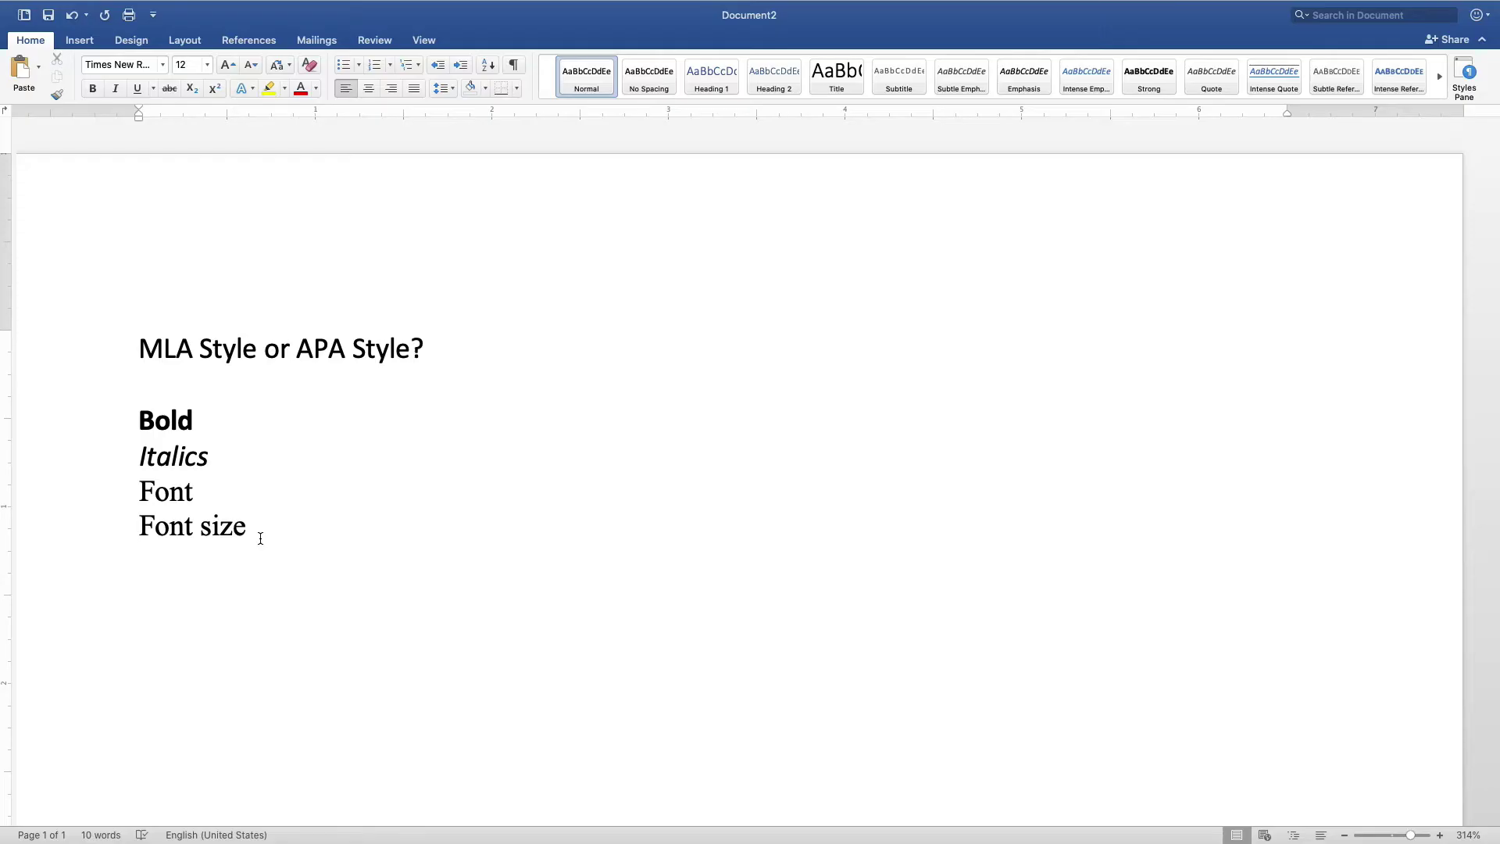
{"action": "type", "text": "Spacing"}
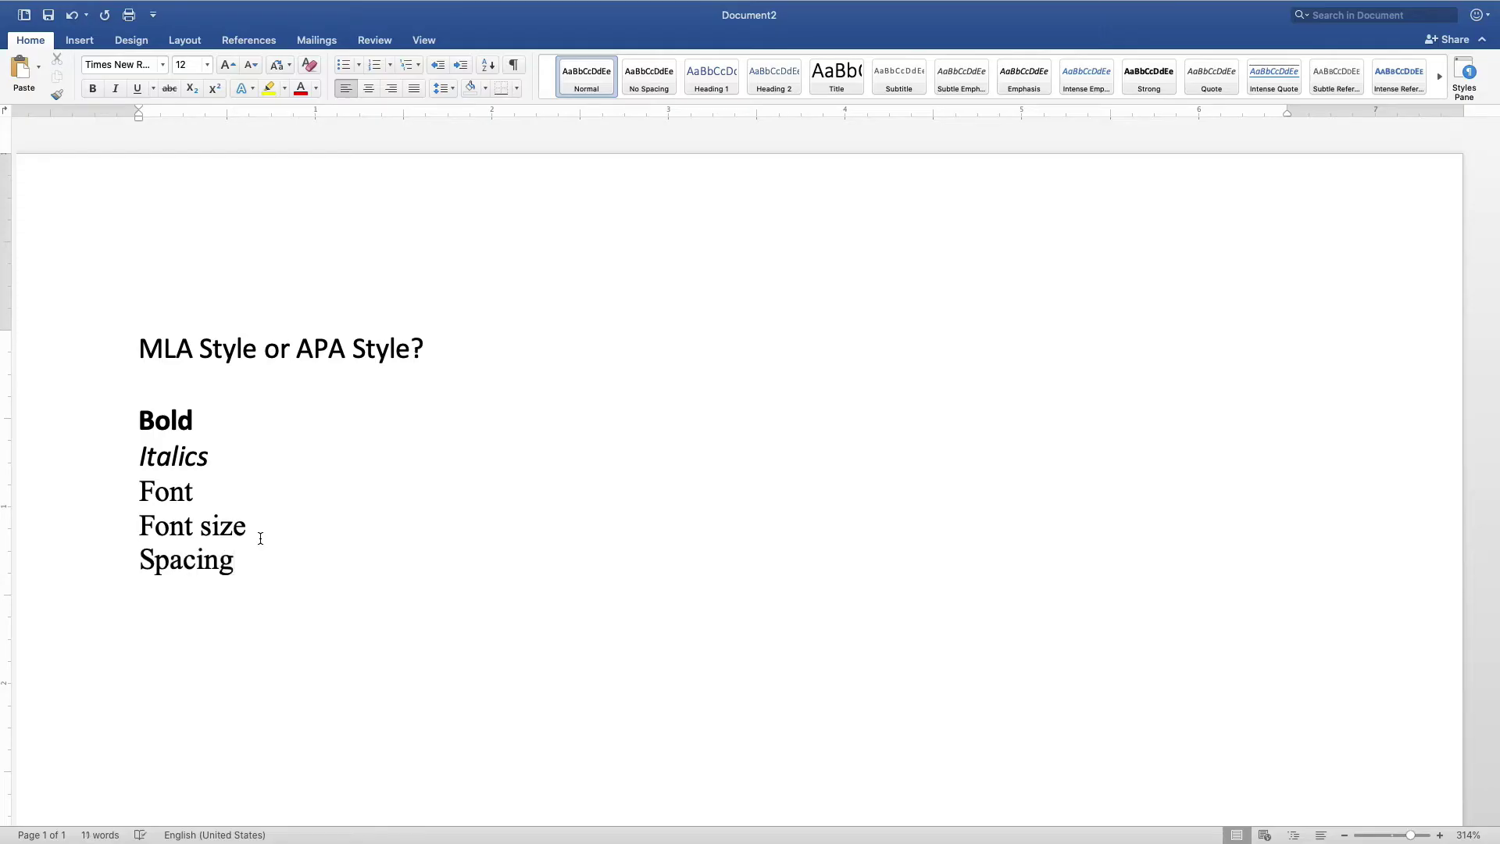
{"action": "type", "text": ": Single spaced, double spa"}
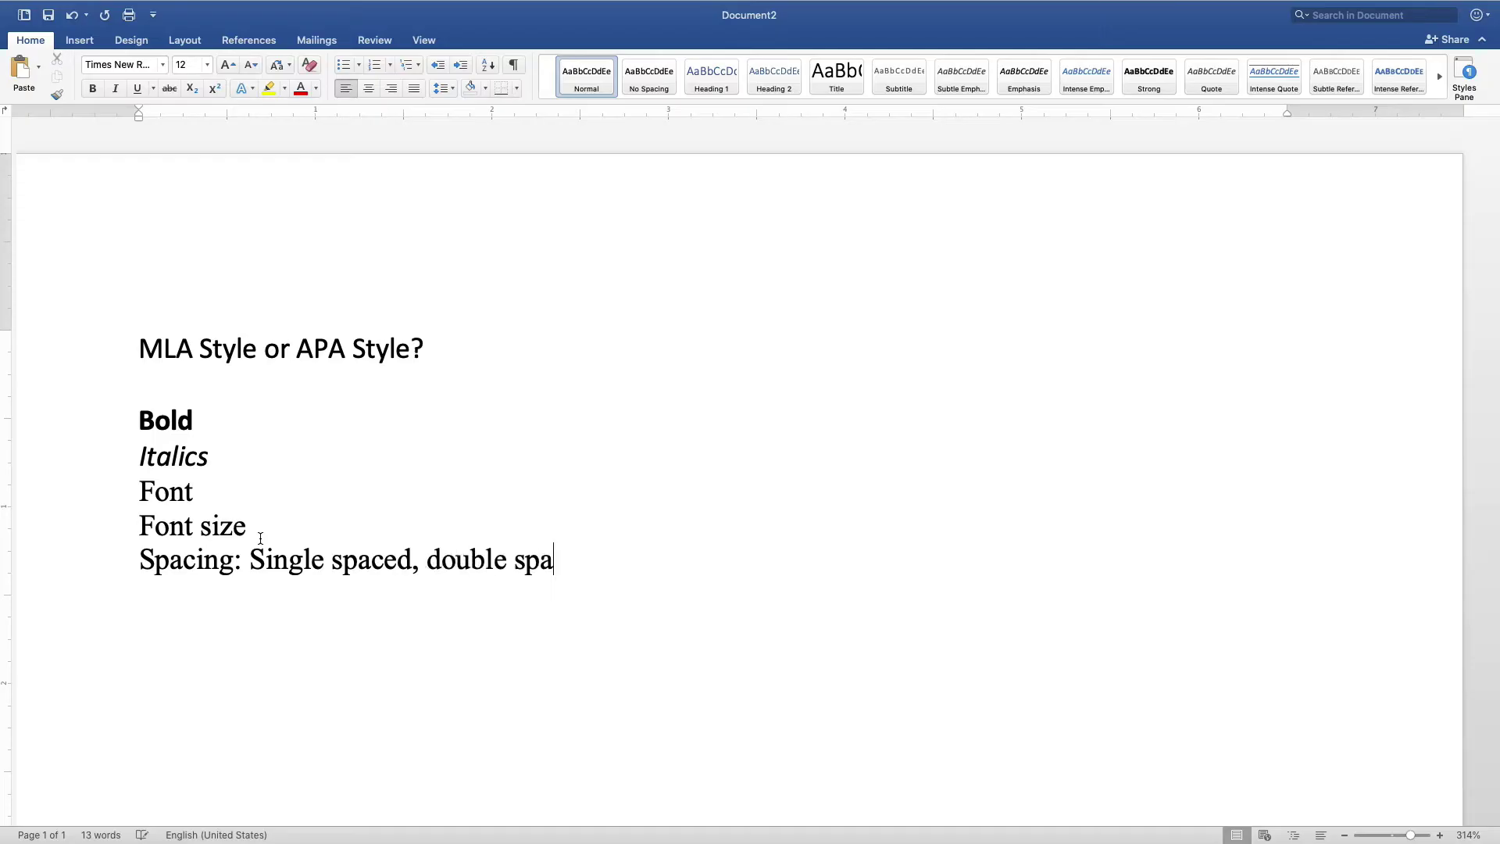
{"action": "type", "text": "ced, 1.5 spacing, etc."}
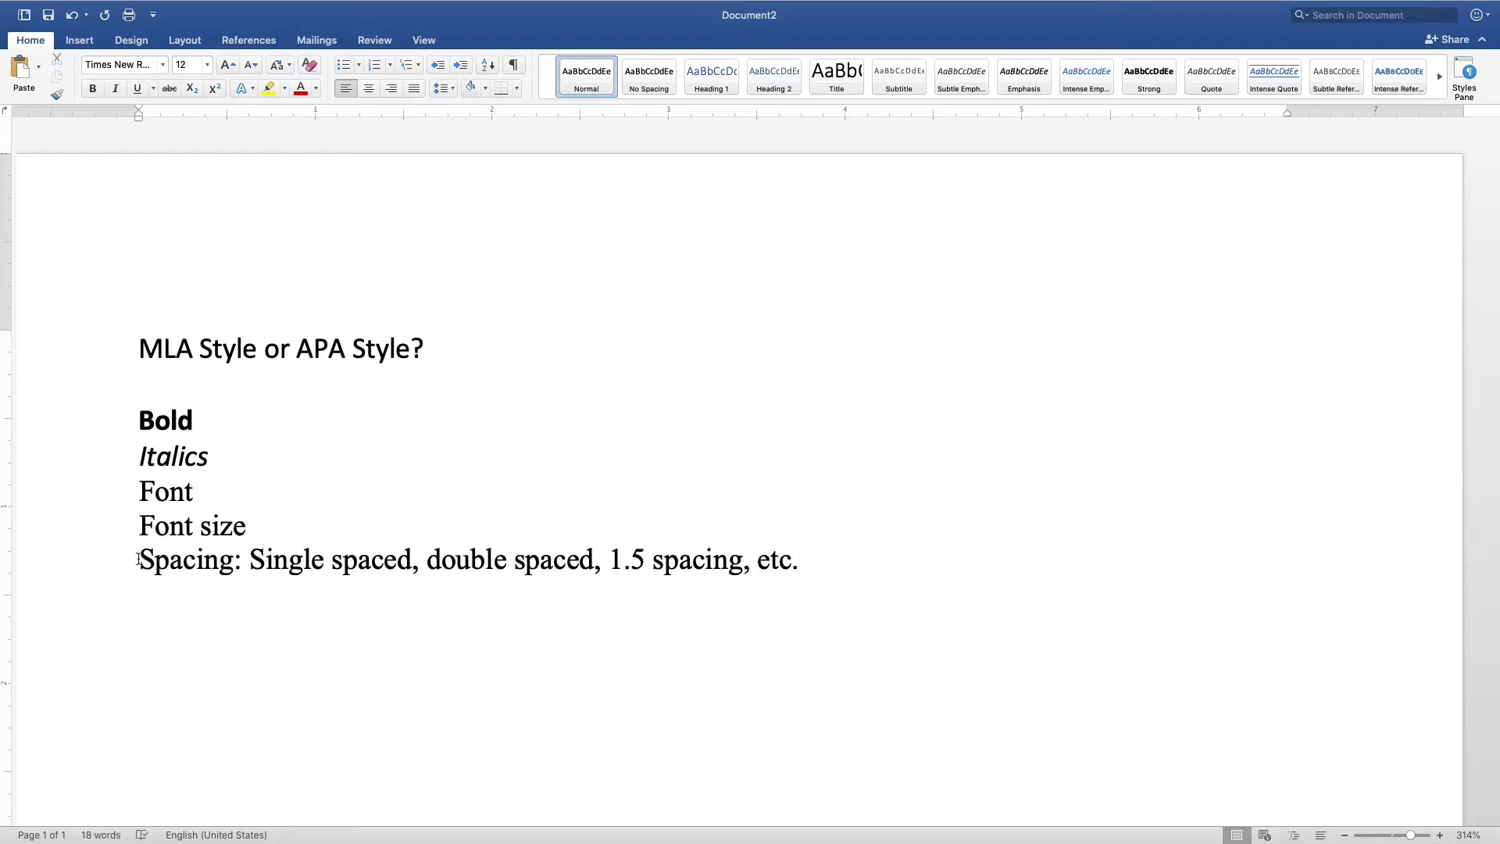
- Double-space the five lines from 'Bold' to 'Spacing'
{"action": "left_click_drag", "start_coordinate": [128, 426], "coordinate": [125, 560]}
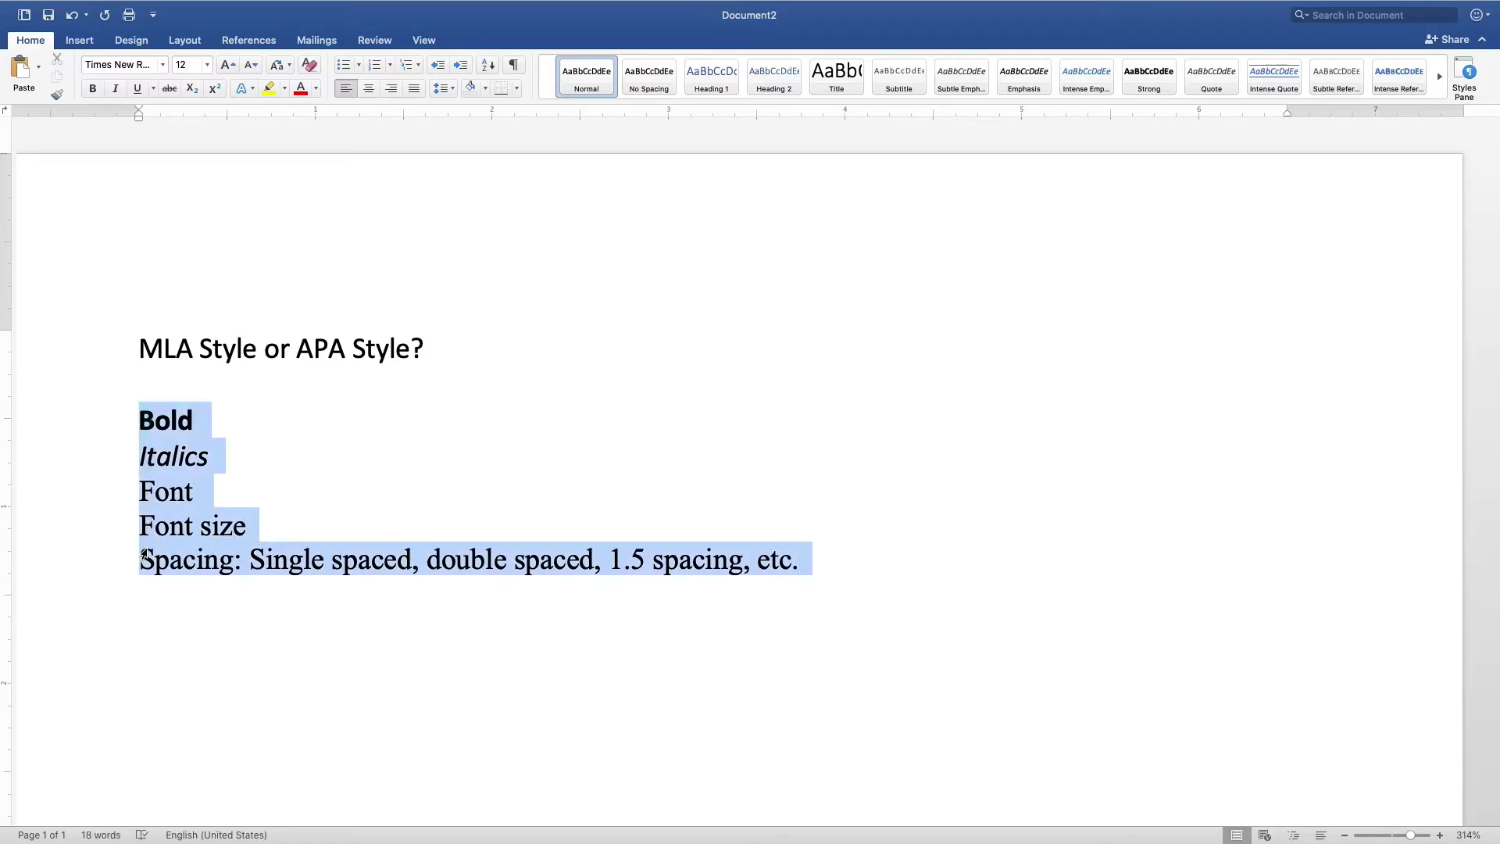
{"action": "left_click", "coordinate": [452, 90]}
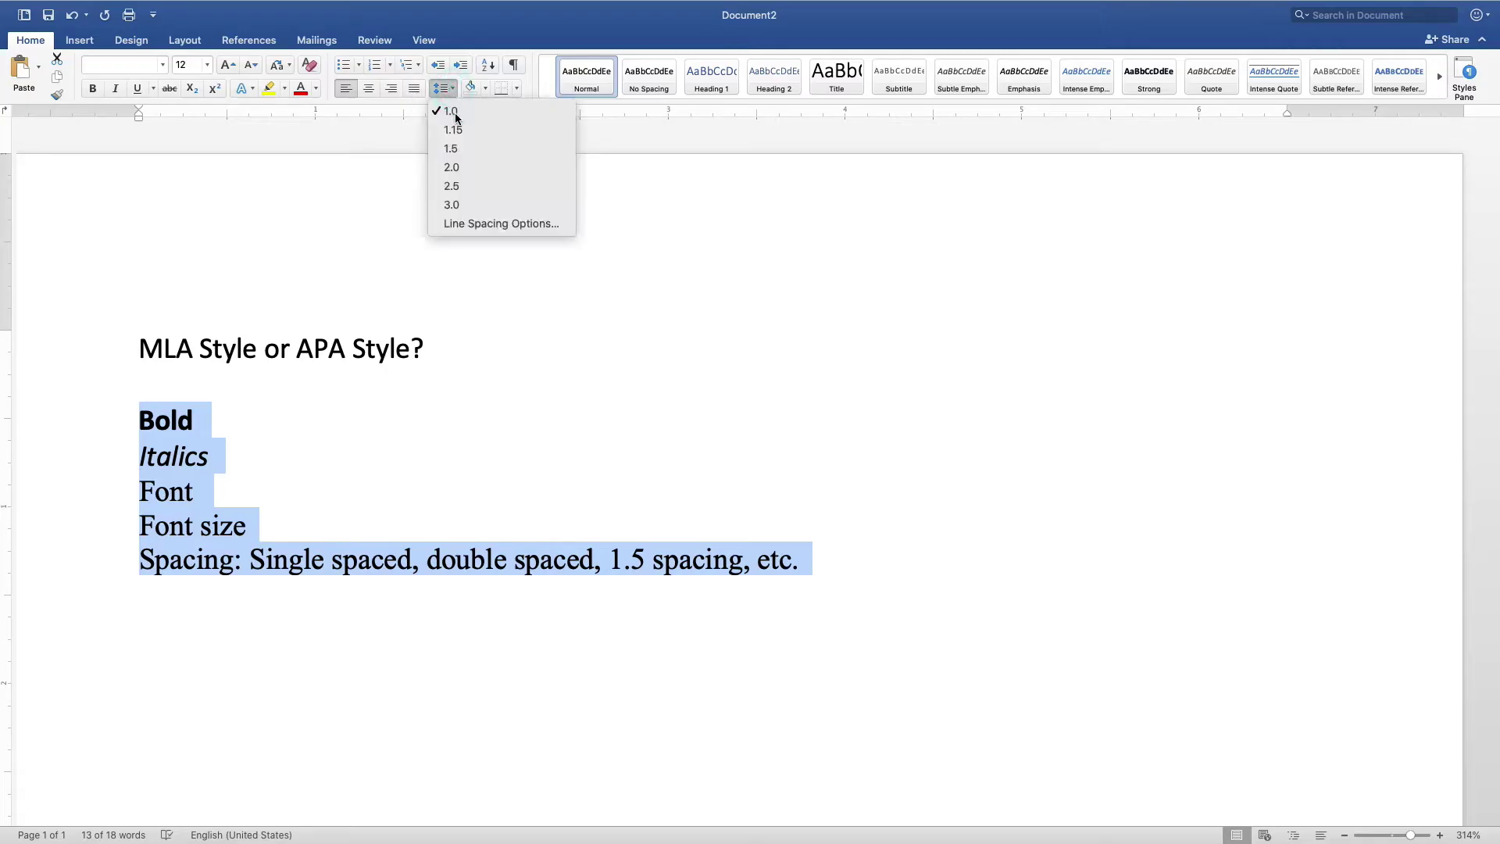
{"action": "left_click", "coordinate": [455, 165]}
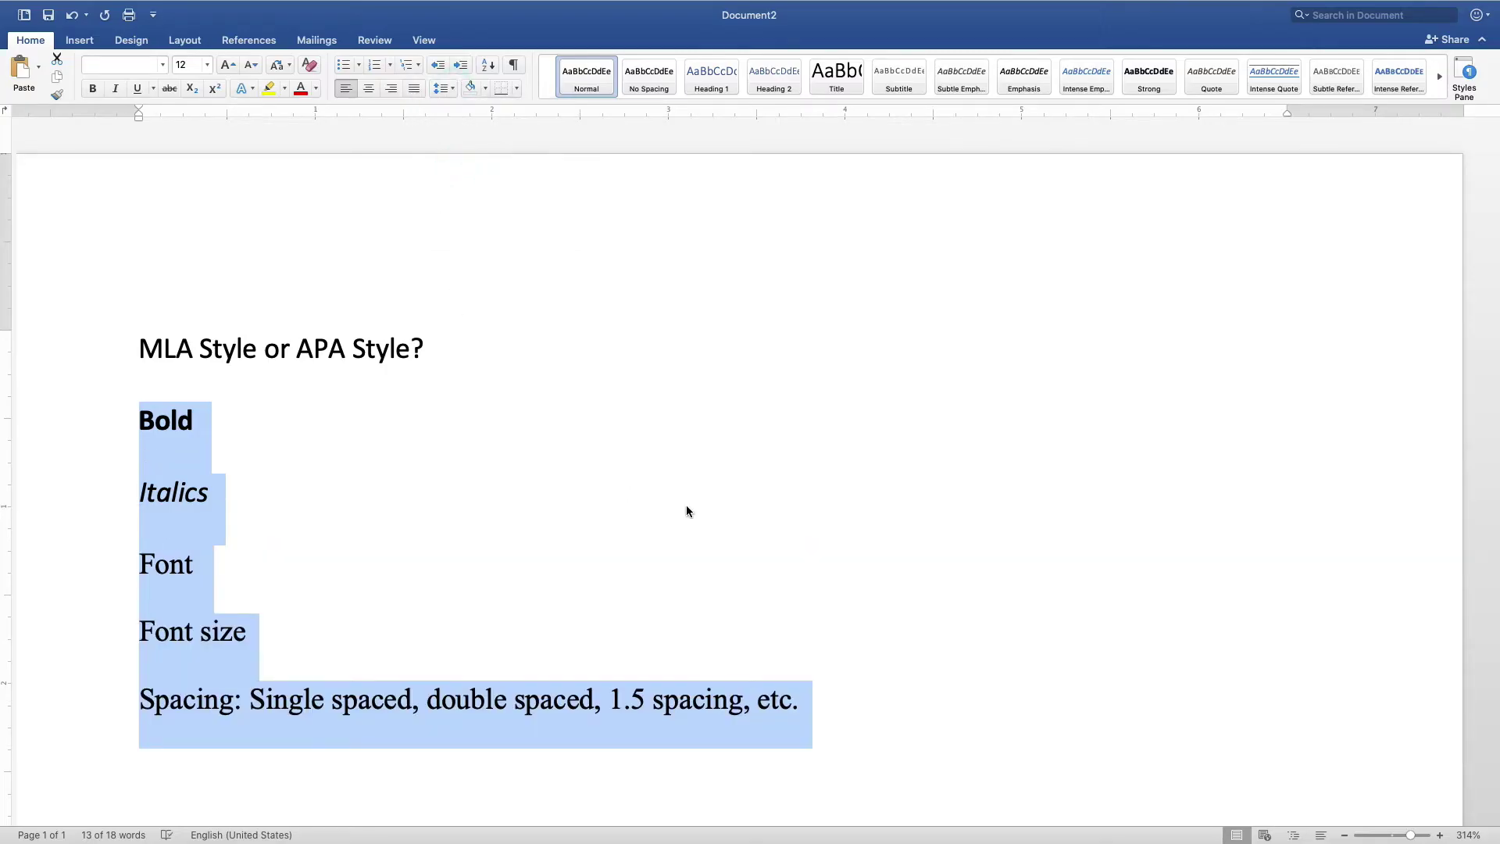
{"action": "left_click", "coordinate": [727, 563]}
- Add a 'Center' line below Spacing and center it on the page
{"action": "left_click", "coordinate": [812, 704]}
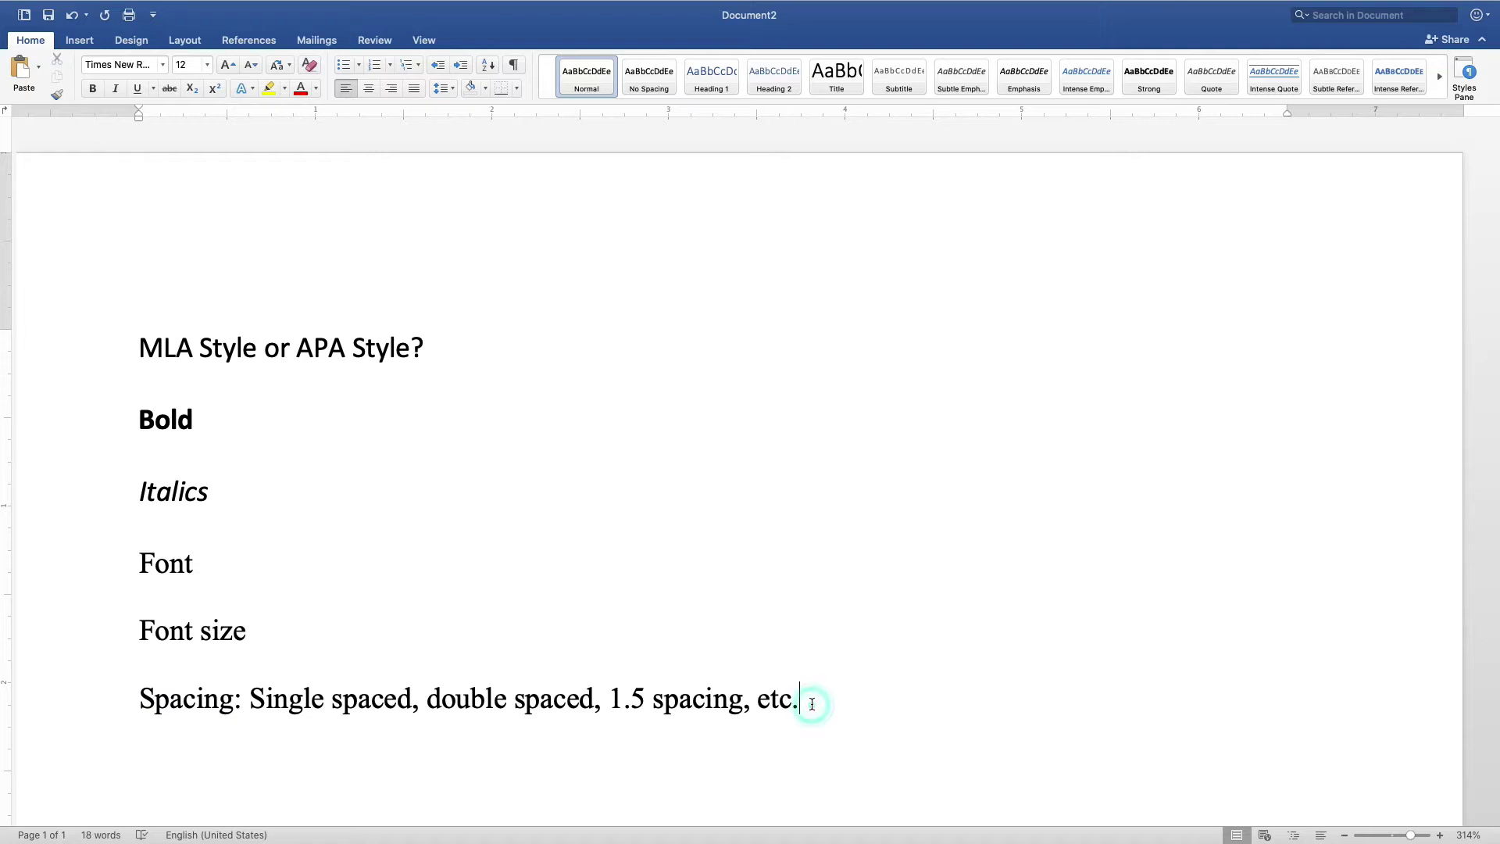
{"action": "key", "text": "Return"}
{"action": "type", "text": "Center"}
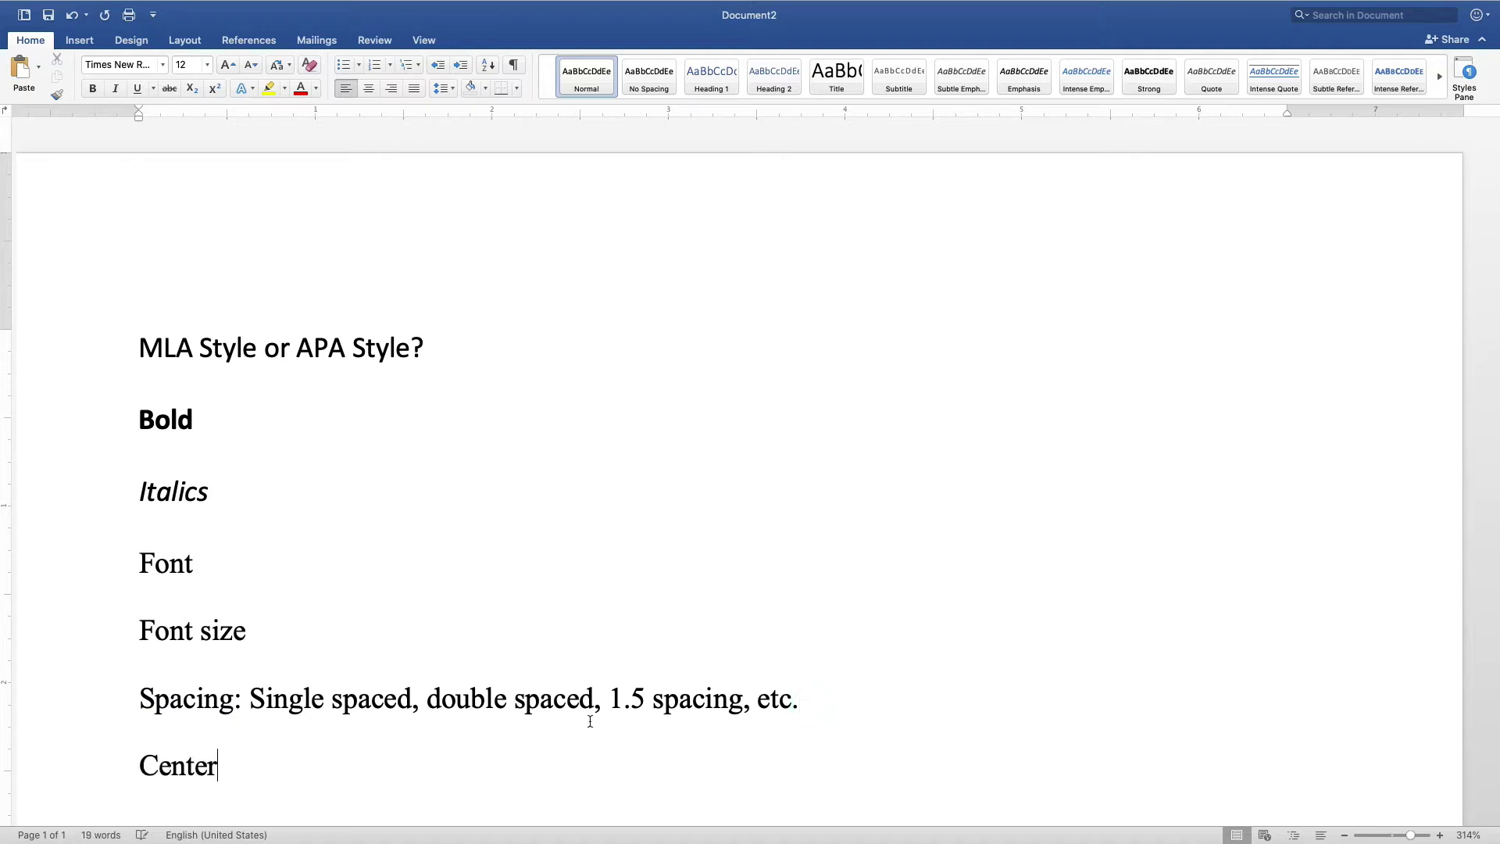
{"action": "left_click", "coordinate": [62, 771]}
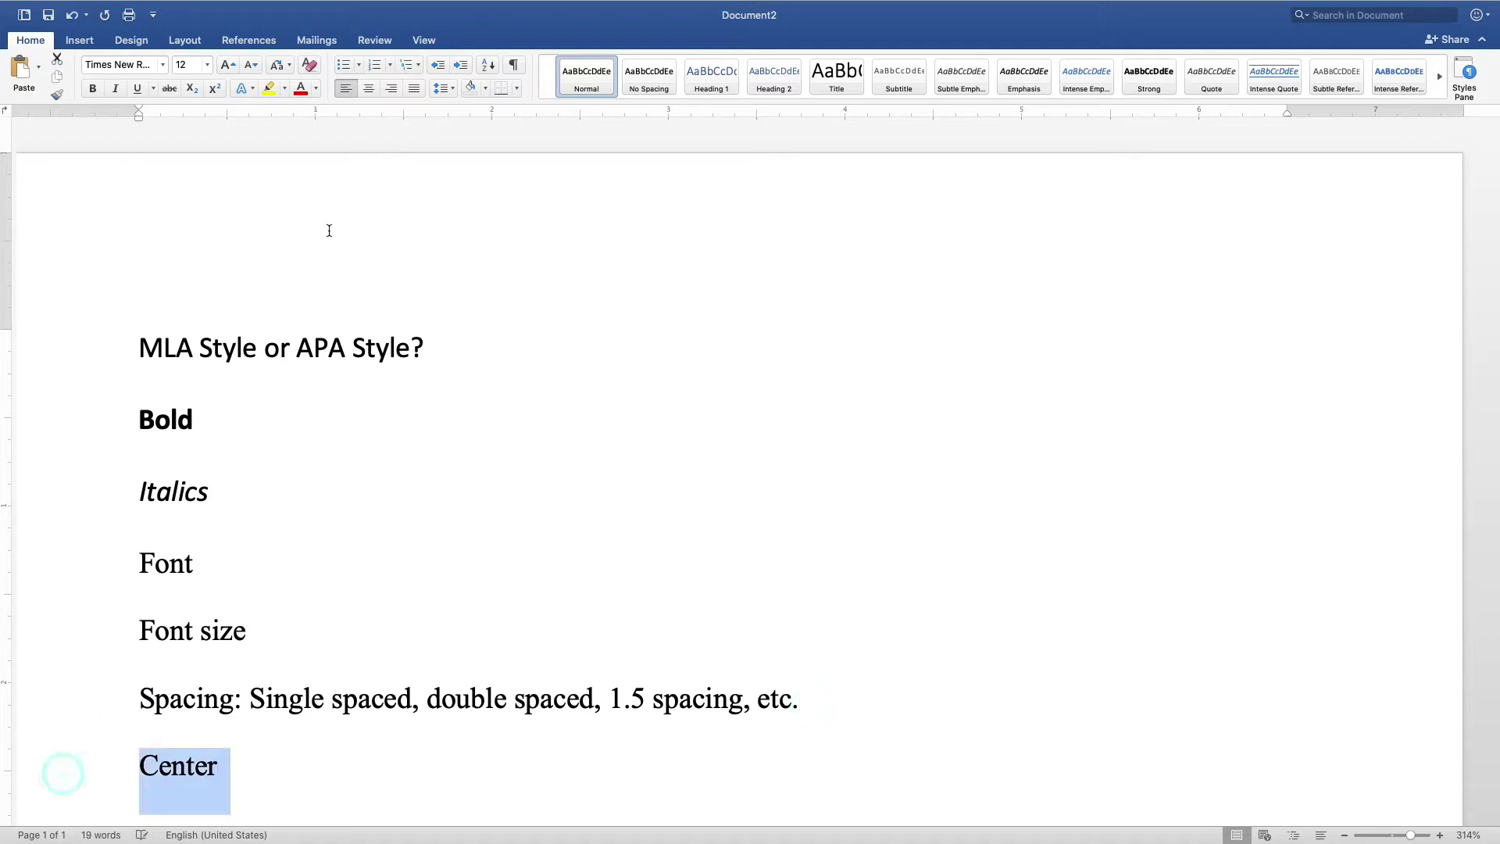
{"action": "left_click", "coordinate": [366, 88]}
{"action": "scroll", "coordinate": [441, 645], "scroll_direction": "down", "scroll_amount": 3}
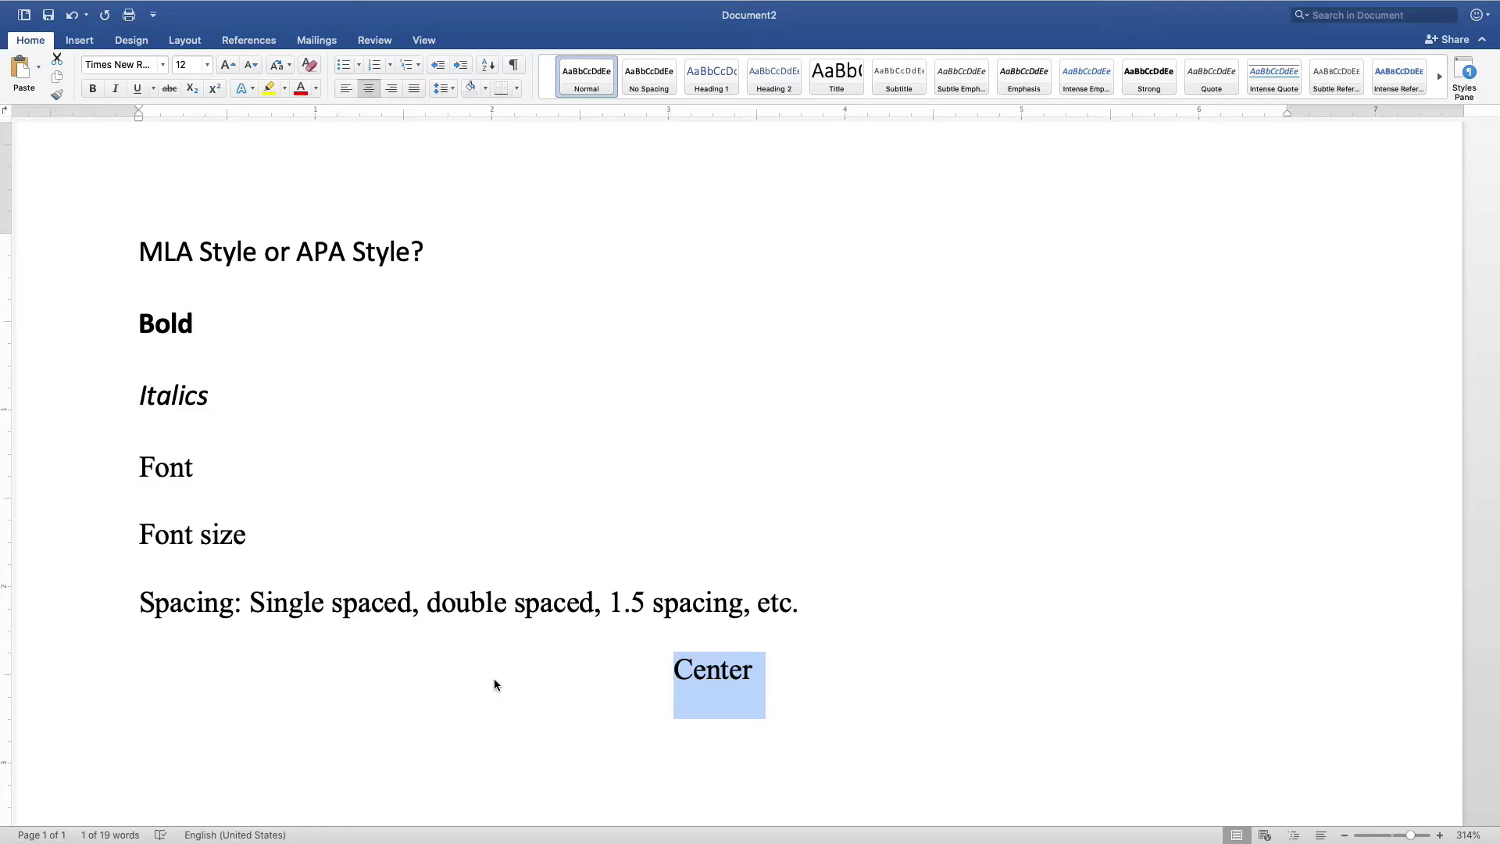
{"action": "left_click", "coordinate": [762, 672]}
{"action": "key", "text": "Return"}
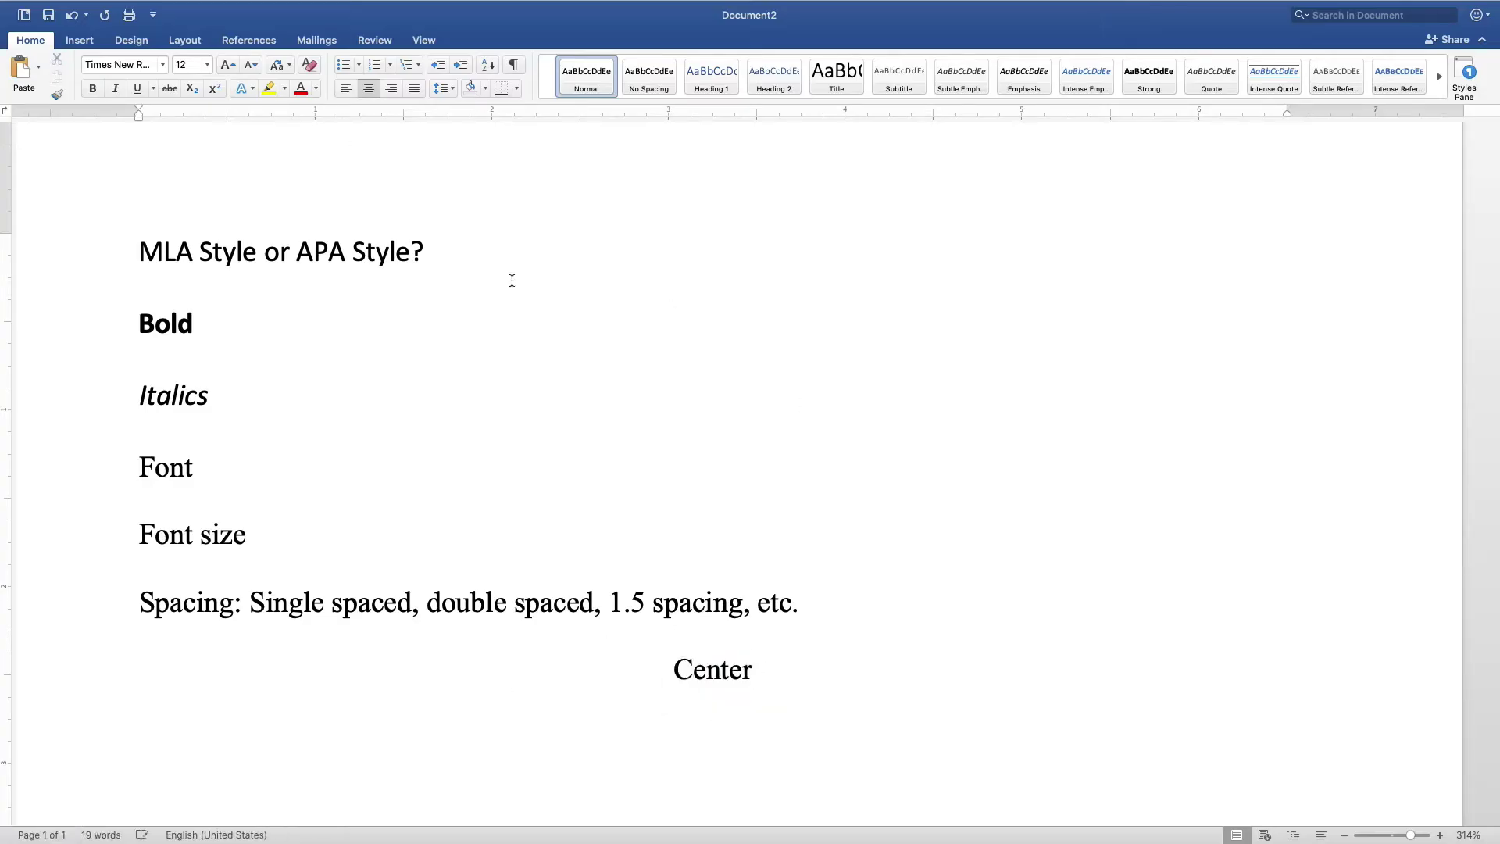
- Add a left-aligned 'Margins: 1 inch' line, check the margin presets, and type 'Header: page number'
{"action": "left_click", "coordinate": [339, 91]}
{"action": "type", "text": "Margins"}
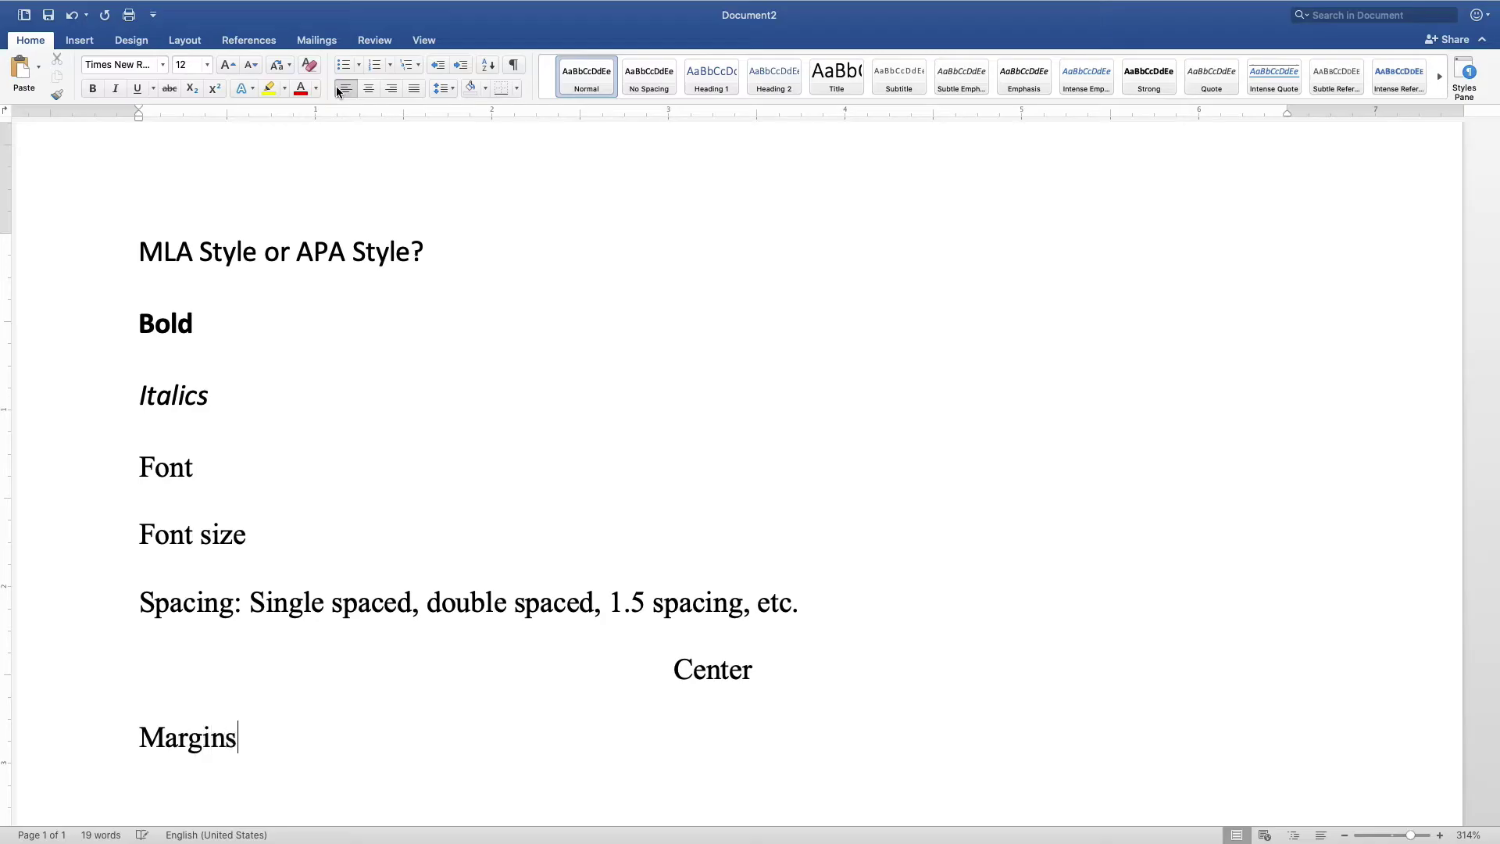
{"action": "type", "text": ": 1 inch"}
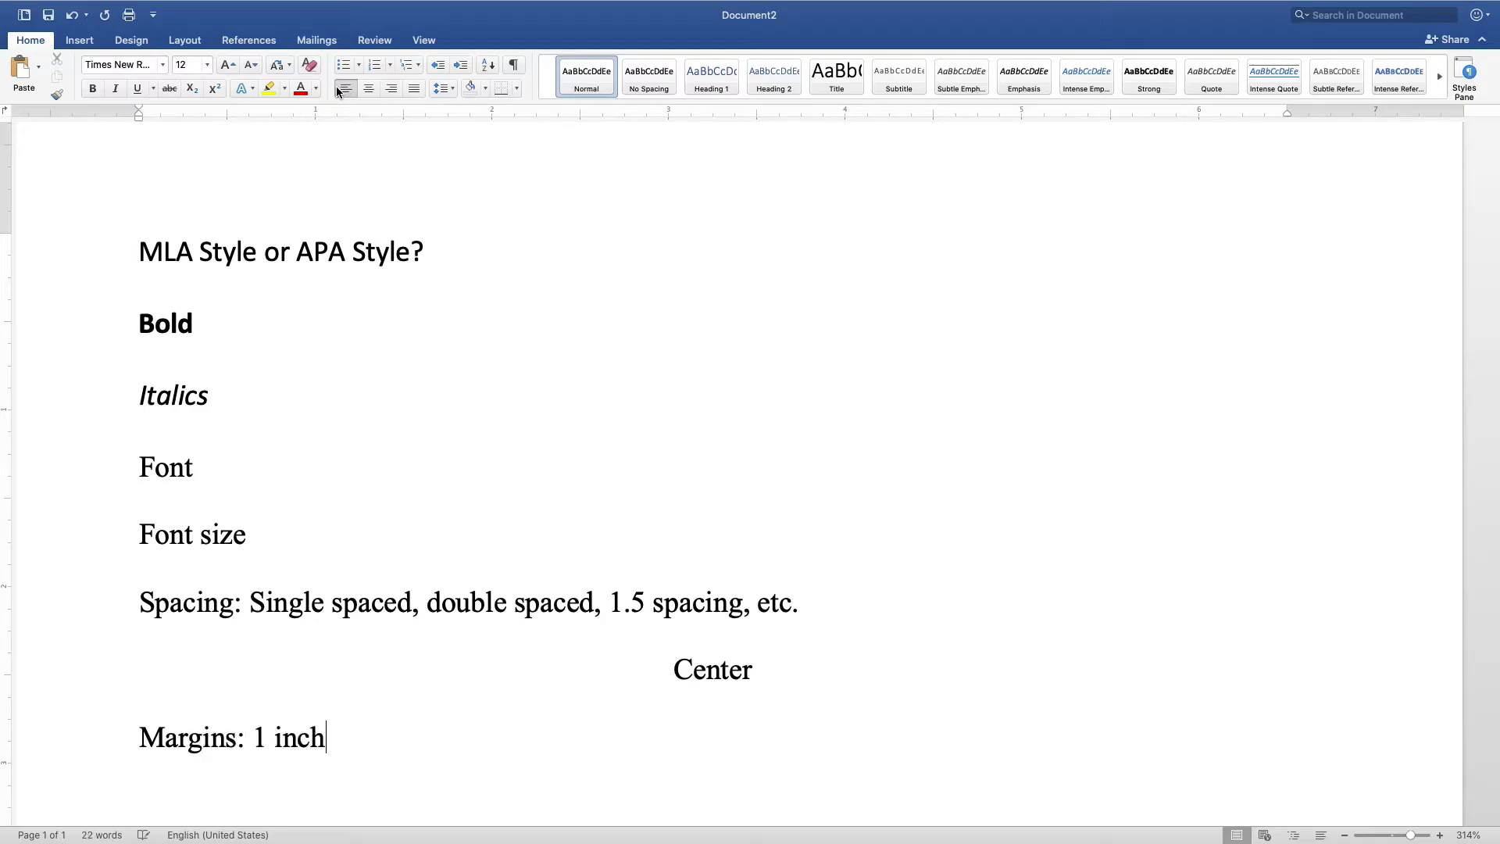
{"action": "left_click", "coordinate": [185, 41]}
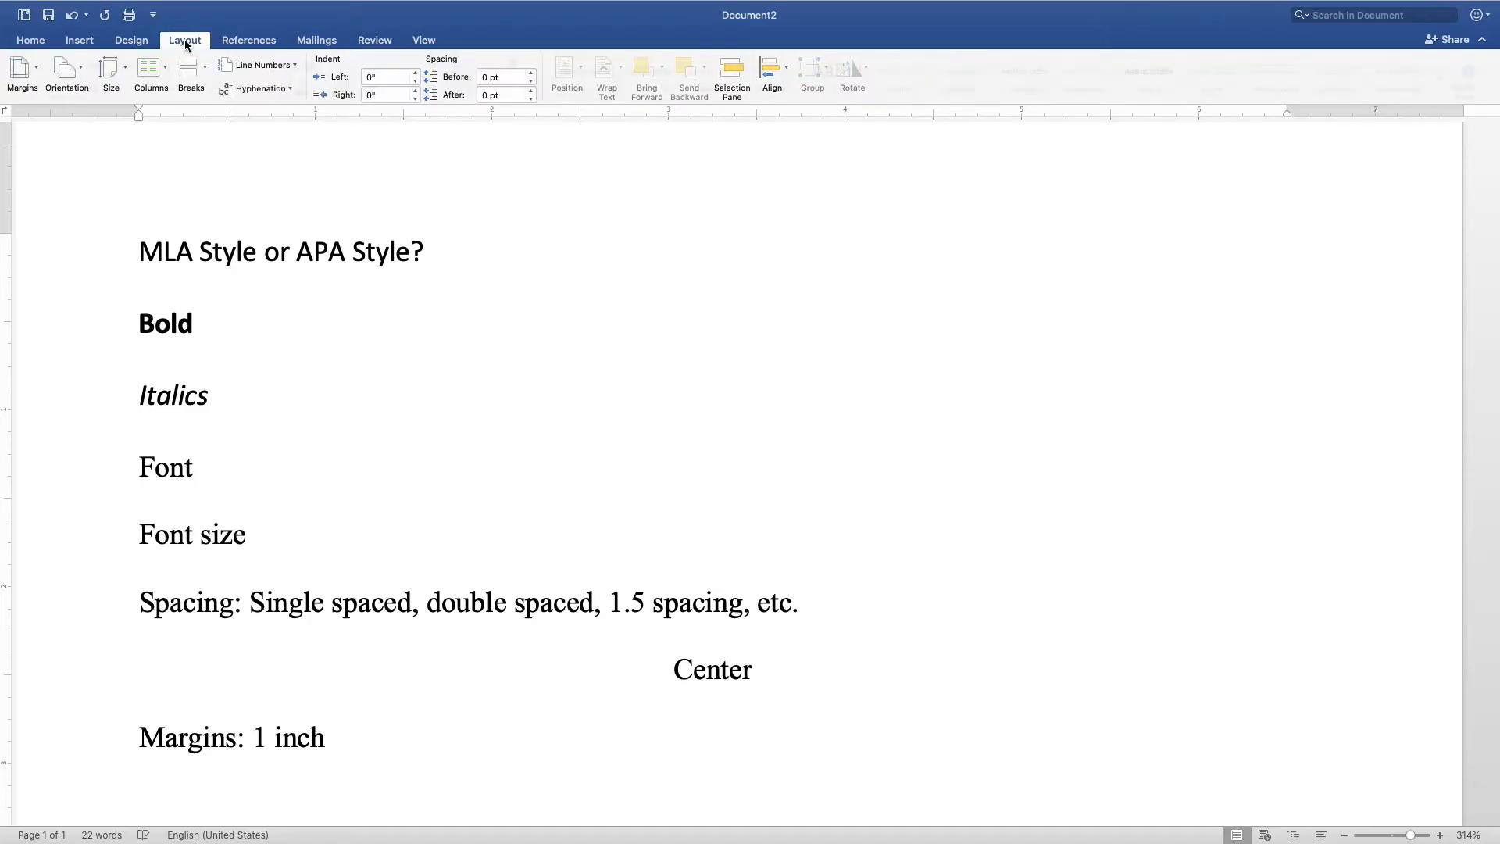
{"action": "left_click", "coordinate": [38, 70]}
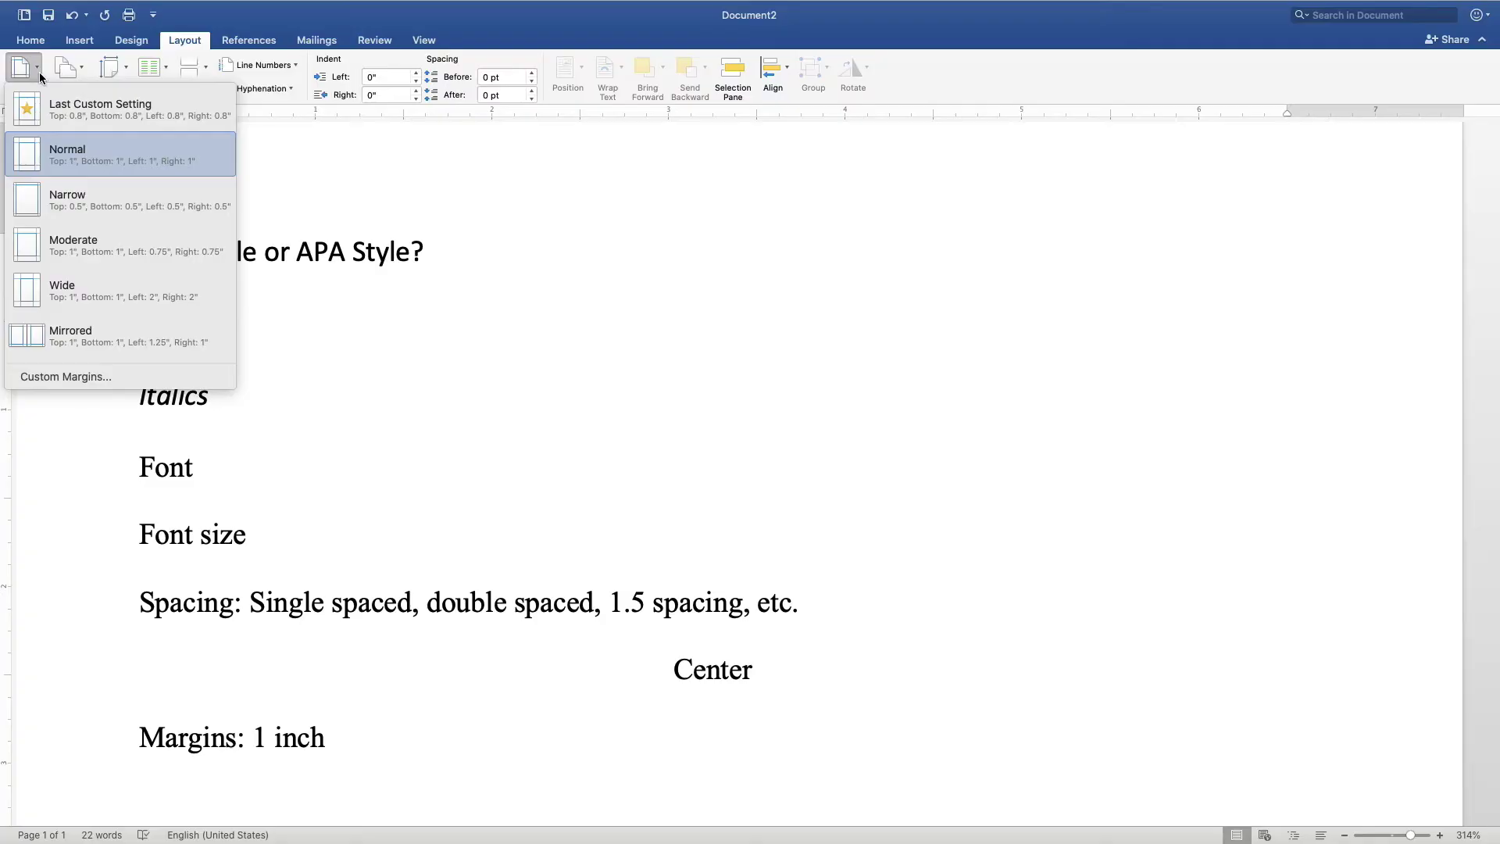
{"action": "left_click", "coordinate": [39, 76]}
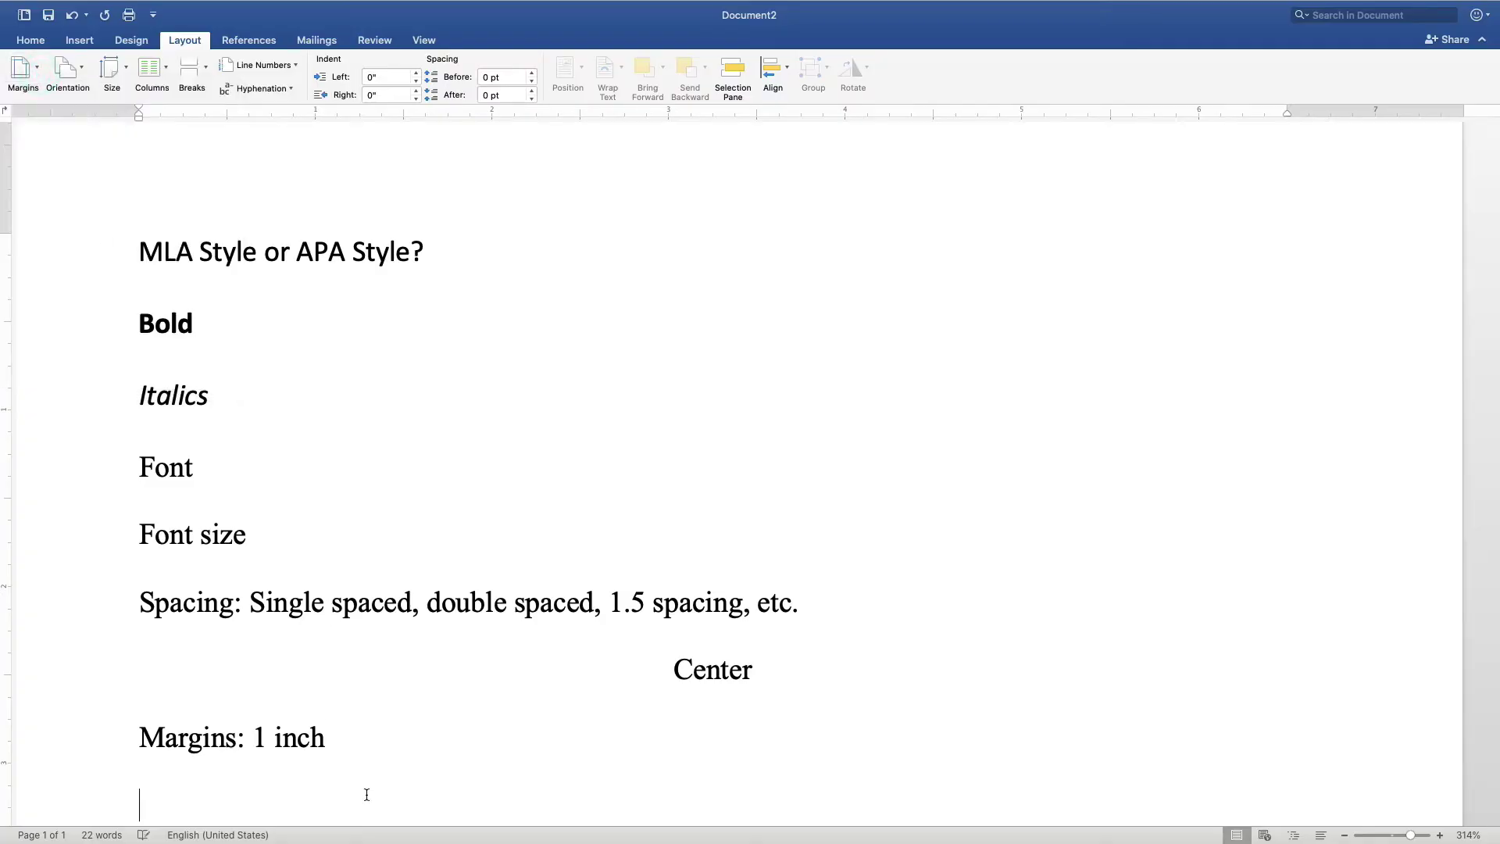
{"action": "type", "text": "Header: pa"}
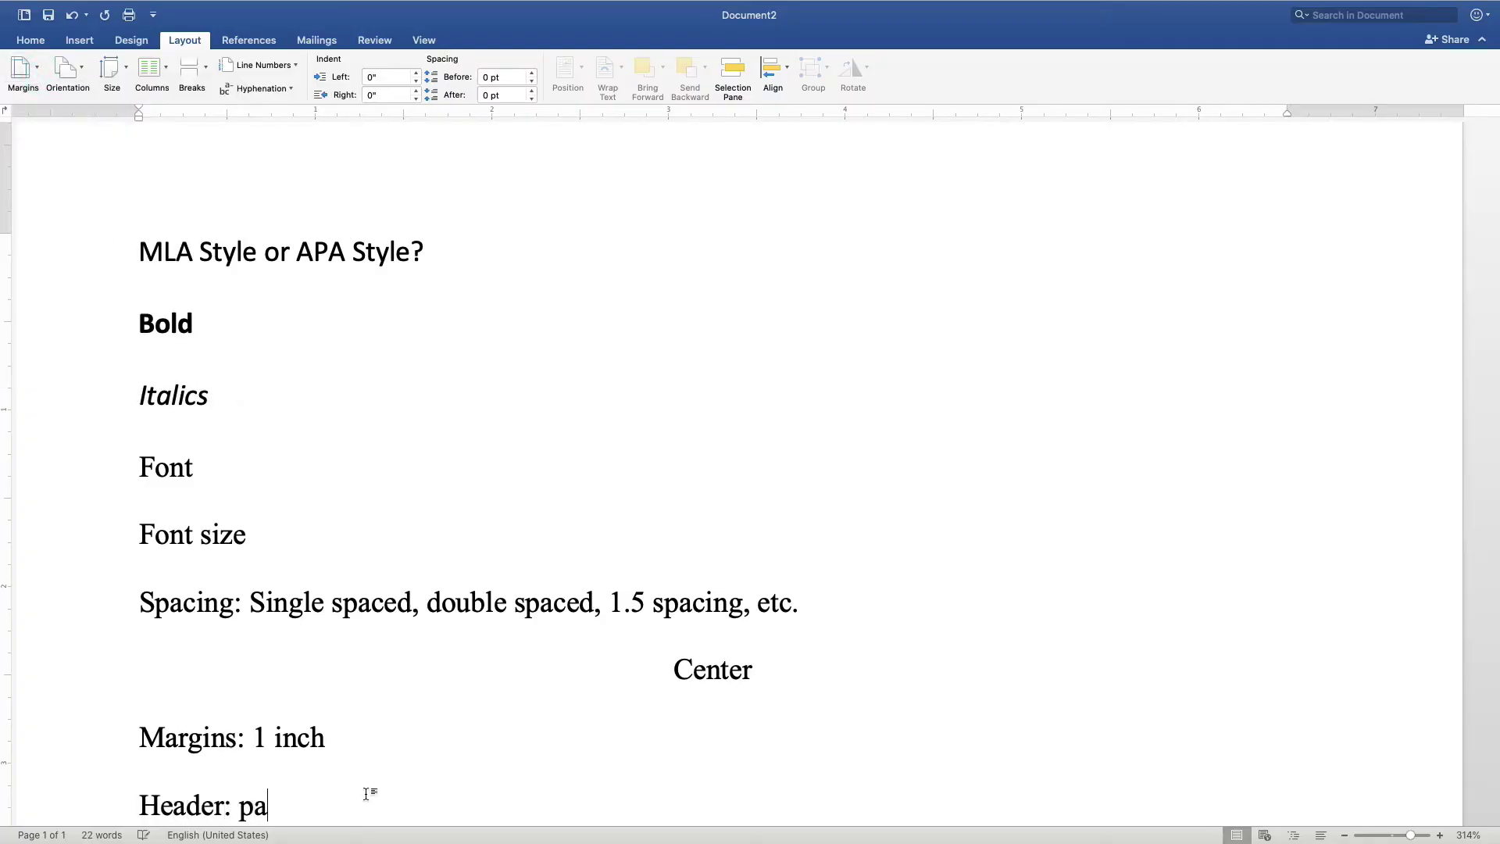
{"action": "type", "text": "ge number"}
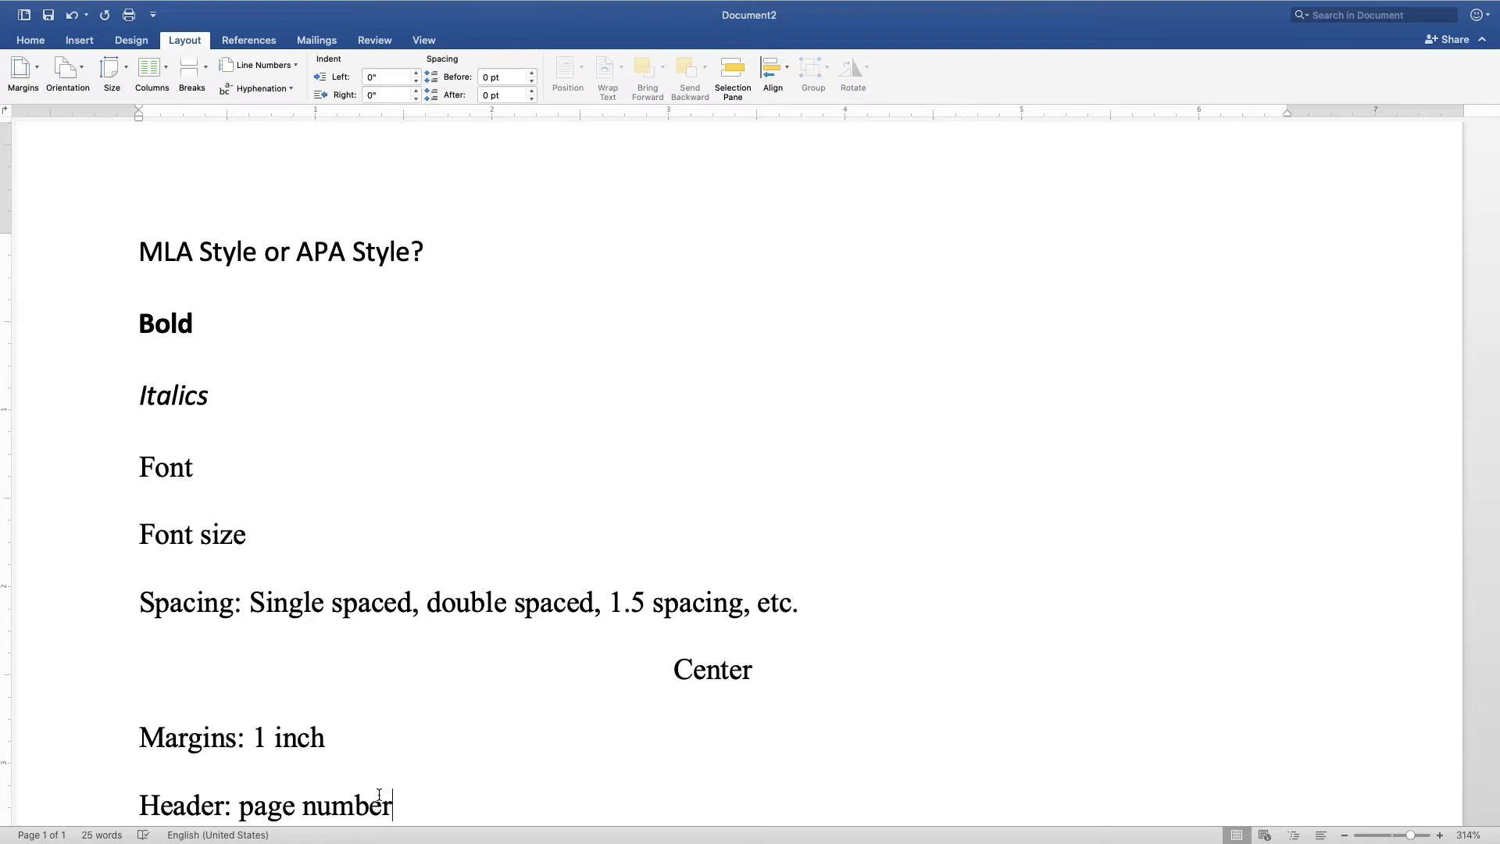
- Add the notes 'use 1 space after a period.' and 'Indent: indent the beginning of your paragraph by pressing Tab'
{"action": "left_click", "coordinate": [80, 42]}
{"action": "key", "text": "Return"}
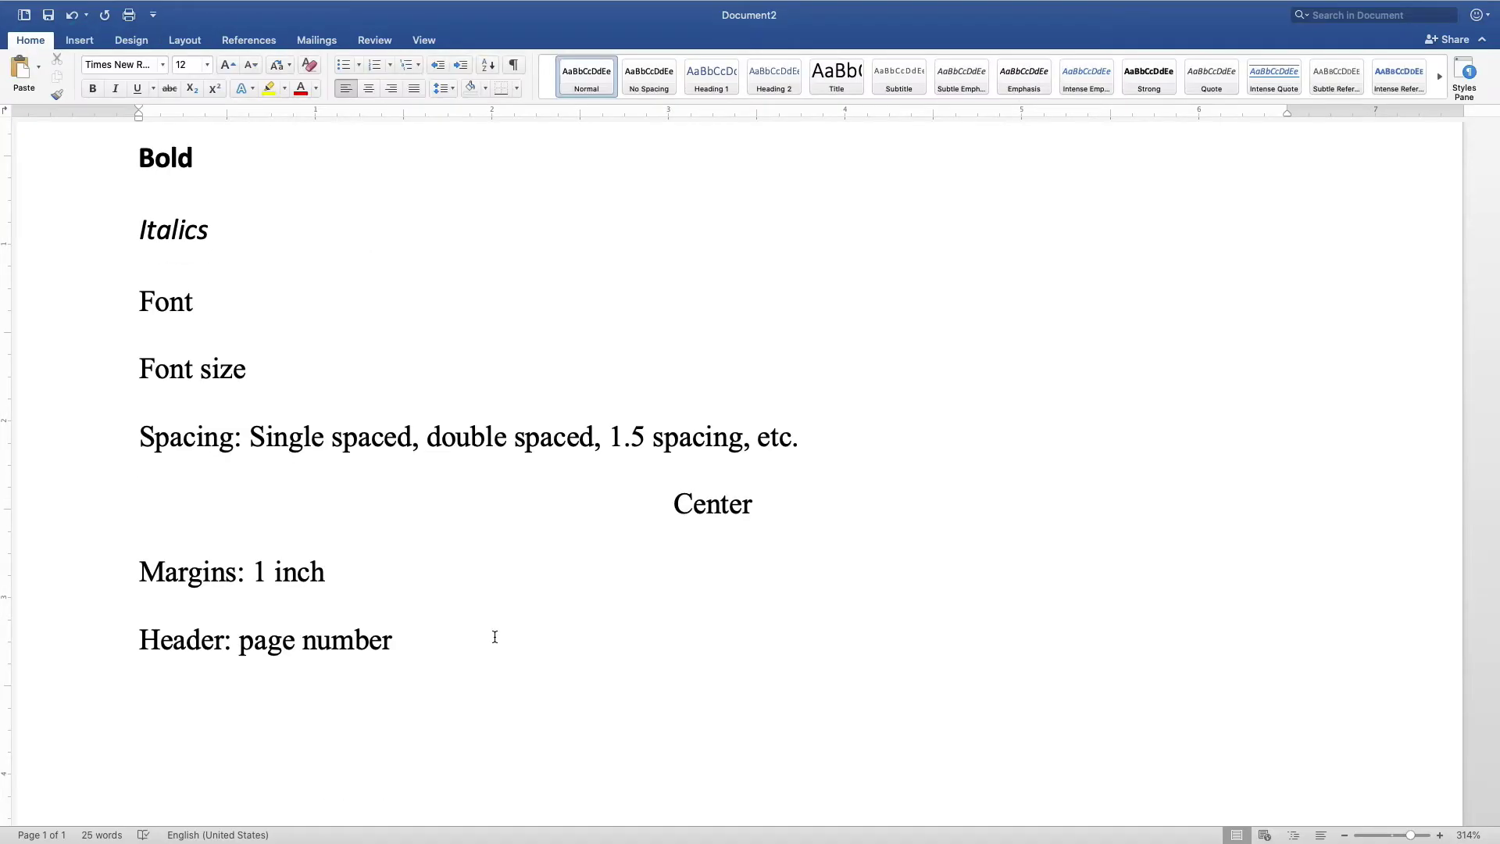
{"action": "type", "text": "use 1 spac"}
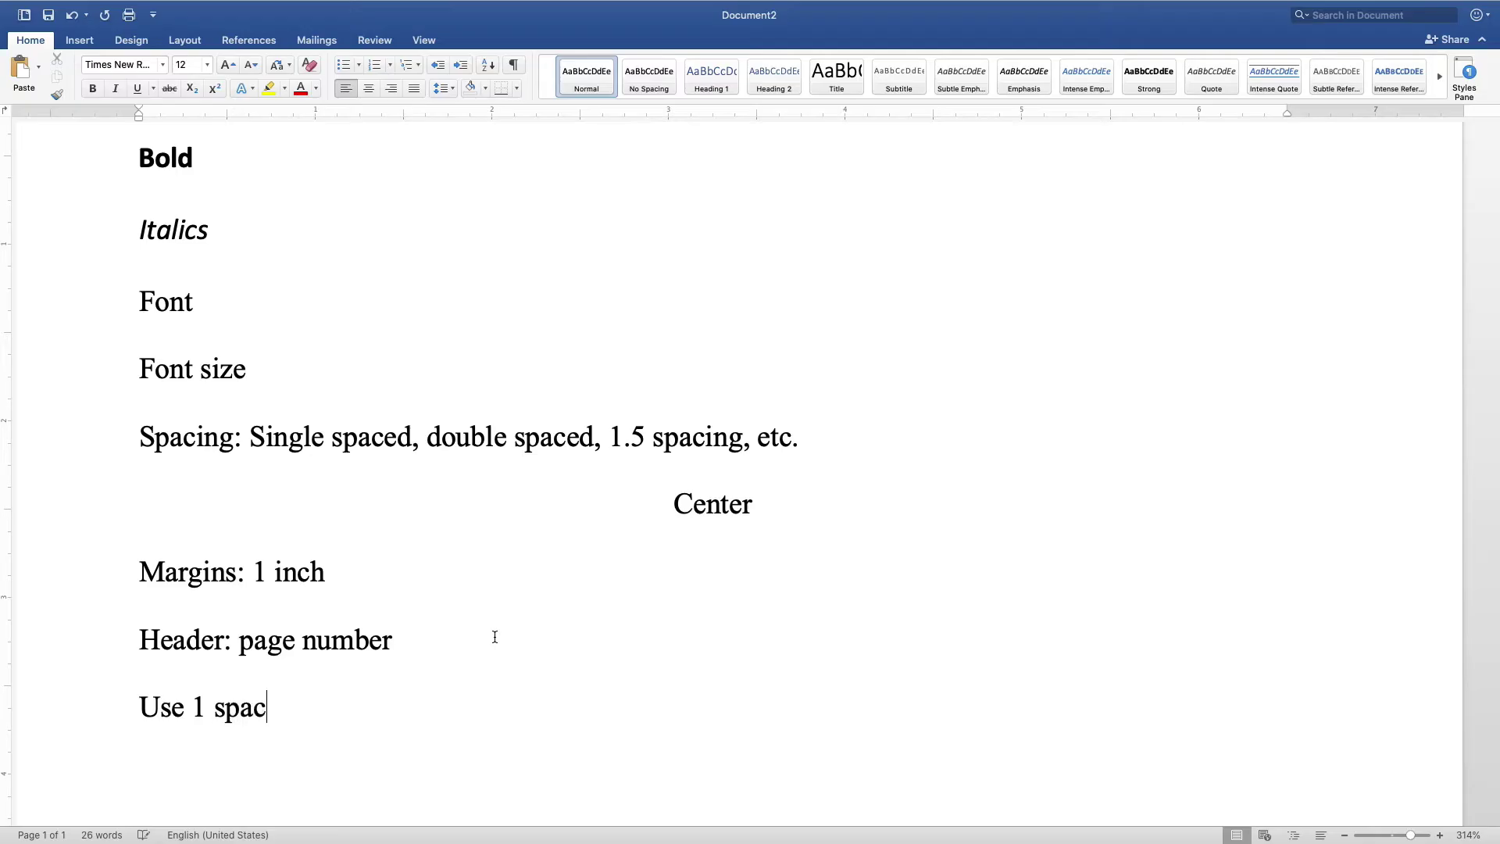
{"action": "type", "text": "e after a period."}
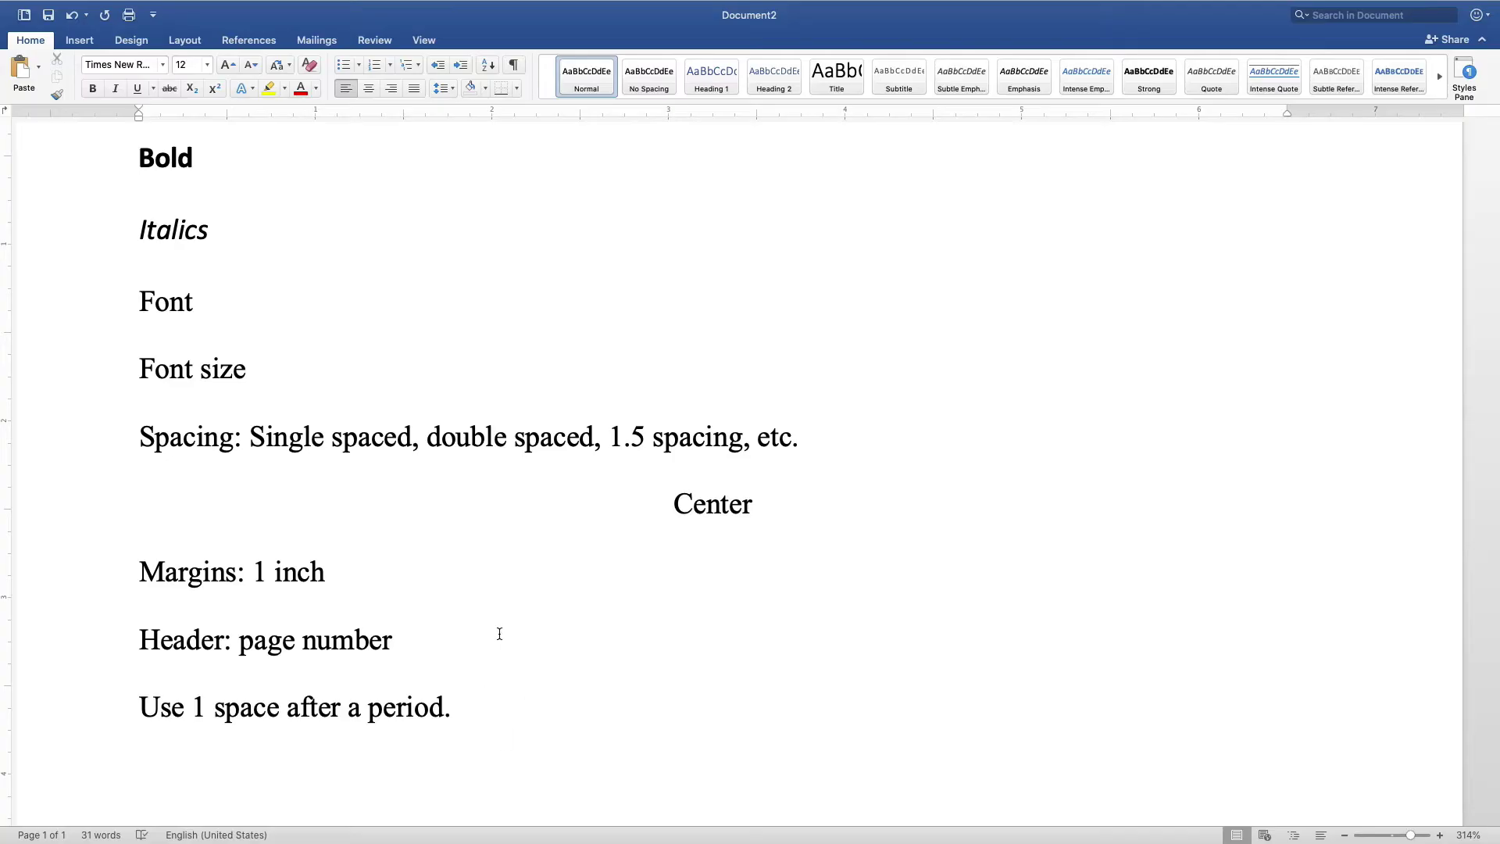
{"action": "key", "text": "Return"}
{"action": "type", "text": "Indent"}
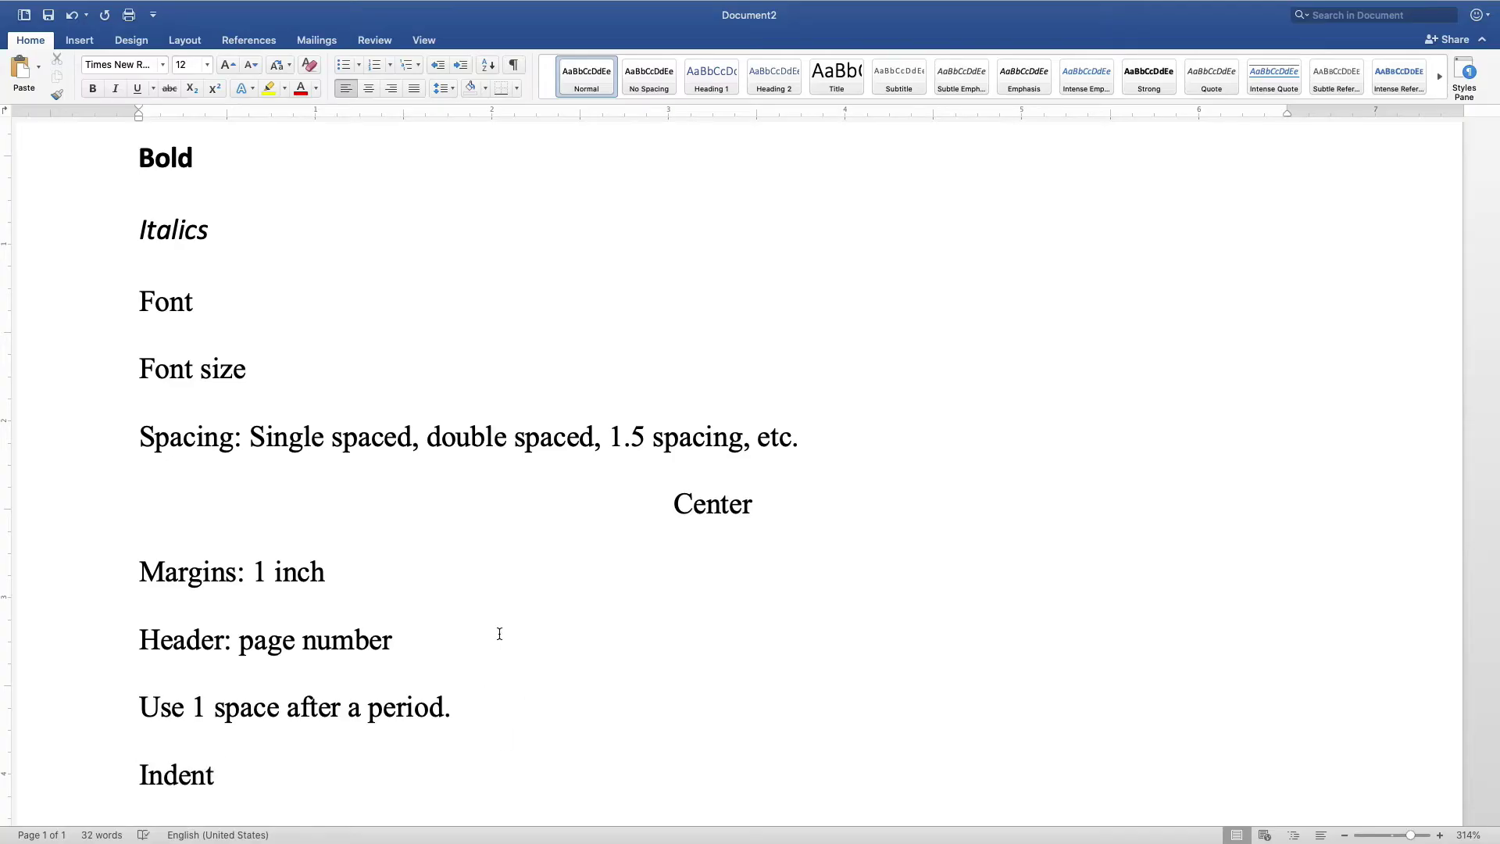
{"action": "type", "text": ": indent the b"}
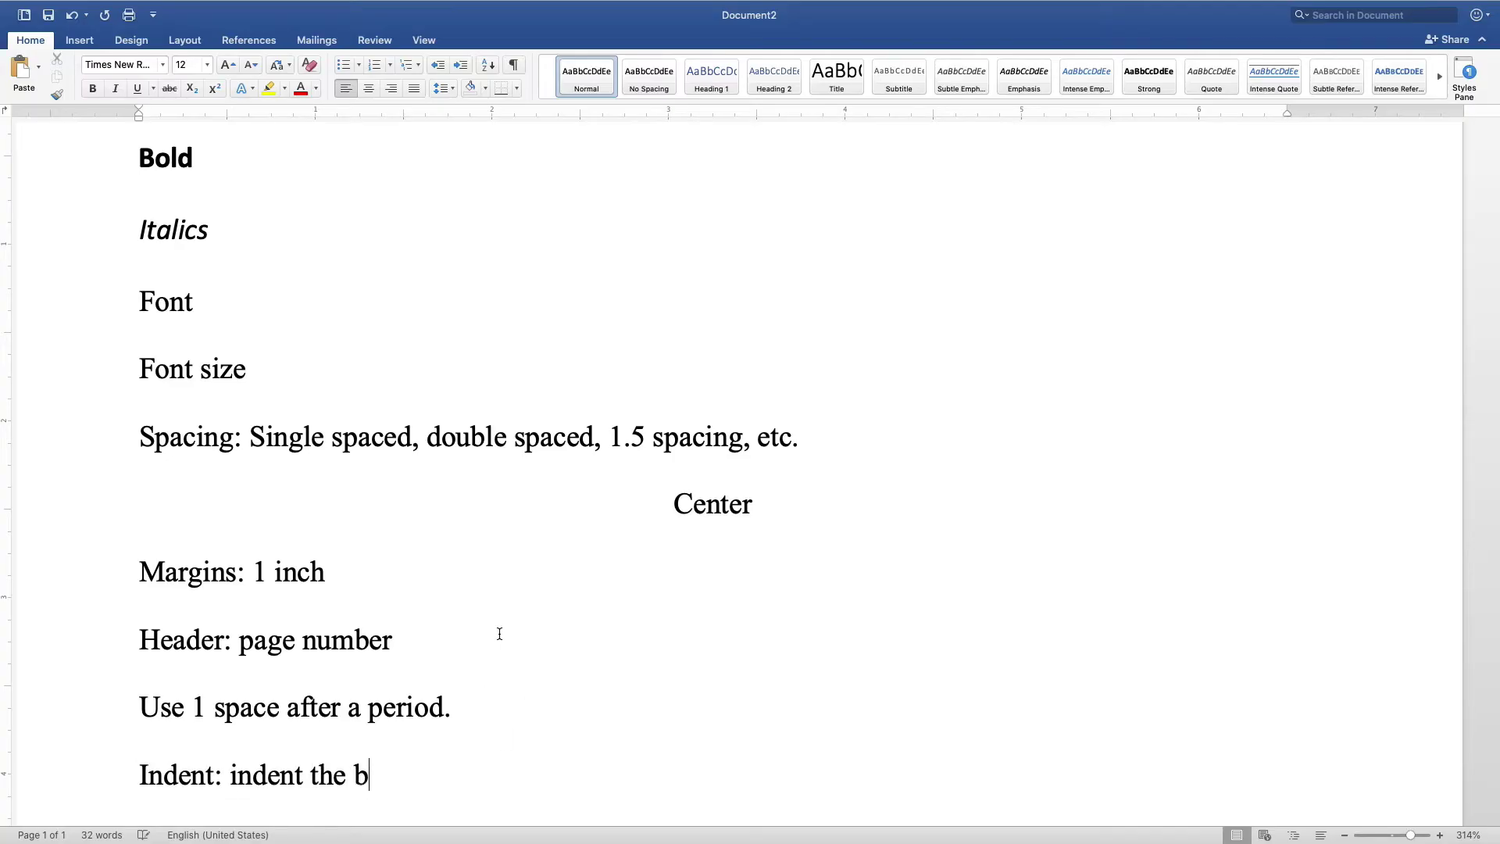
{"action": "type", "text": "eginning of "}
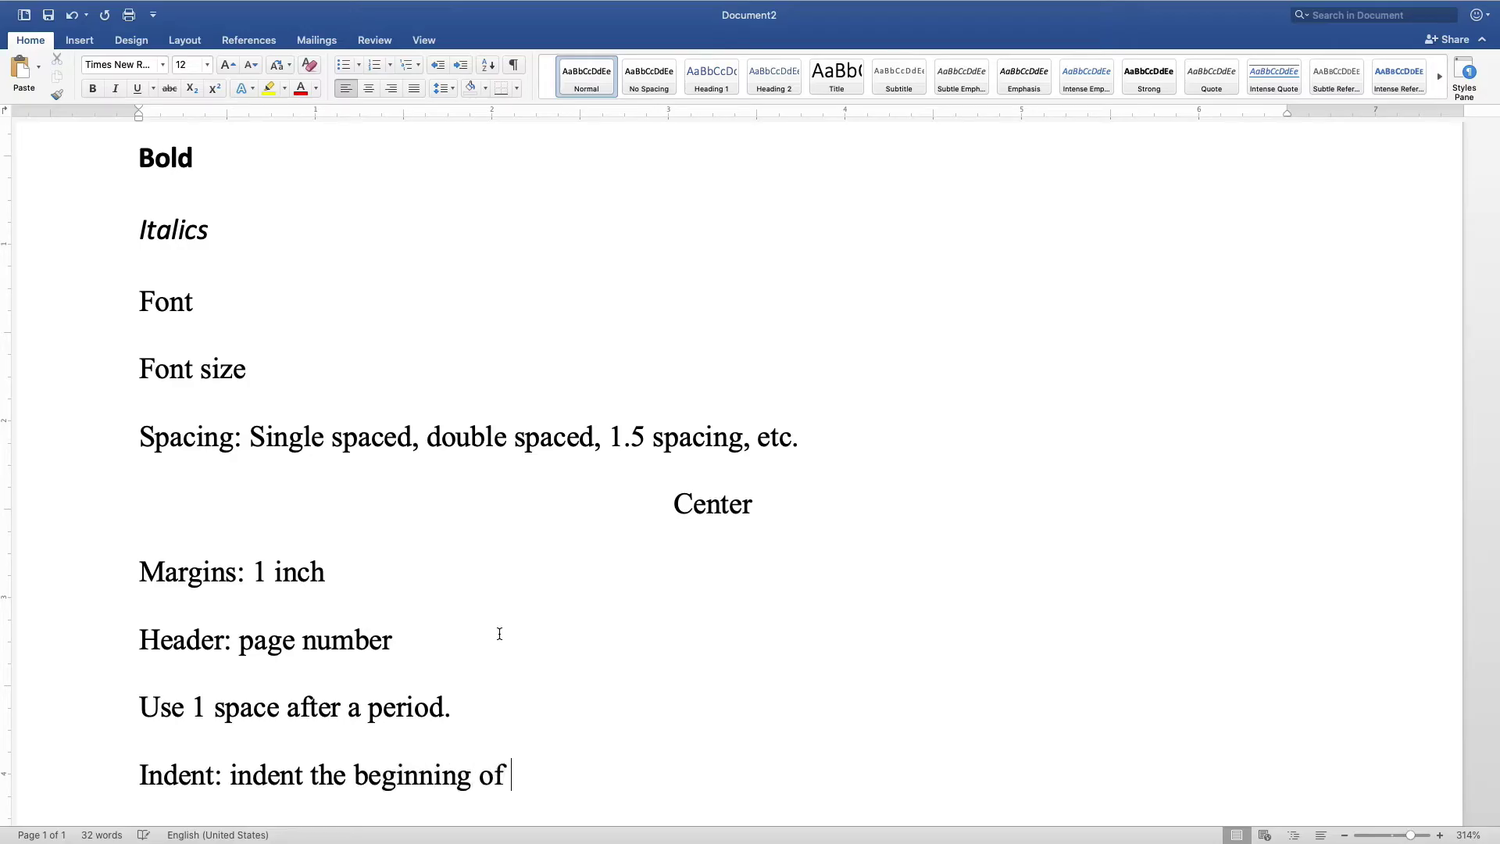
{"action": "type", "text": "your paragraph "}
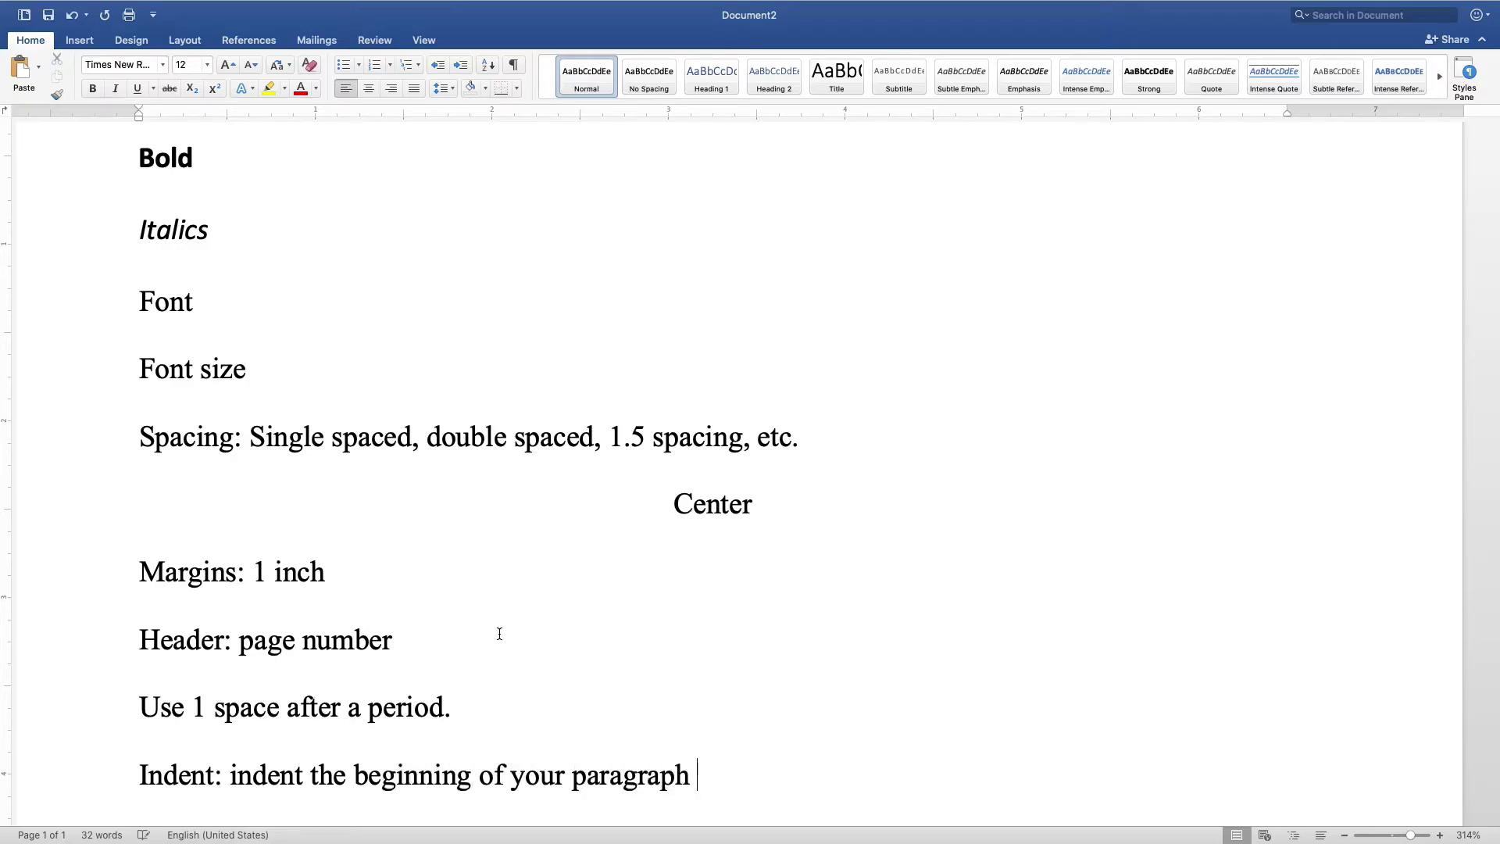
{"action": "type", "text": "by pressing "}
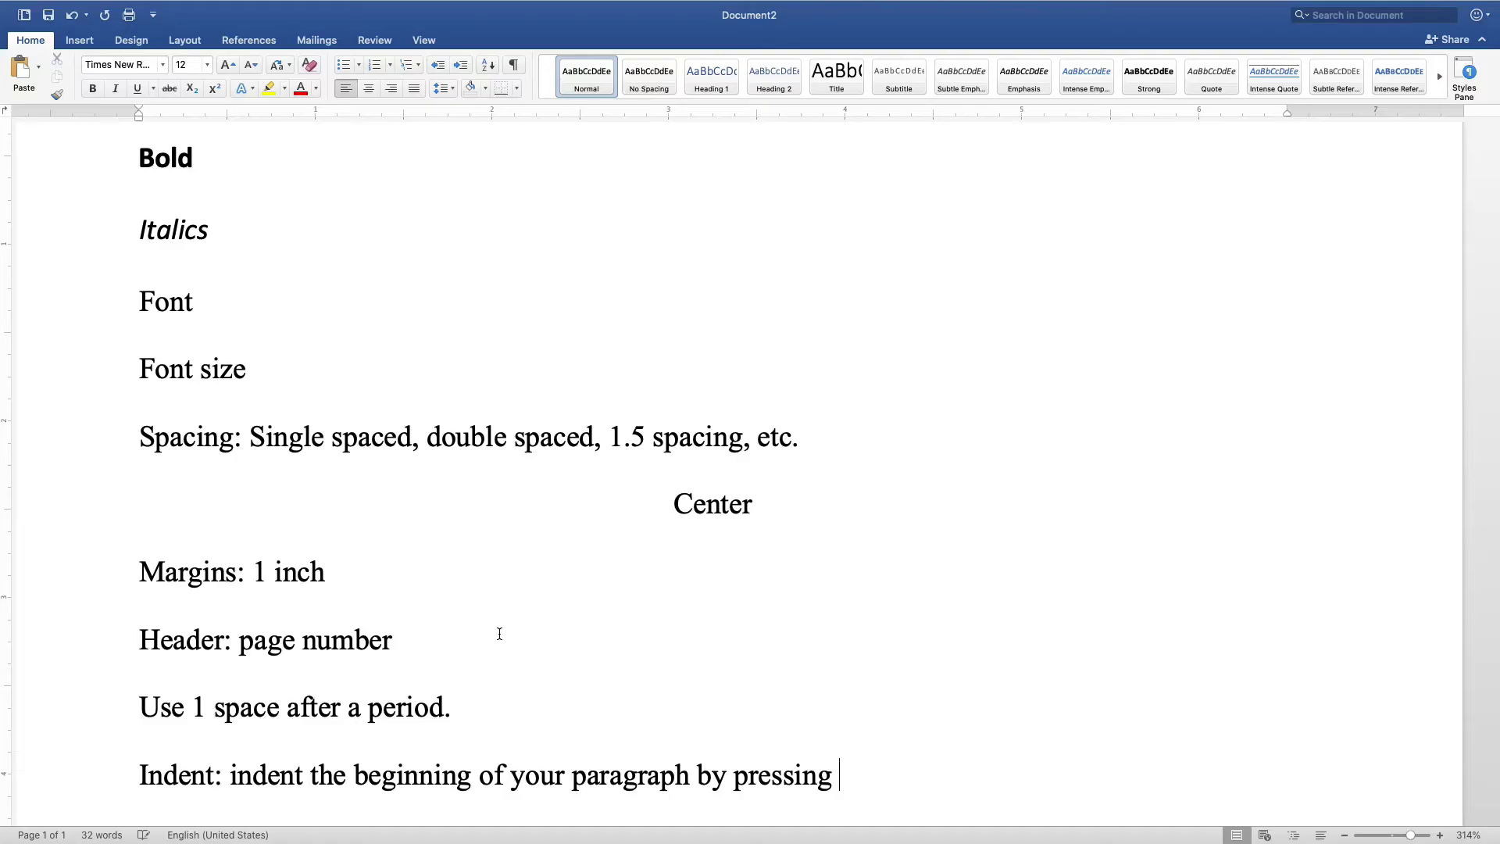
{"action": "type", "text": "Tab"}
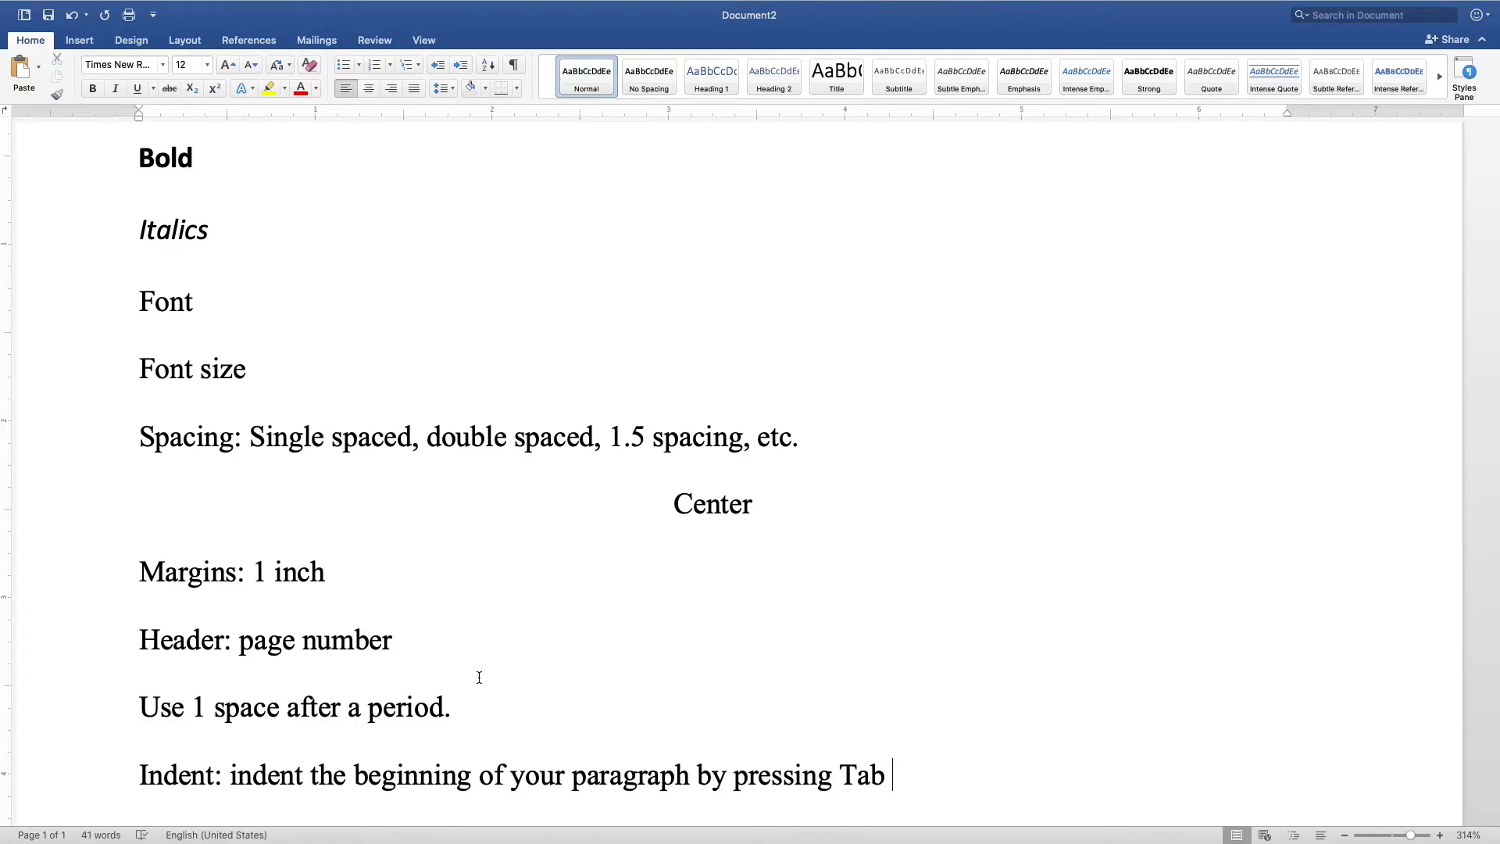
{"action": "key", "text": "Return"}
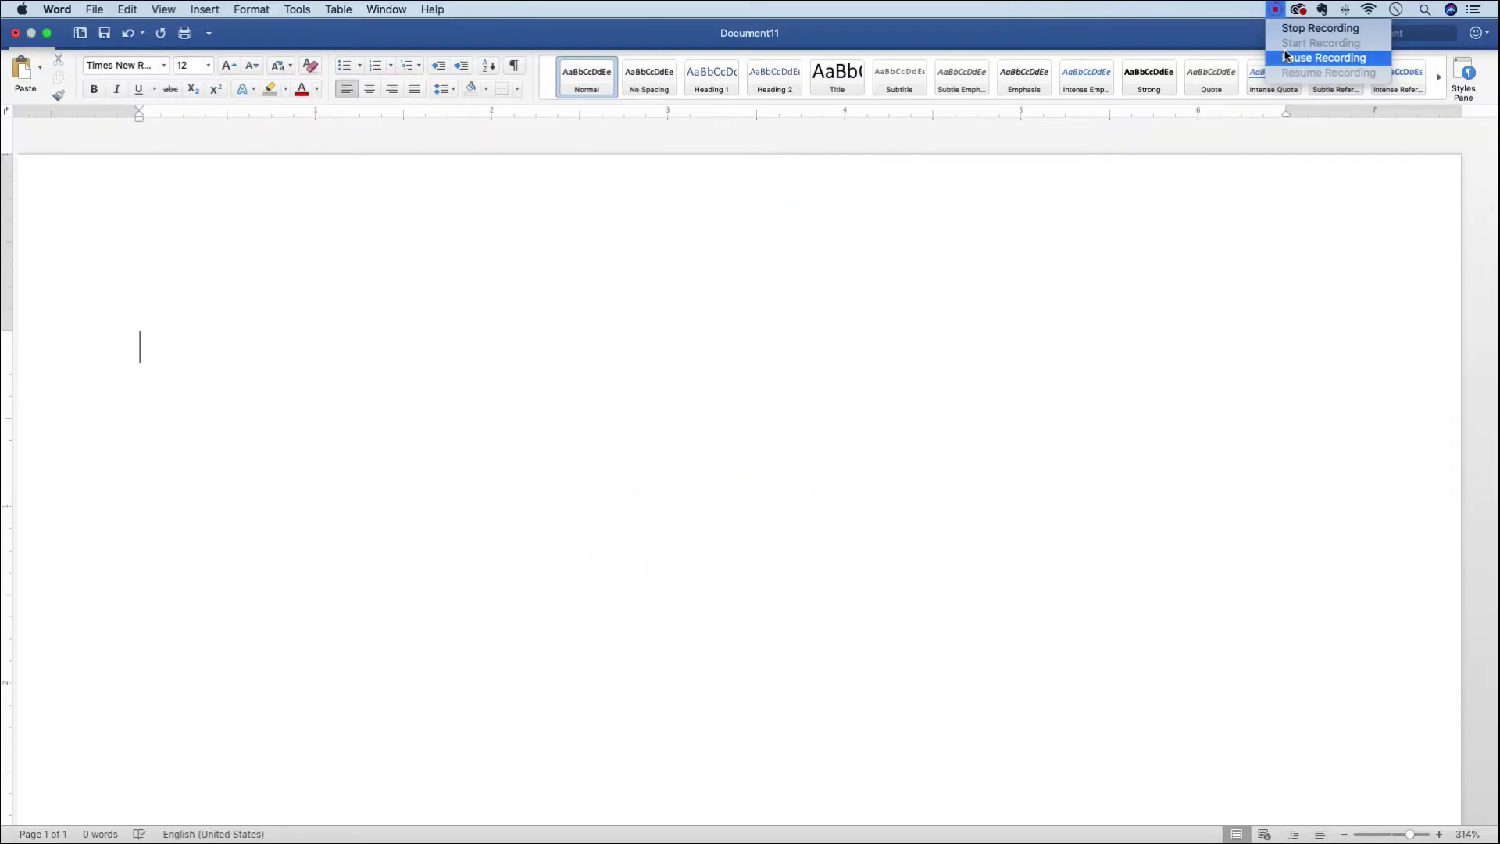
- Start a new blank document in Times New Roman with 2.0 line spacing
{"action": "left_click", "coordinate": [1285, 57]}
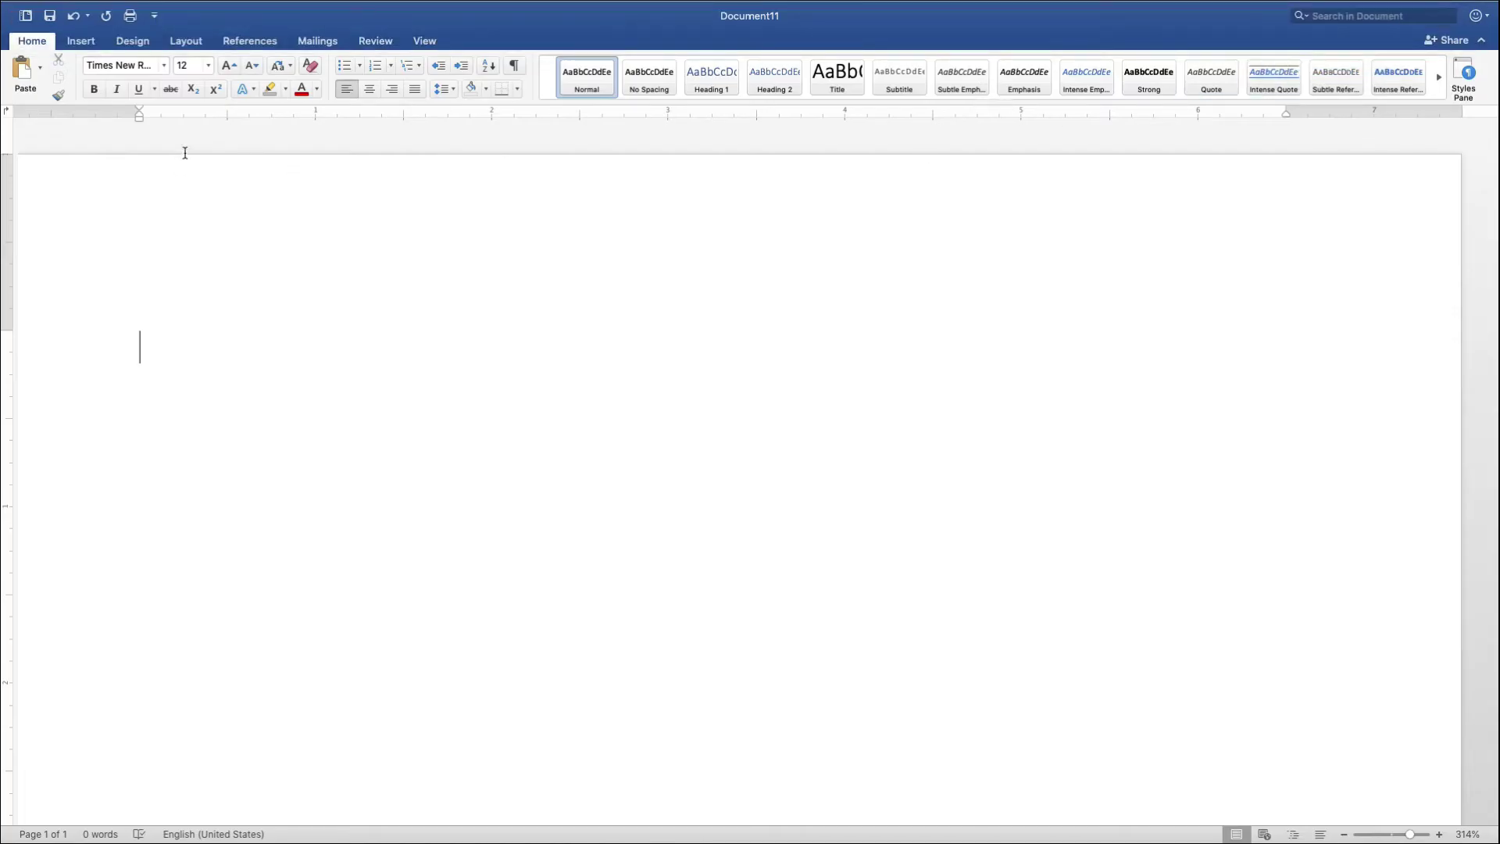
{"action": "left_click", "coordinate": [166, 65]}
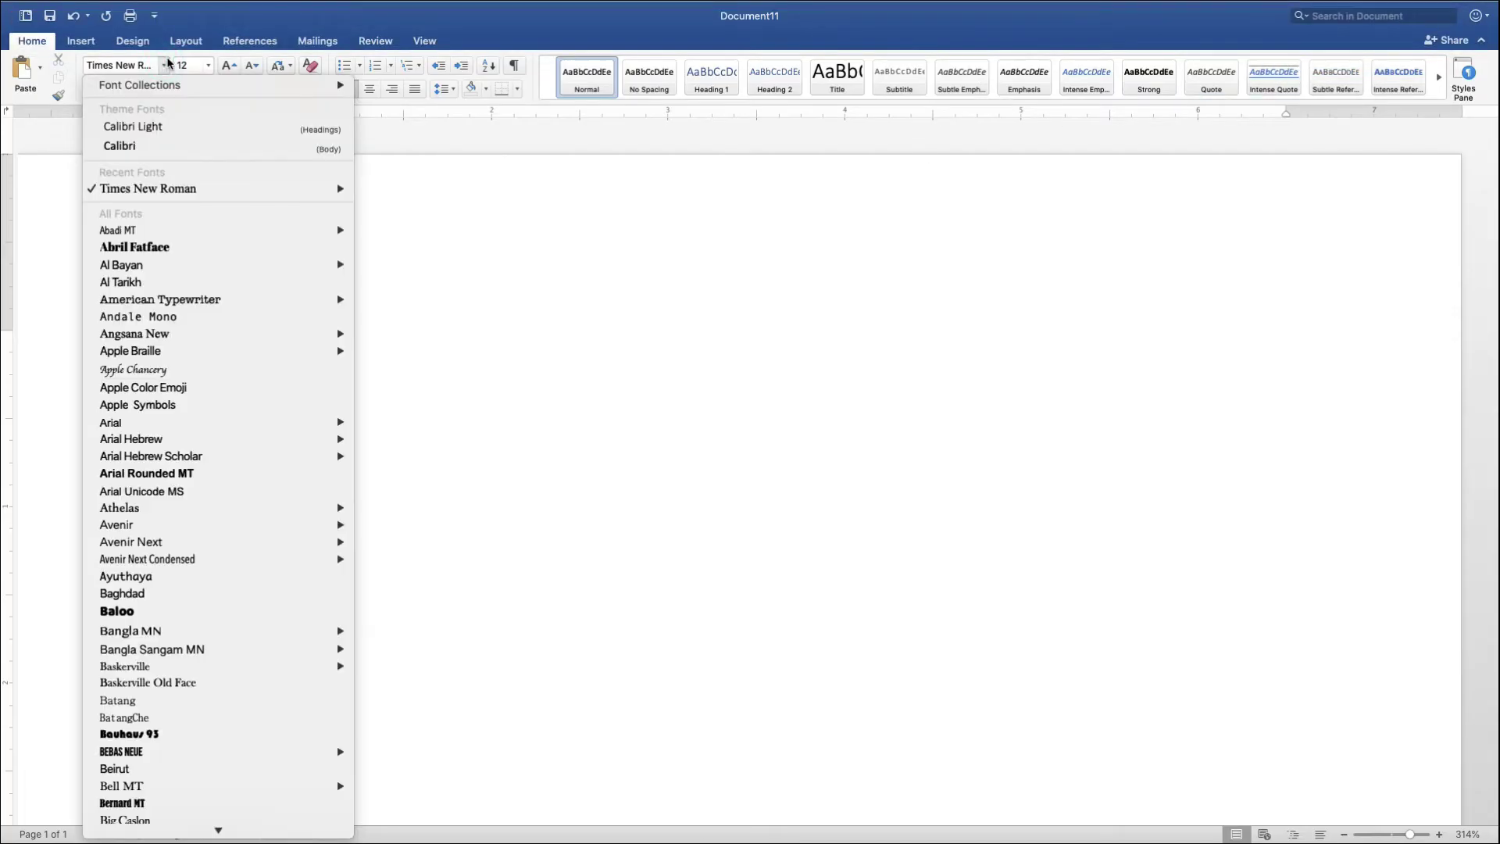
{"action": "mouse_move", "coordinate": [129, 189]}
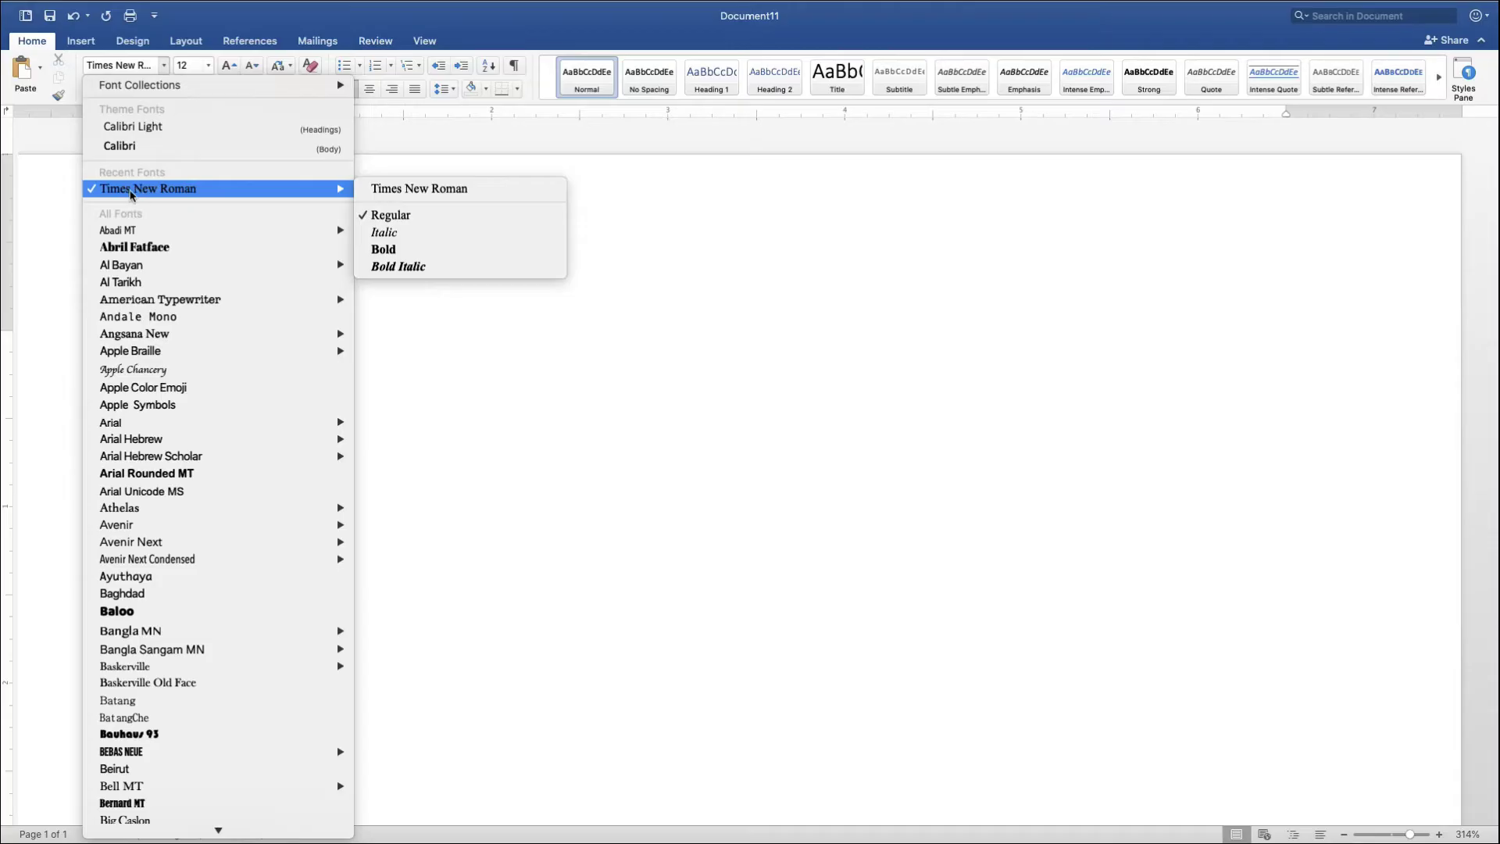
{"action": "left_click", "coordinate": [161, 192]}
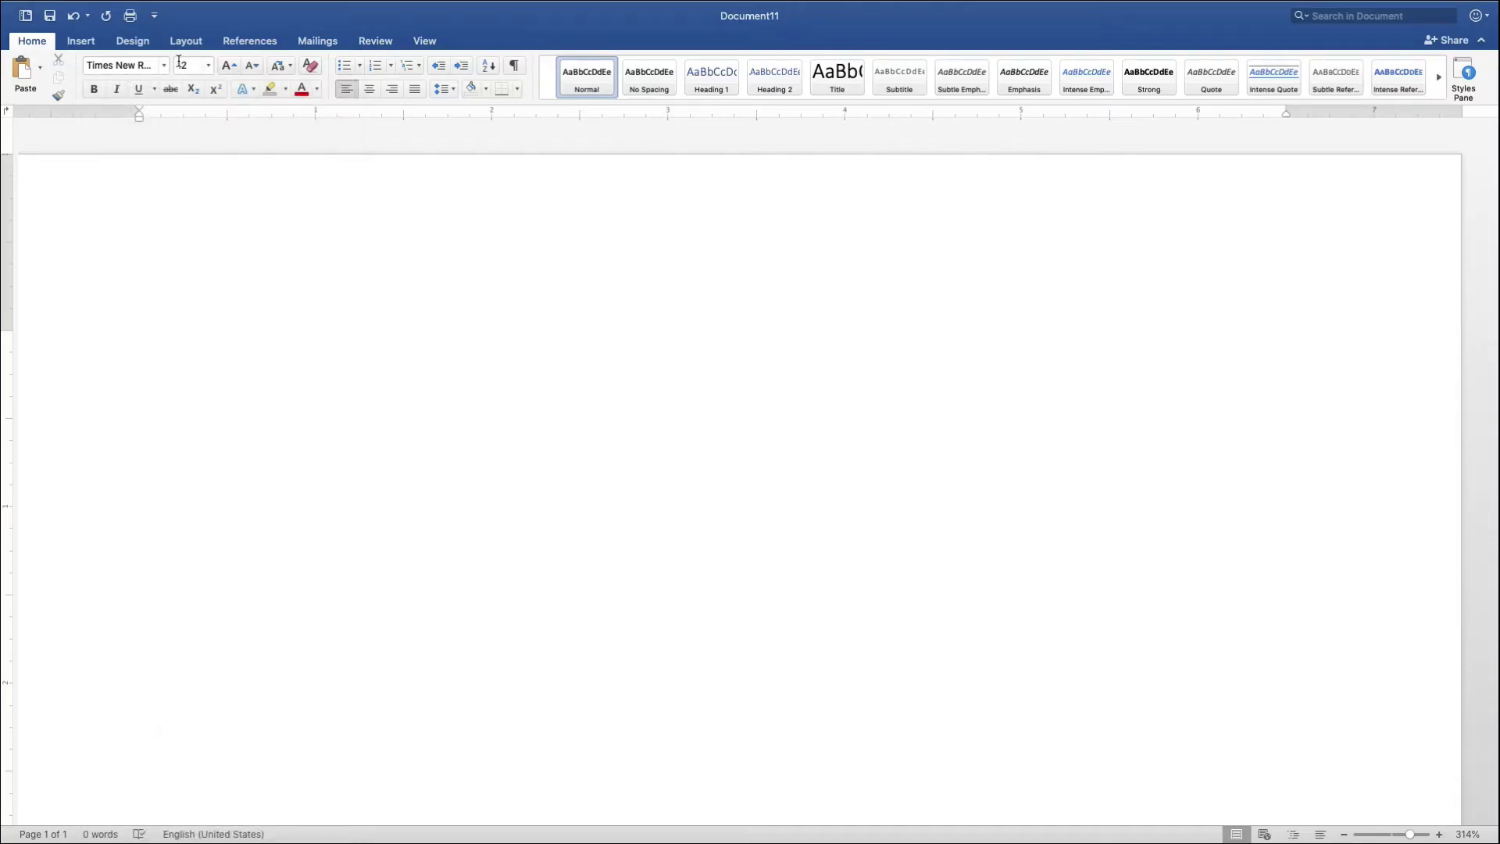
{"action": "left_click", "coordinate": [440, 90]}
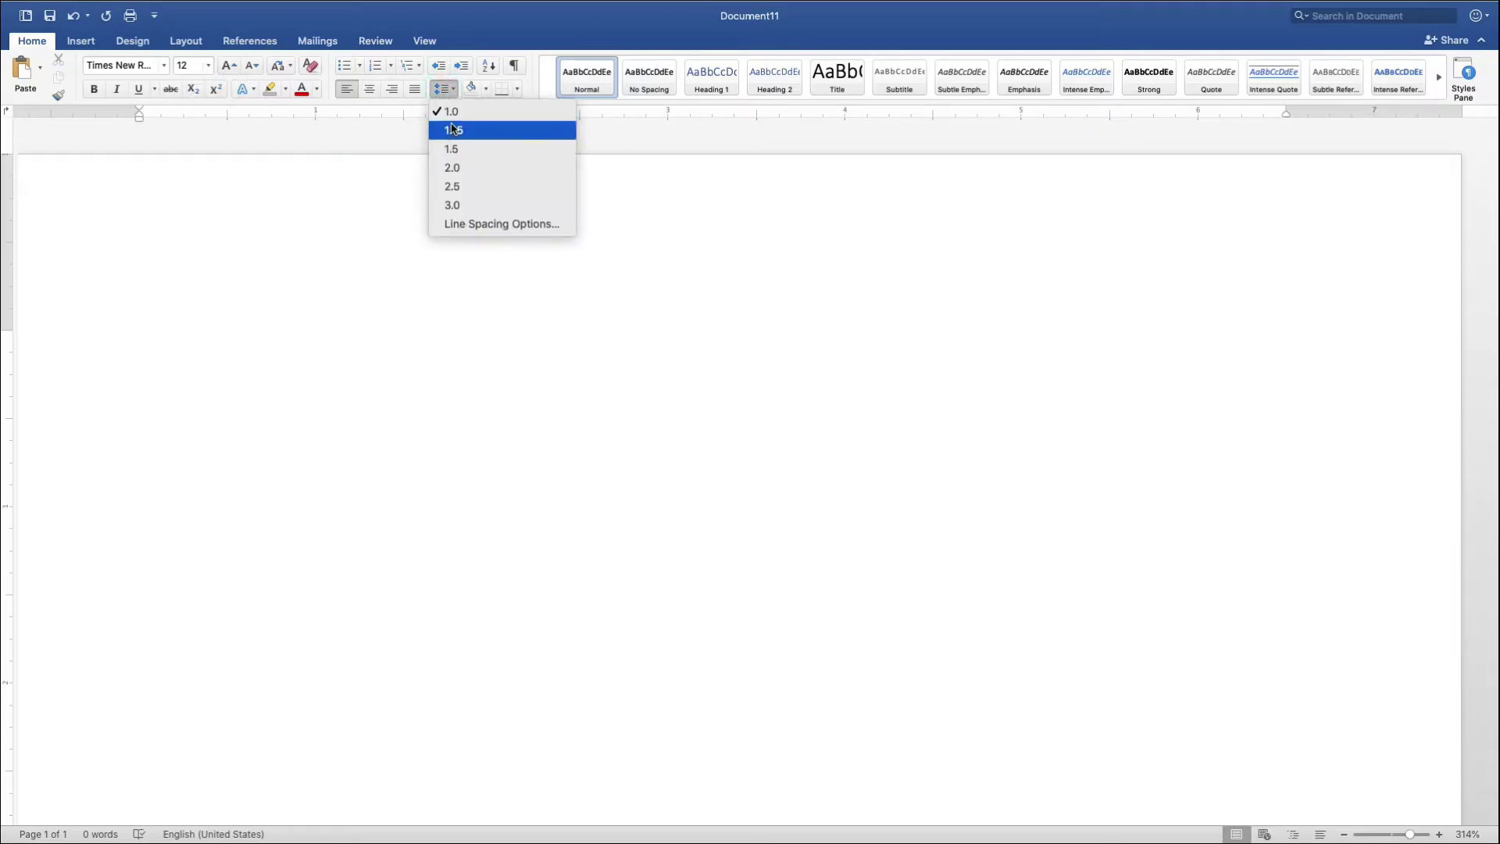
{"action": "left_click", "coordinate": [469, 172]}
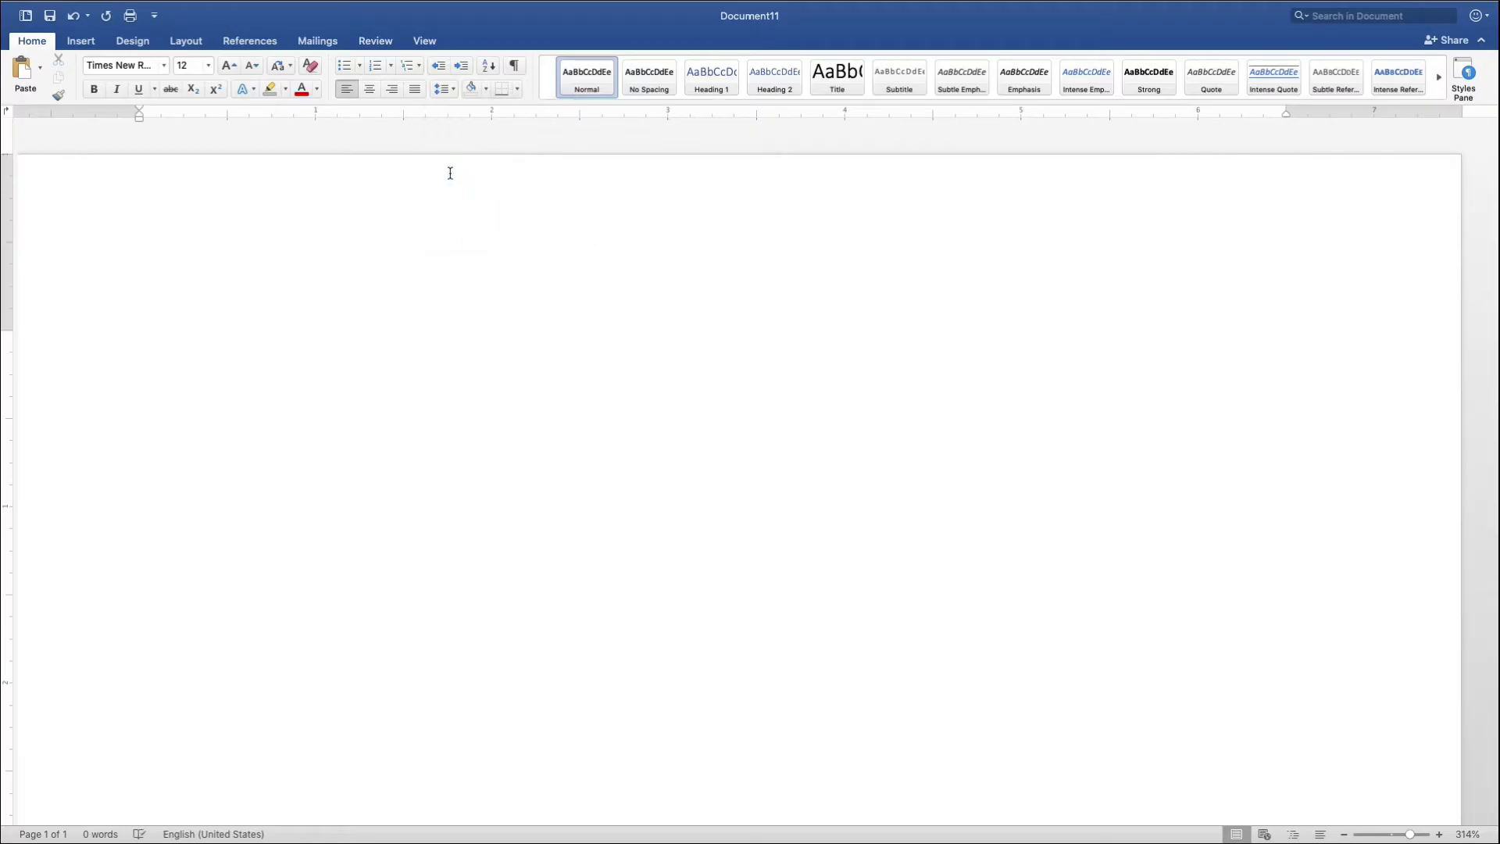
- Apply the Normal 1-inch margin preset
{"action": "left_click", "coordinate": [187, 42]}
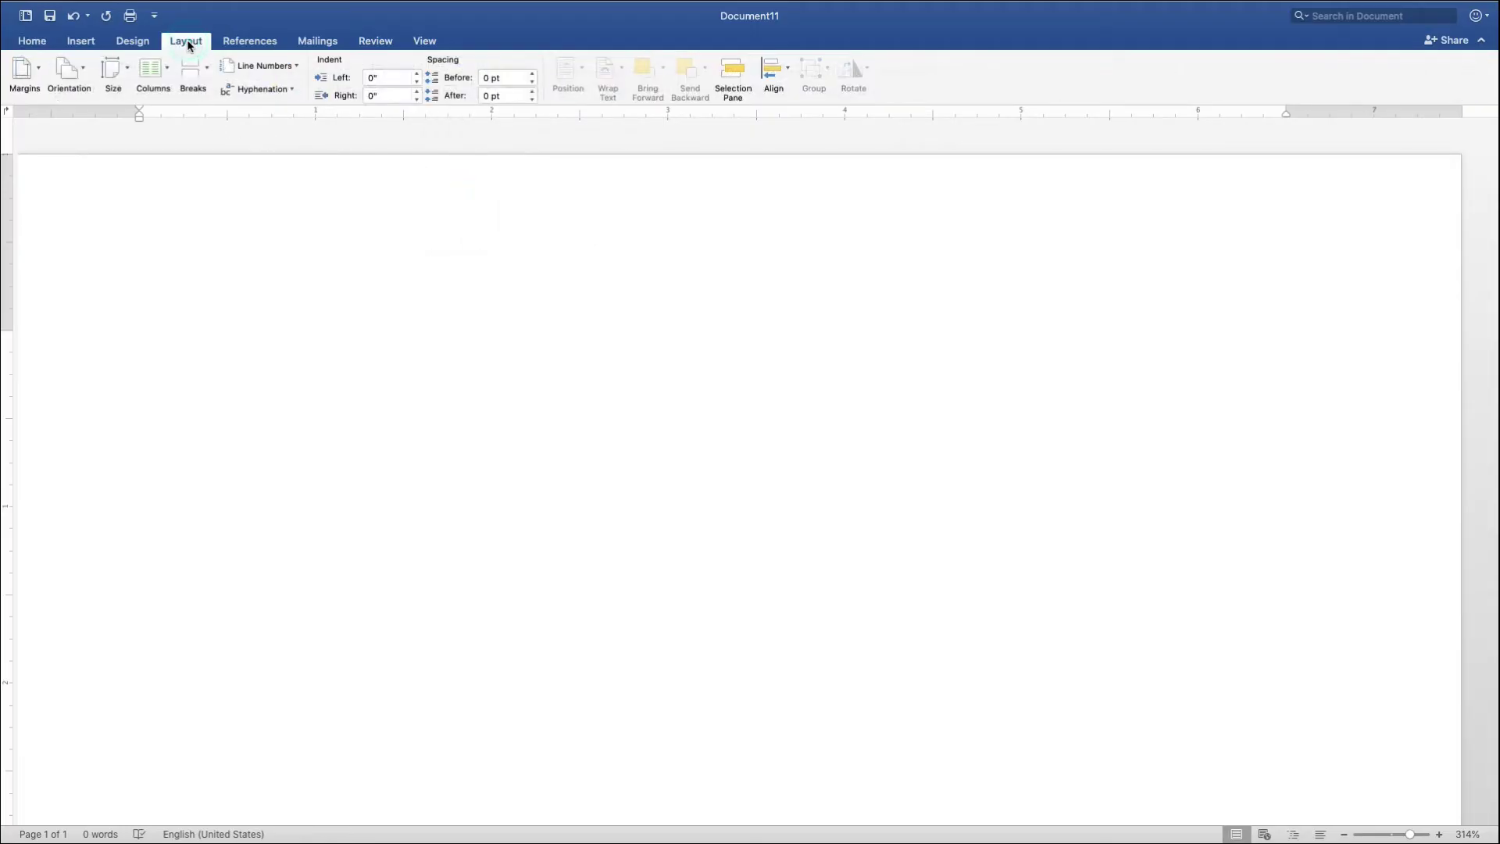
{"action": "left_click", "coordinate": [37, 73]}
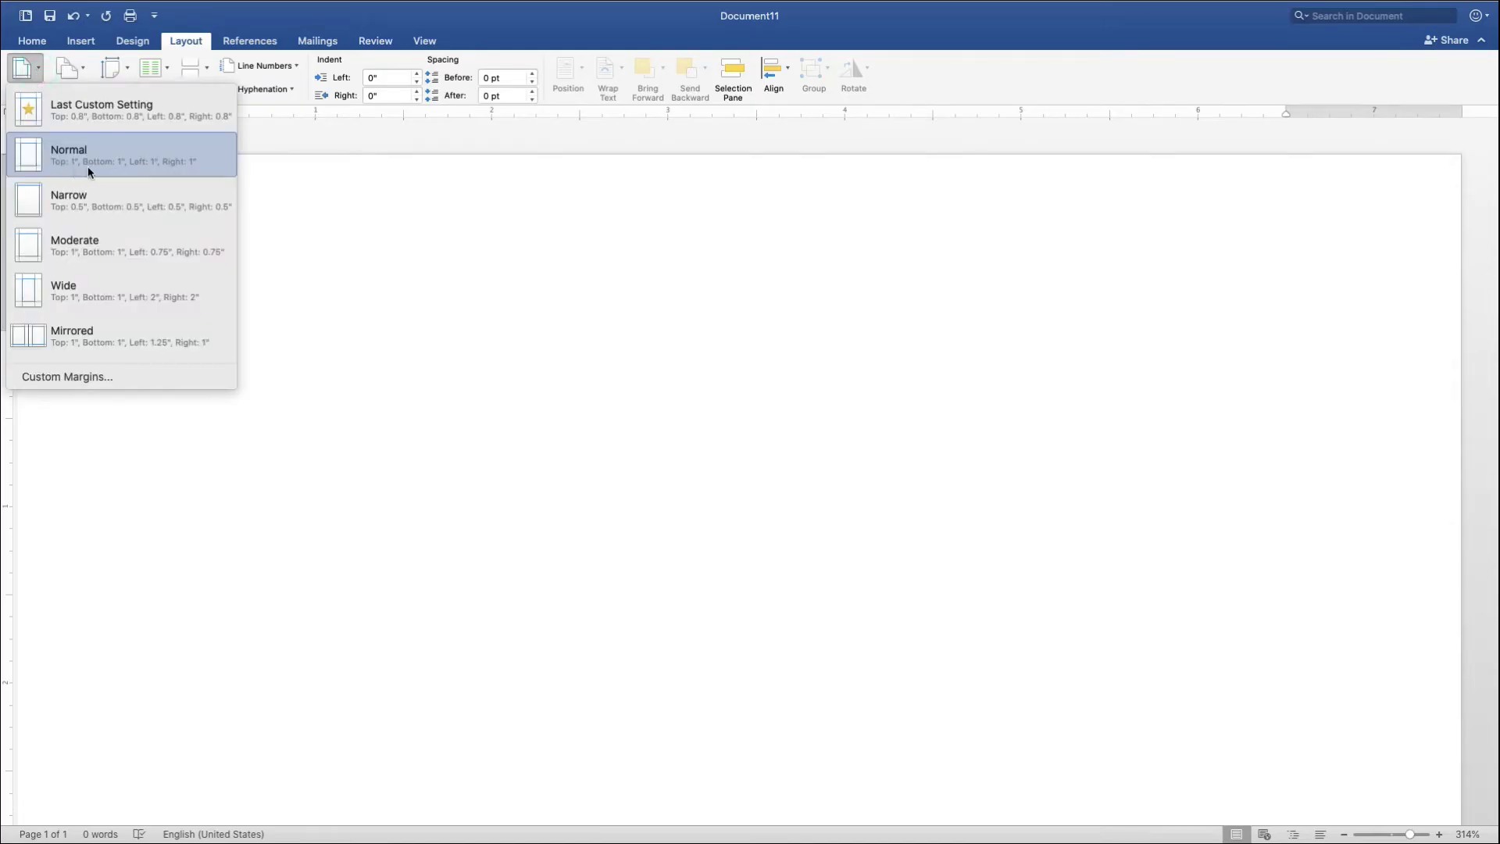
{"action": "left_click", "coordinate": [194, 162]}
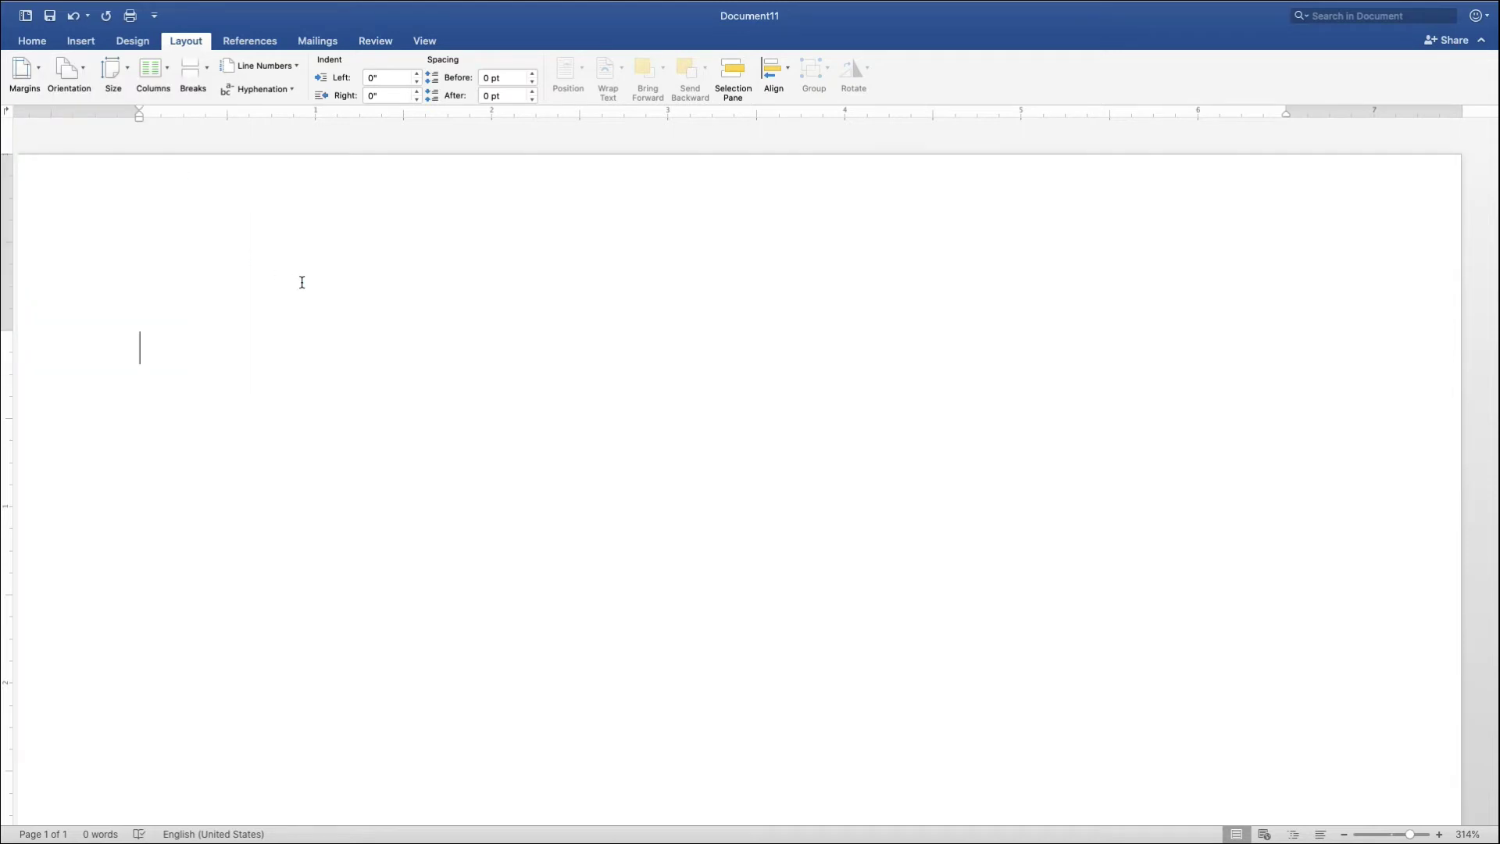
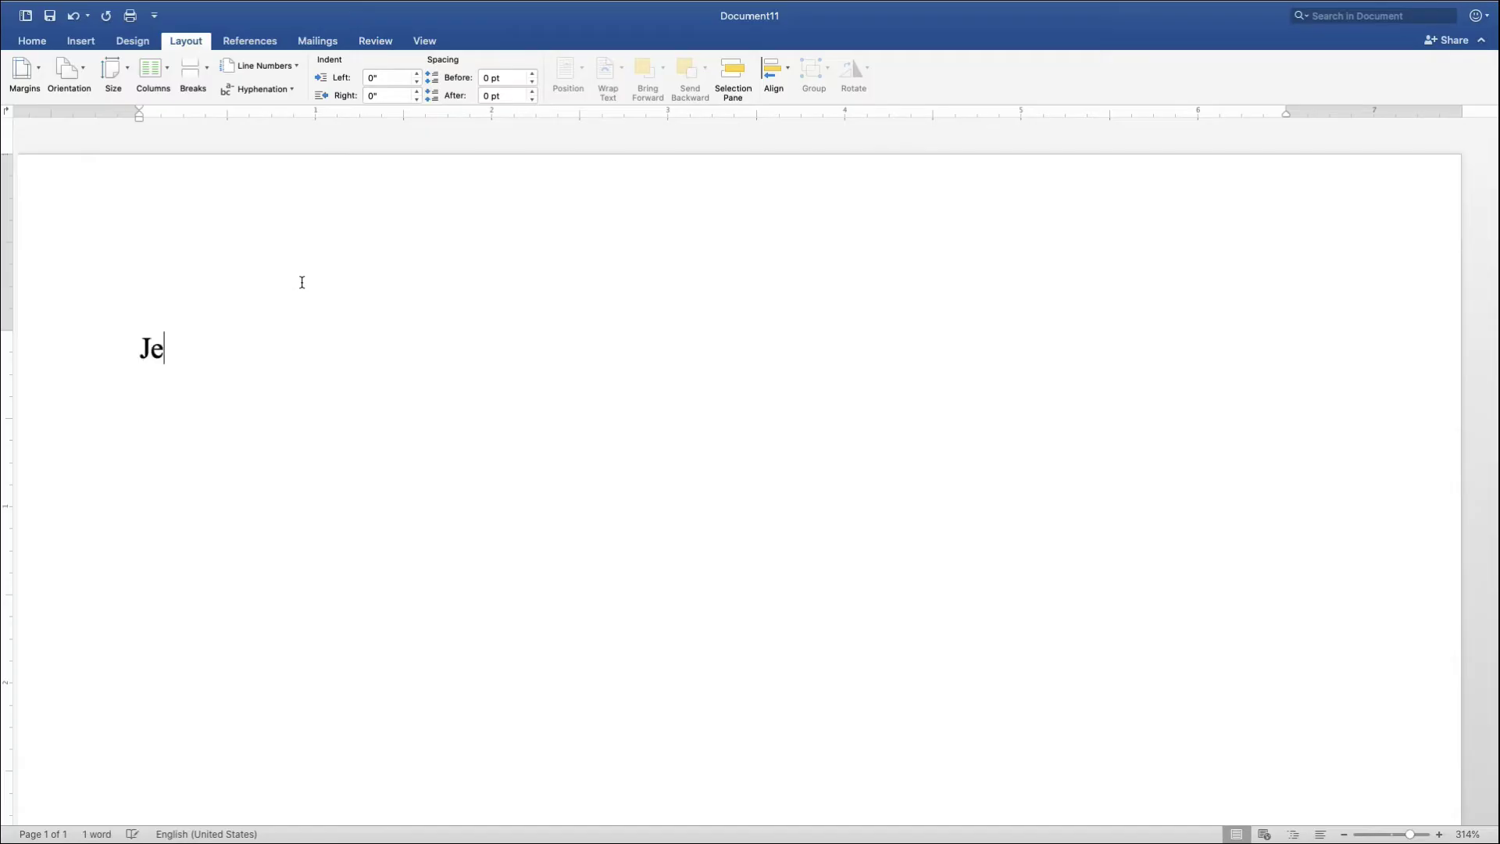
- Type the student's name, the instructor's name with English 300, and the date 23 September 2020
{"action": "key", "text": "Return"}
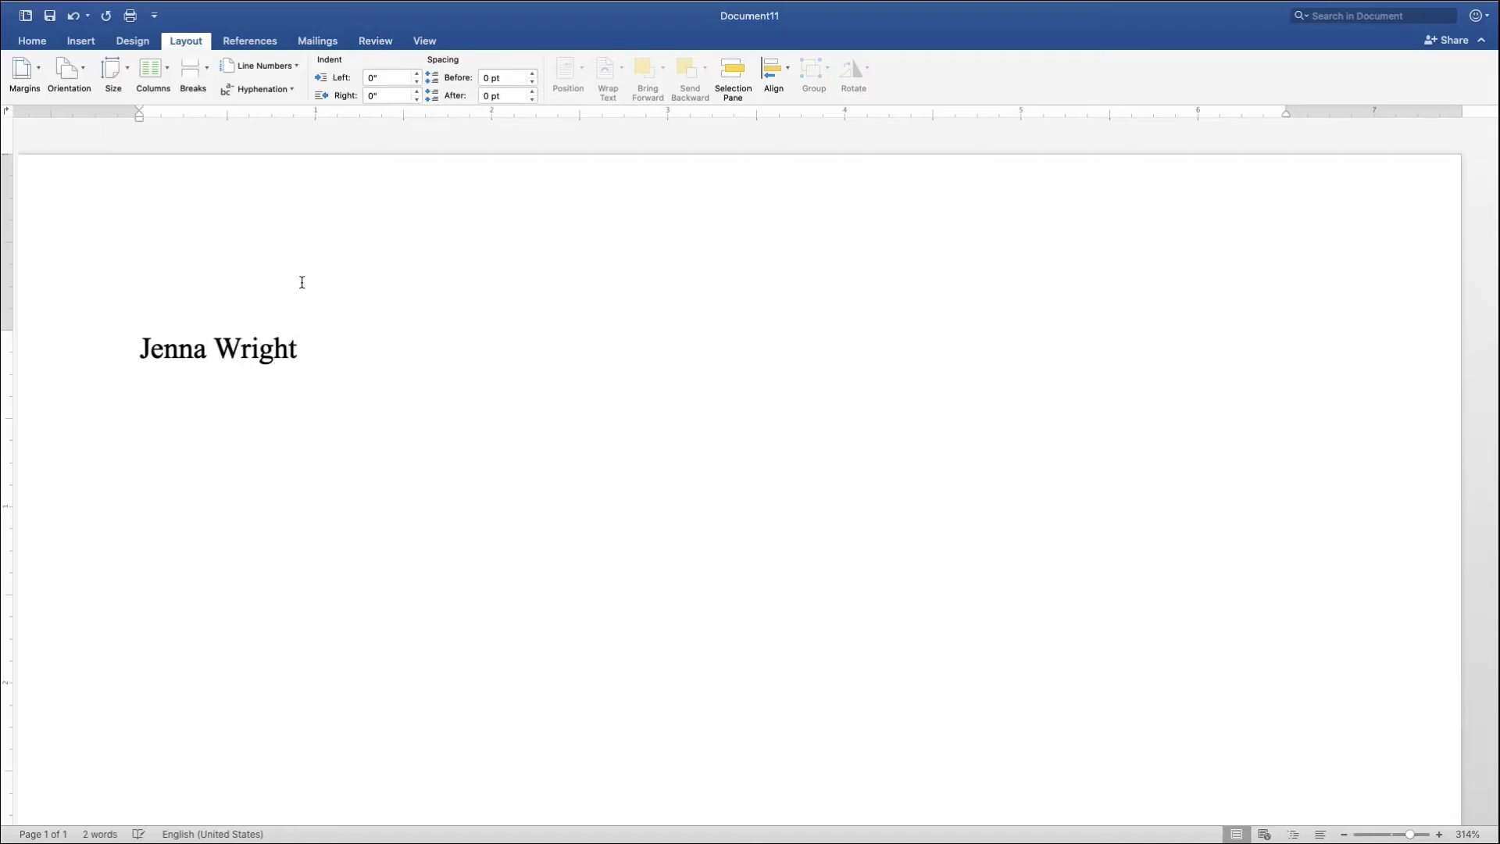
{"action": "type", "text": "Professo"}
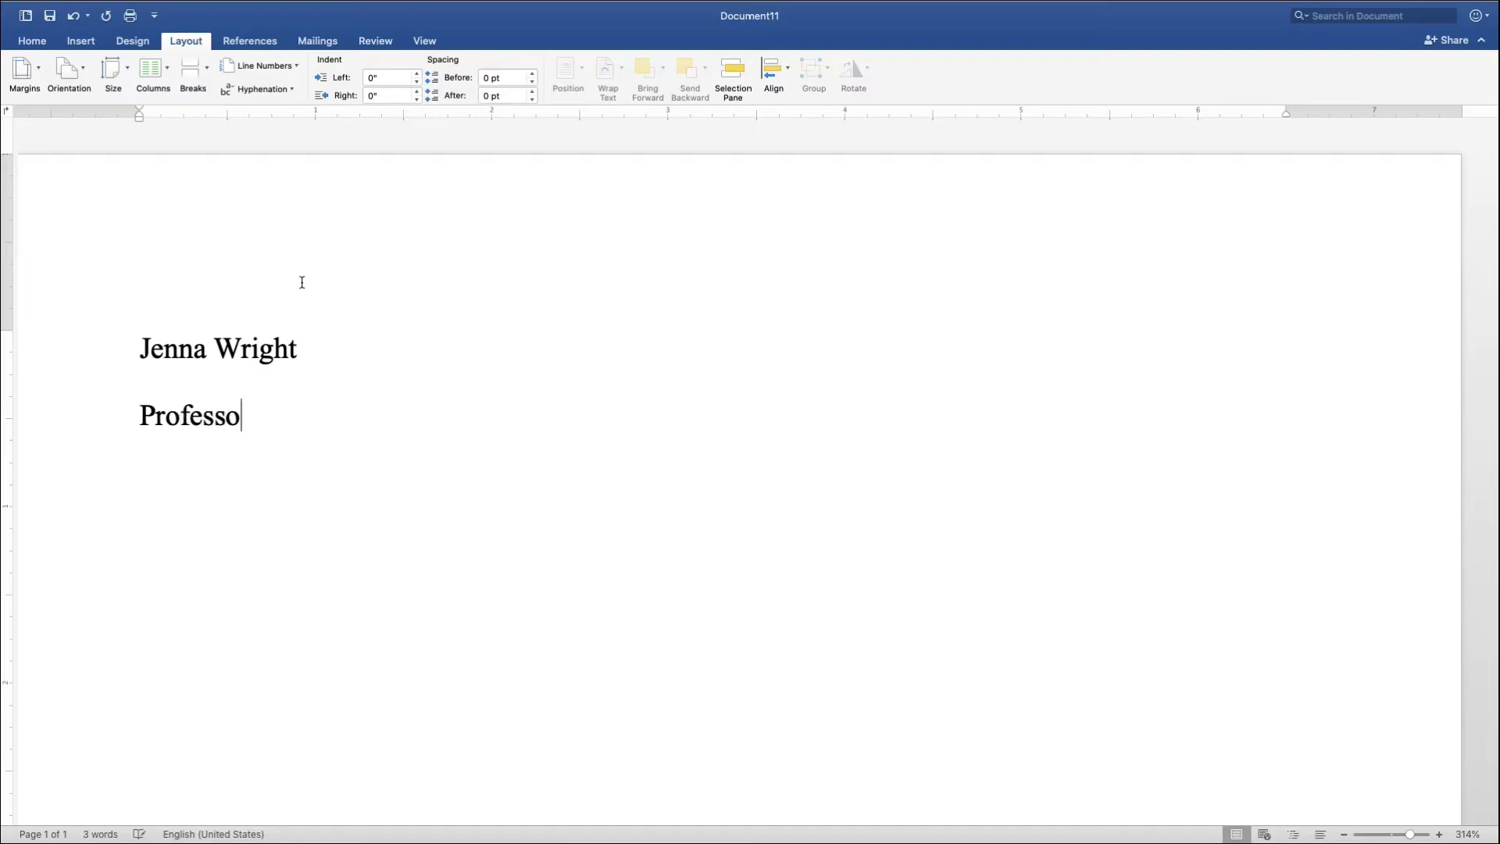
{"action": "type", "text": "r Sanders "}
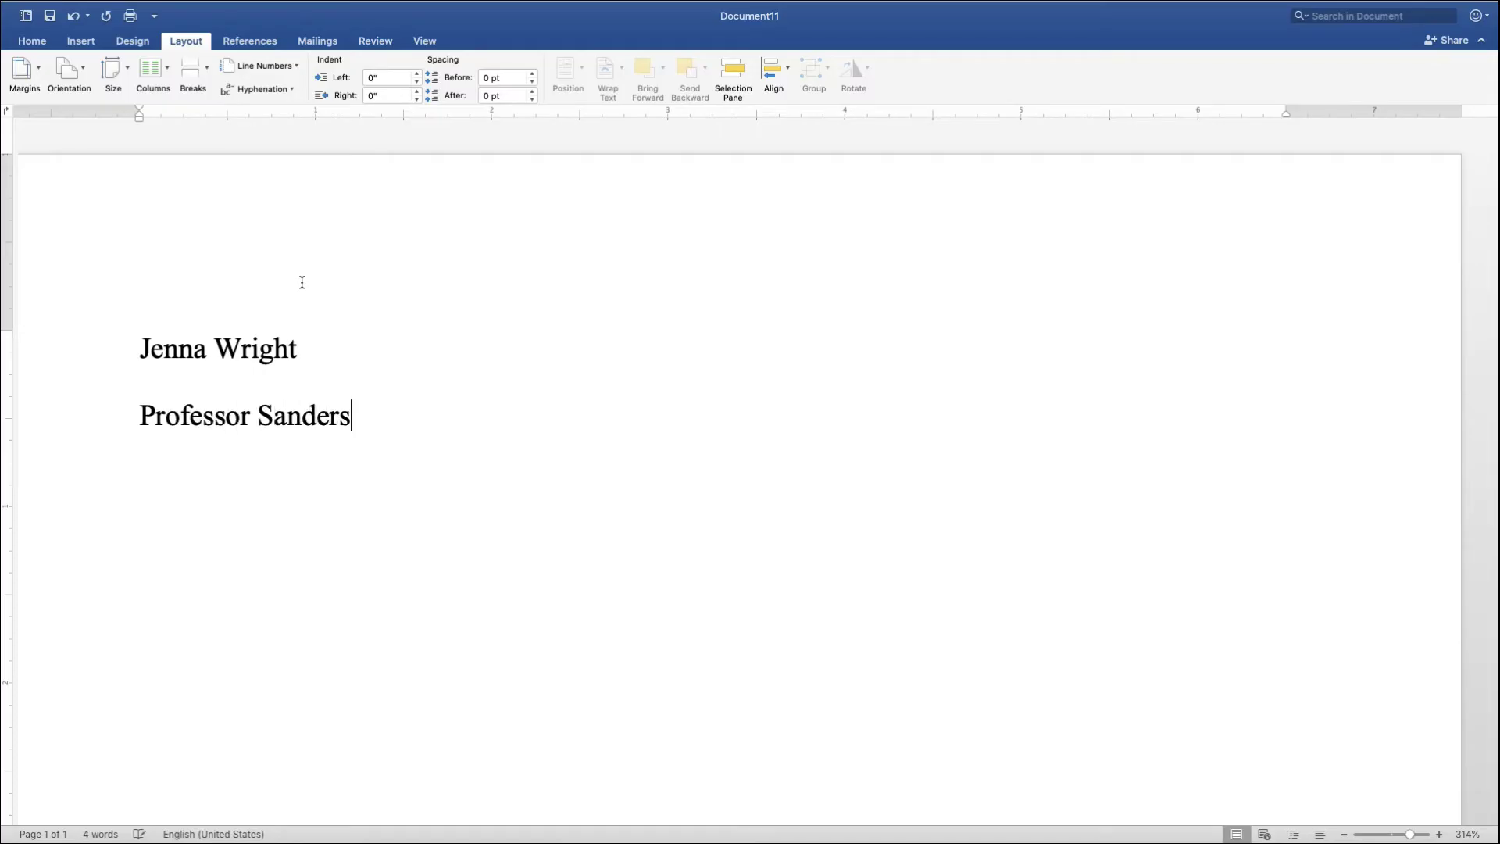
{"action": "type", "text": "English 300"}
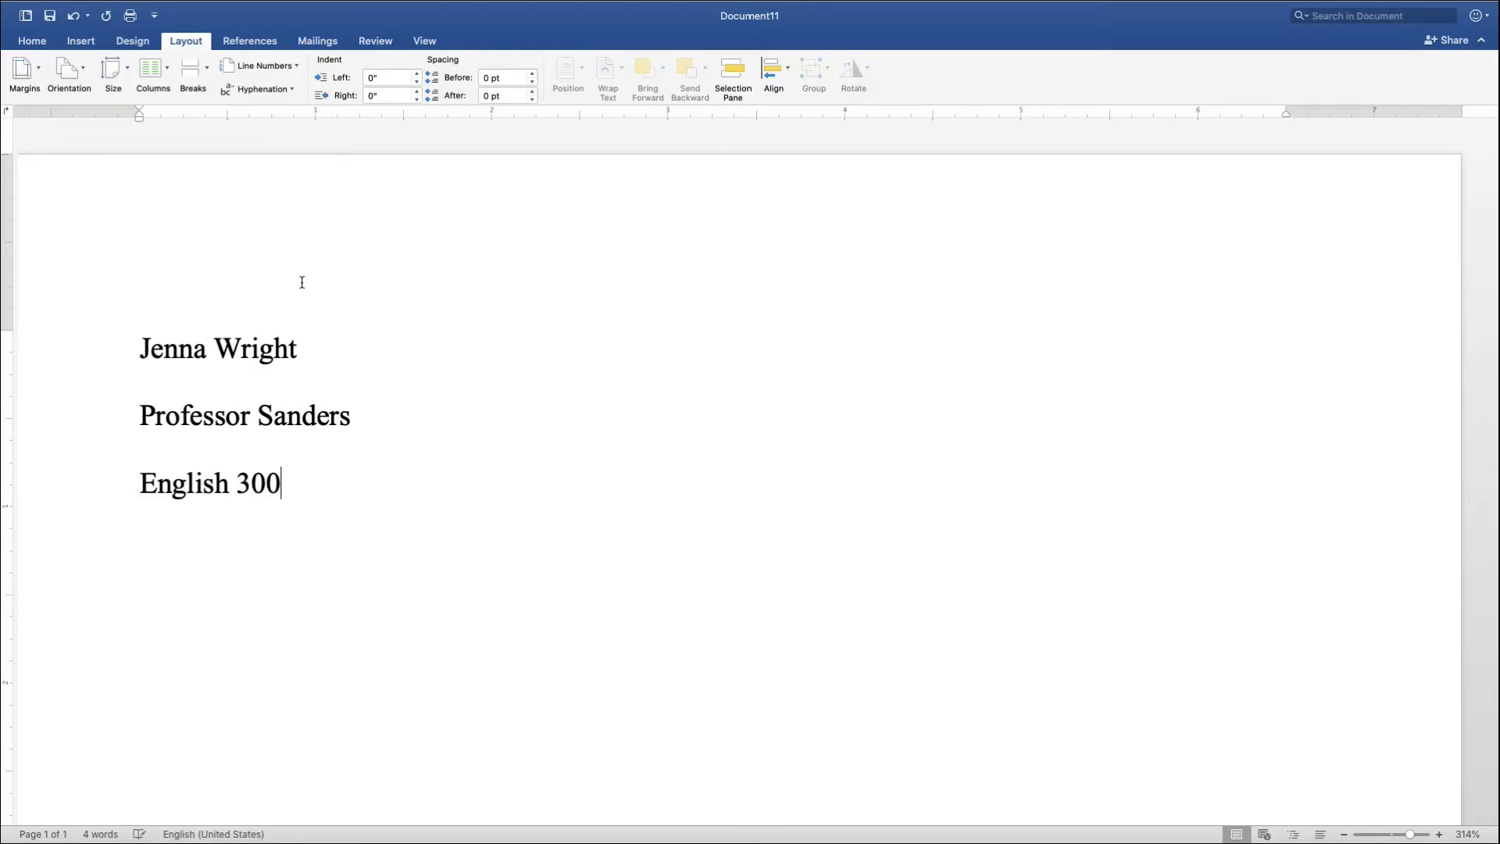
{"action": "key", "text": "Return"}
{"action": "type", "text": "23 Se"}
{"action": "key", "text": "Return"}
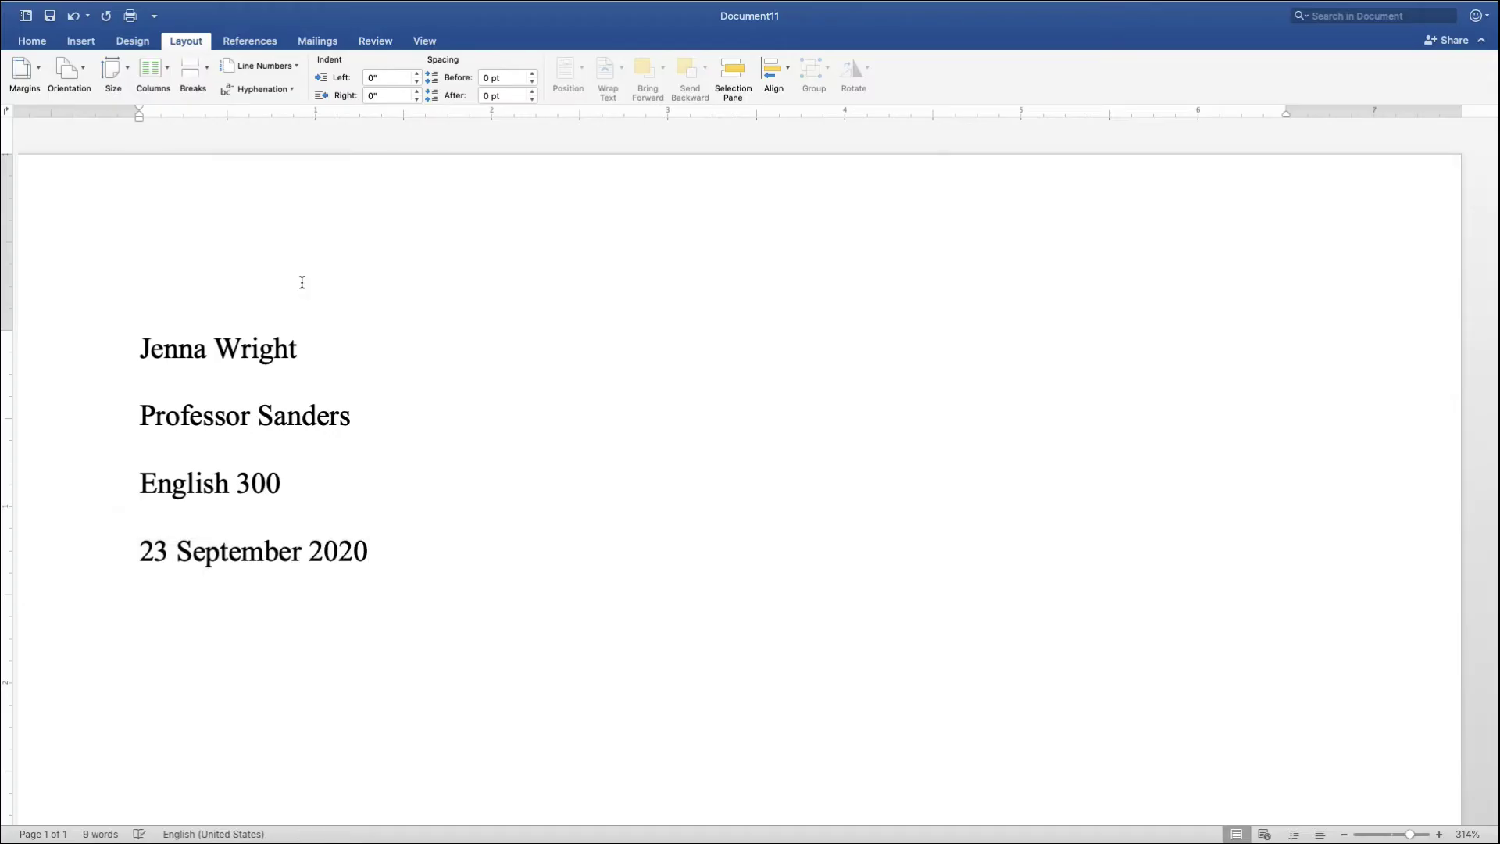
- Type the title 'Health Care: Challenges and Solutions' on the next line
{"action": "type", "text": "Heath"}
{"action": "key", "text": "BackSpace"}
{"action": "key", "text": "BackSpace"}
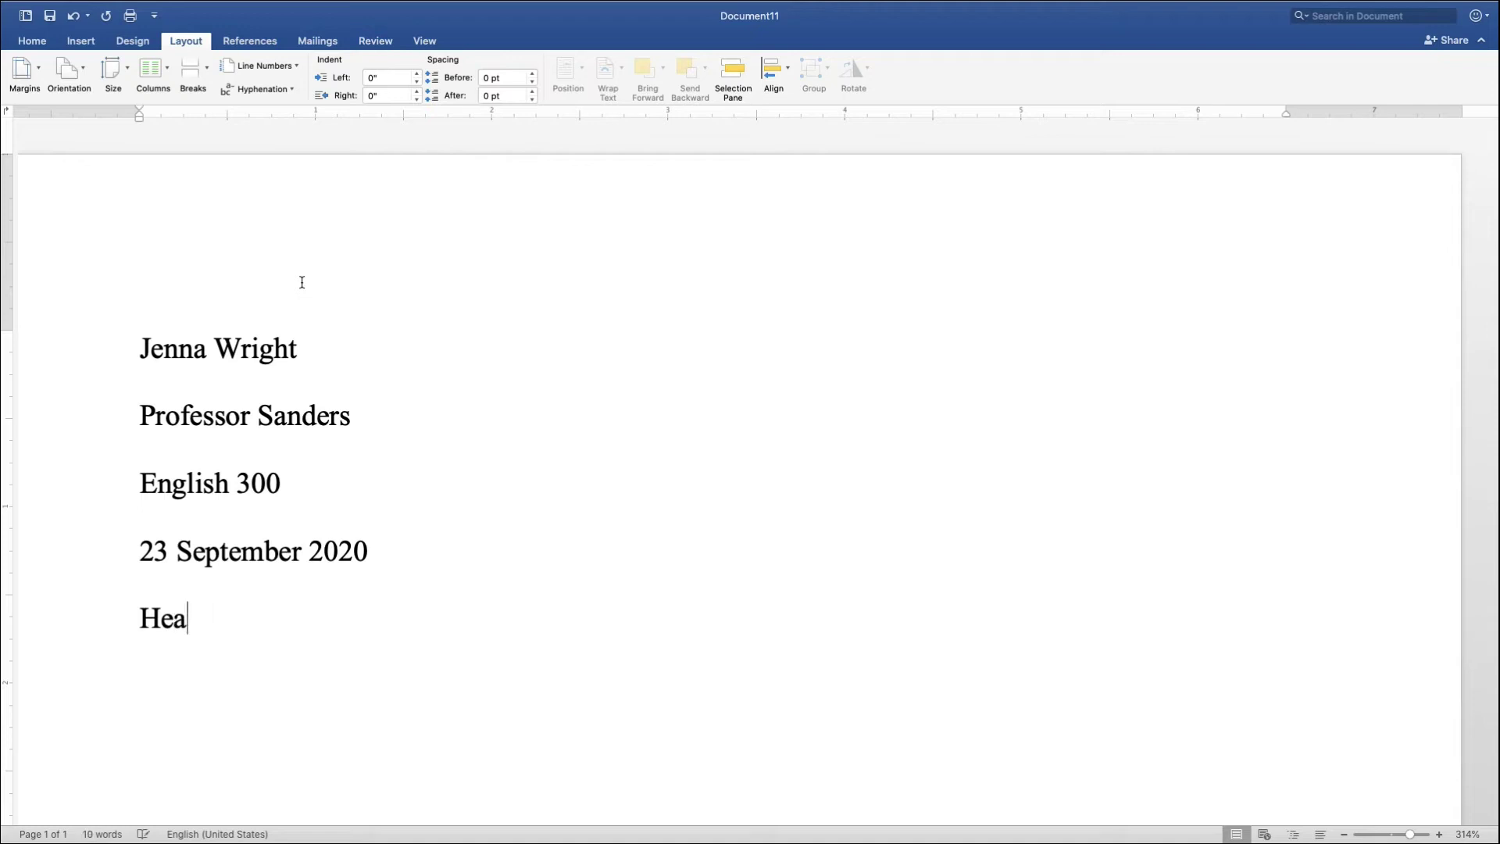
{"action": "type", "text": "lth Care:"}
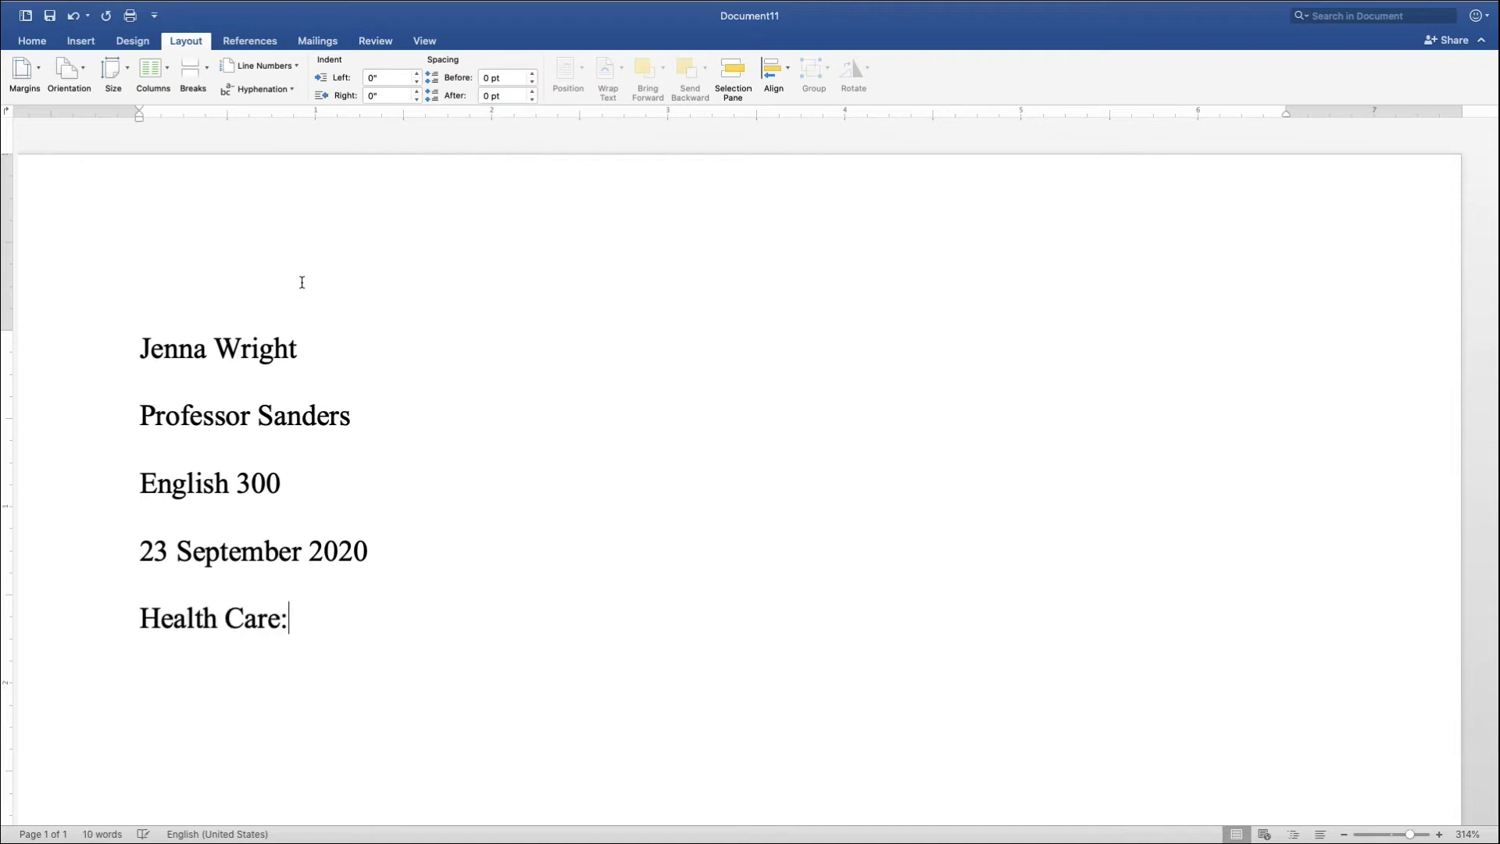
{"action": "type", "text": " Challeng"}
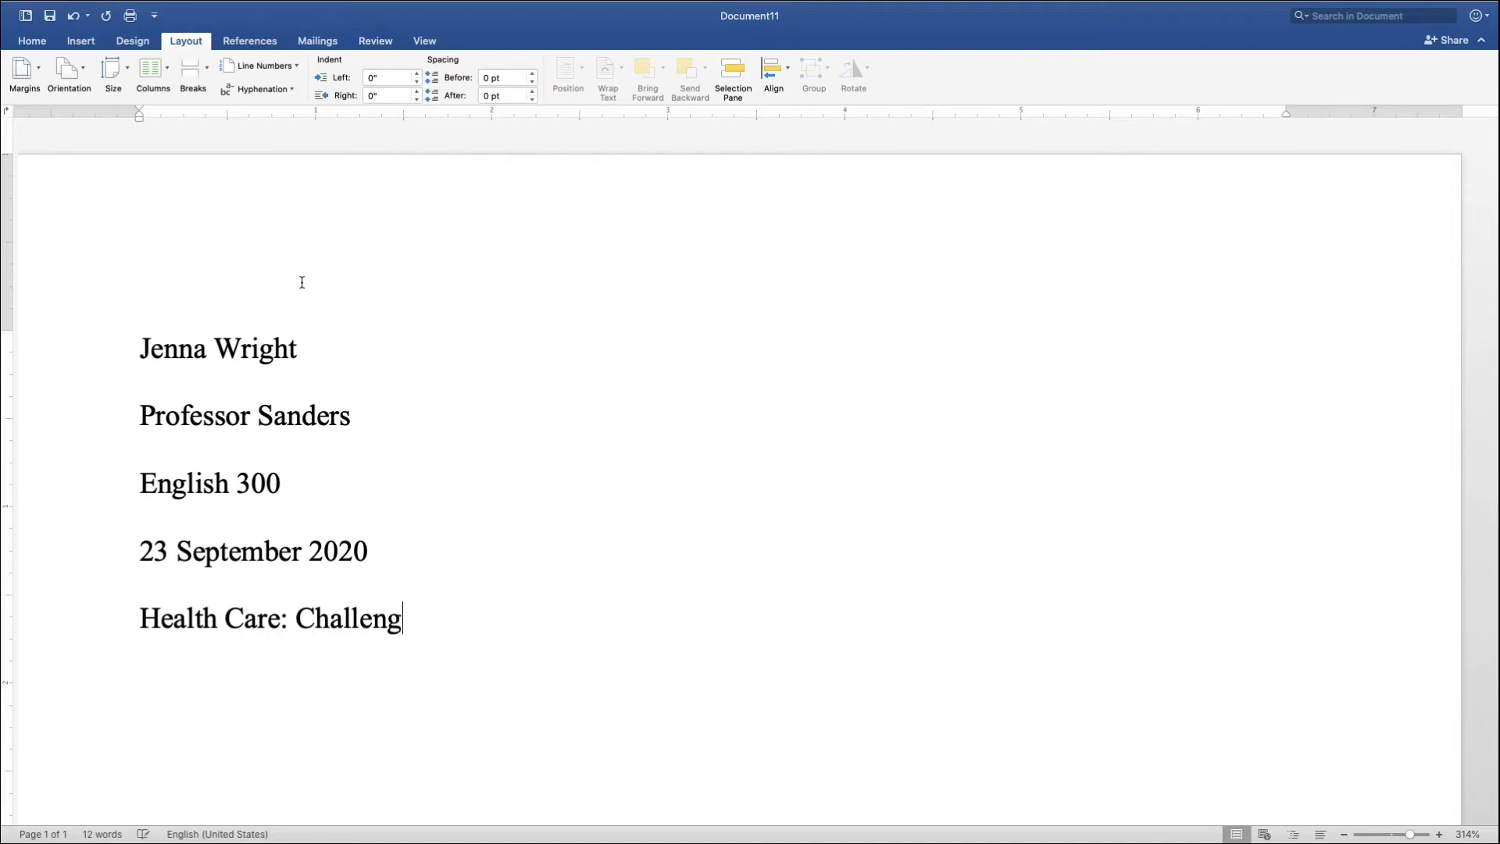
{"action": "type", "text": "es and Solutions"}
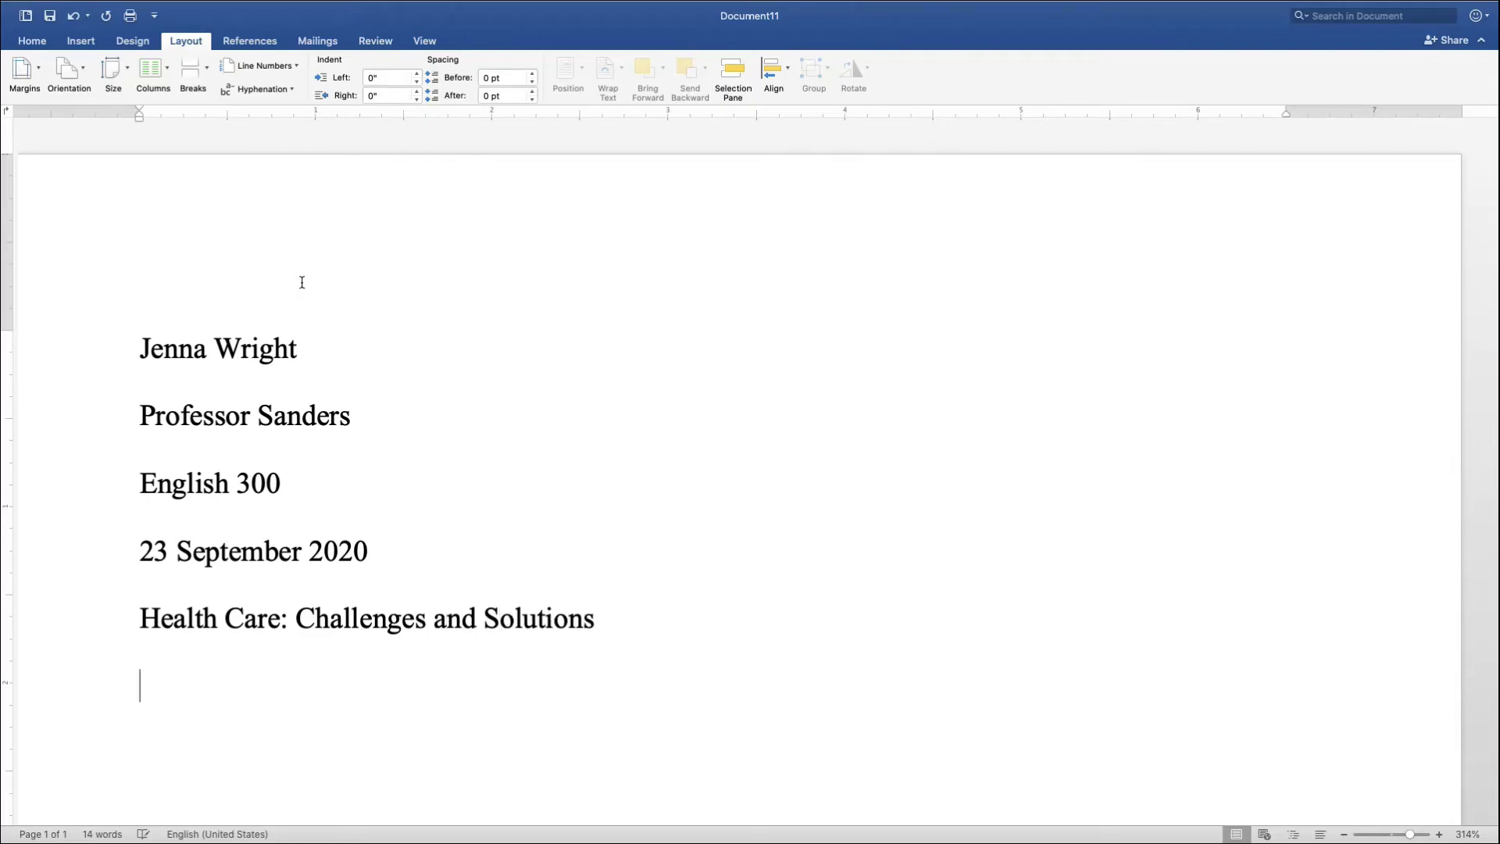
- Center-align the 'Health Care: Challenges and Solutions' title line
{"action": "left_click", "coordinate": [114, 616]}
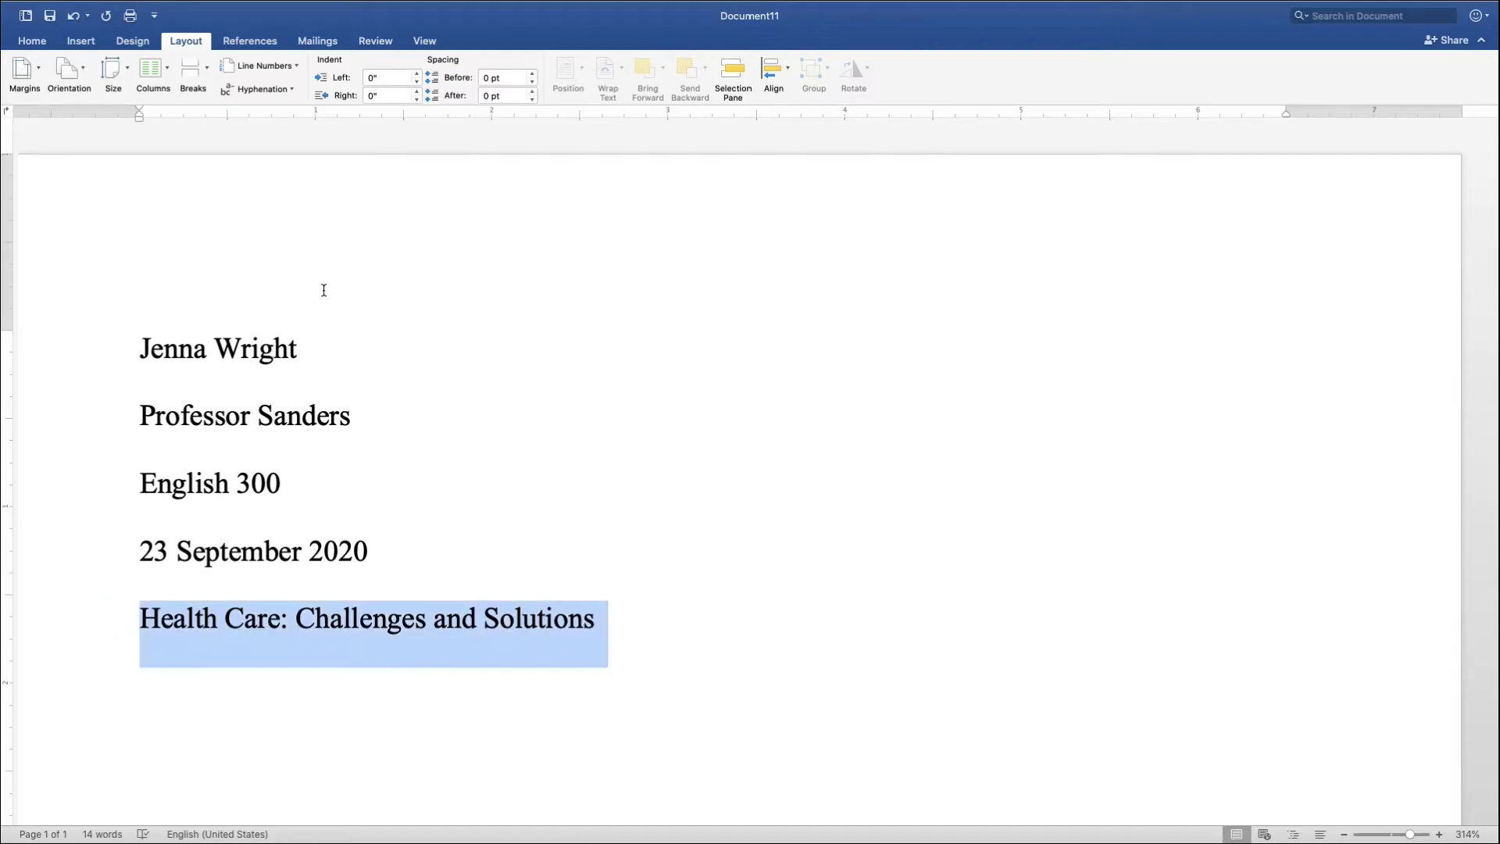
{"action": "left_click", "coordinate": [32, 41]}
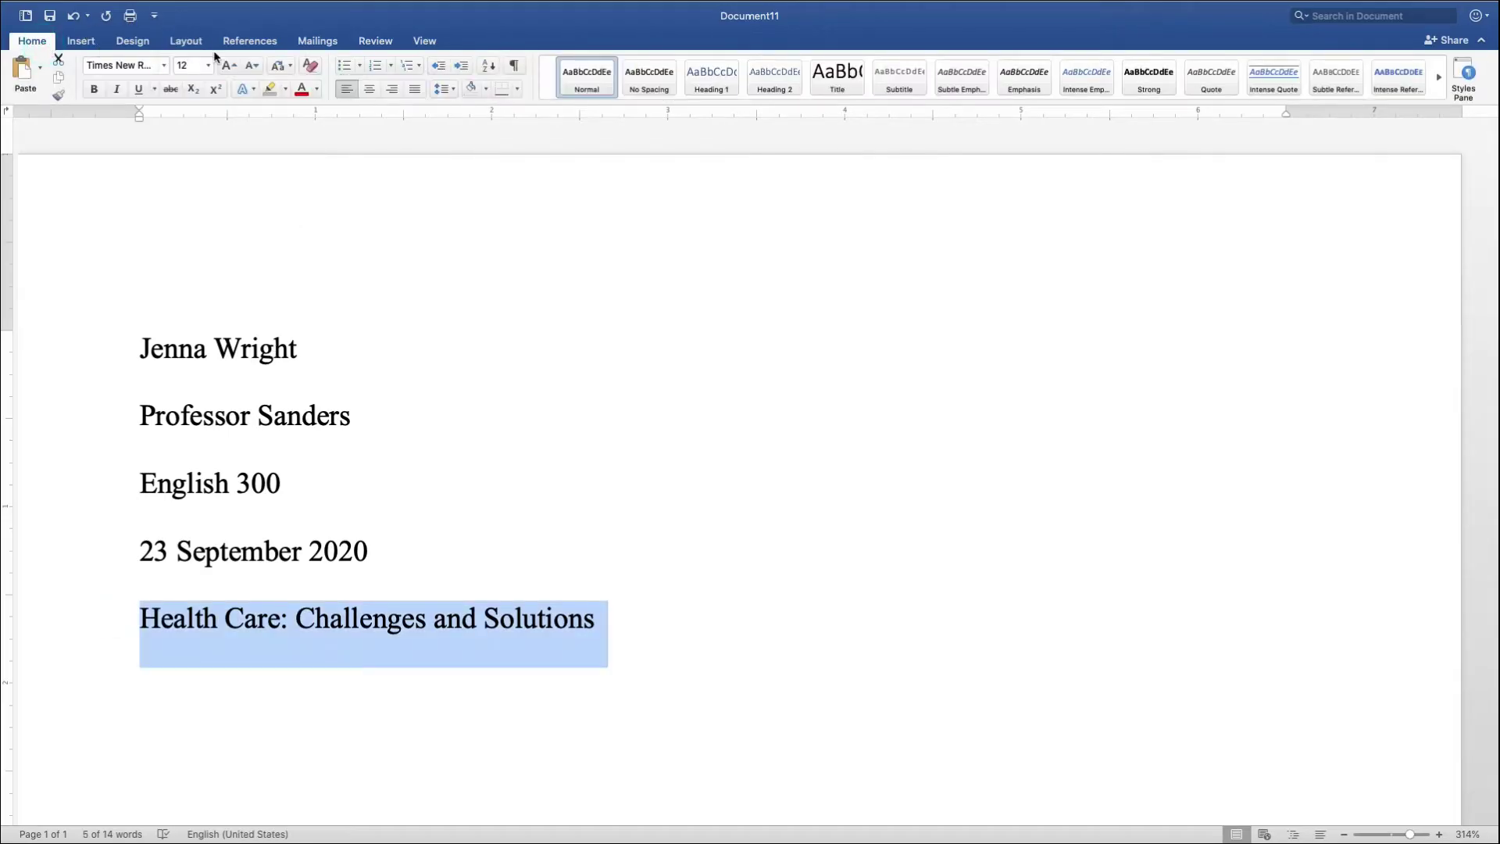
{"action": "left_click", "coordinate": [369, 88]}
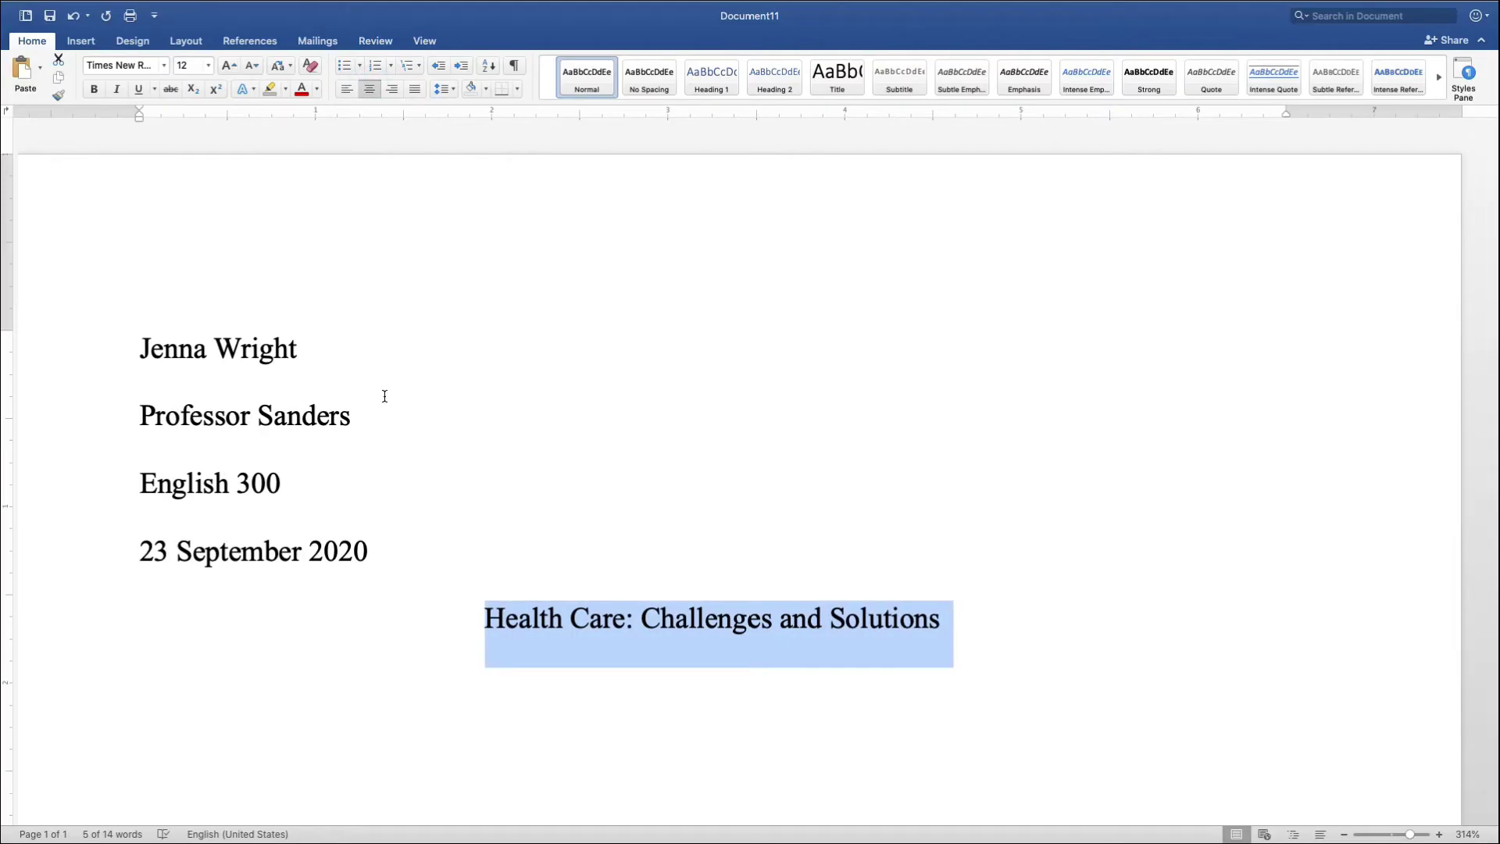
{"action": "left_click", "coordinate": [382, 354]}
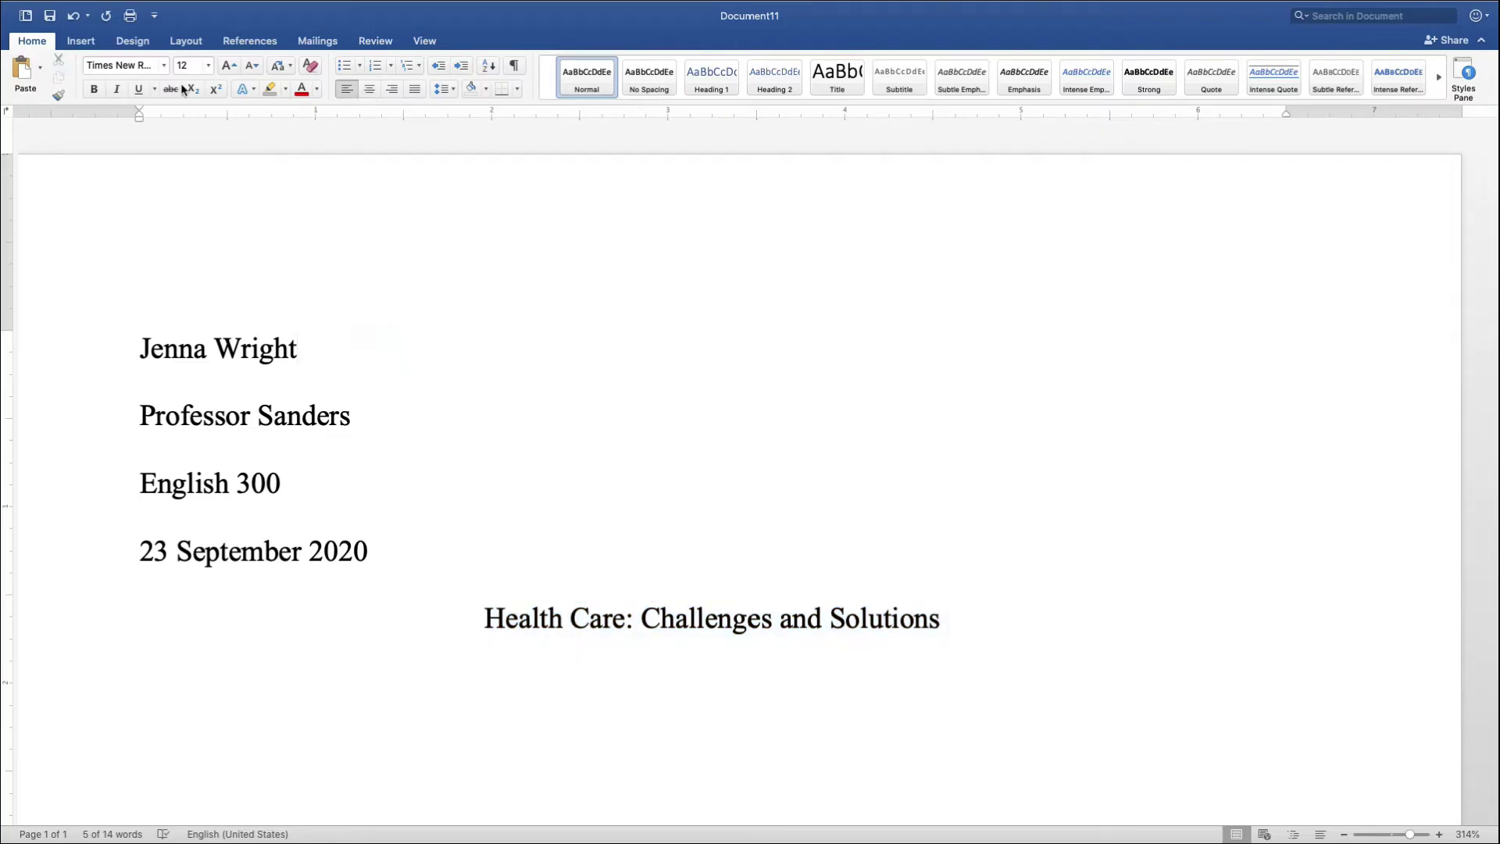
- Add a right-aligned page number to the top-of-page header, shown on the first page too
{"action": "left_click", "coordinate": [81, 42]}
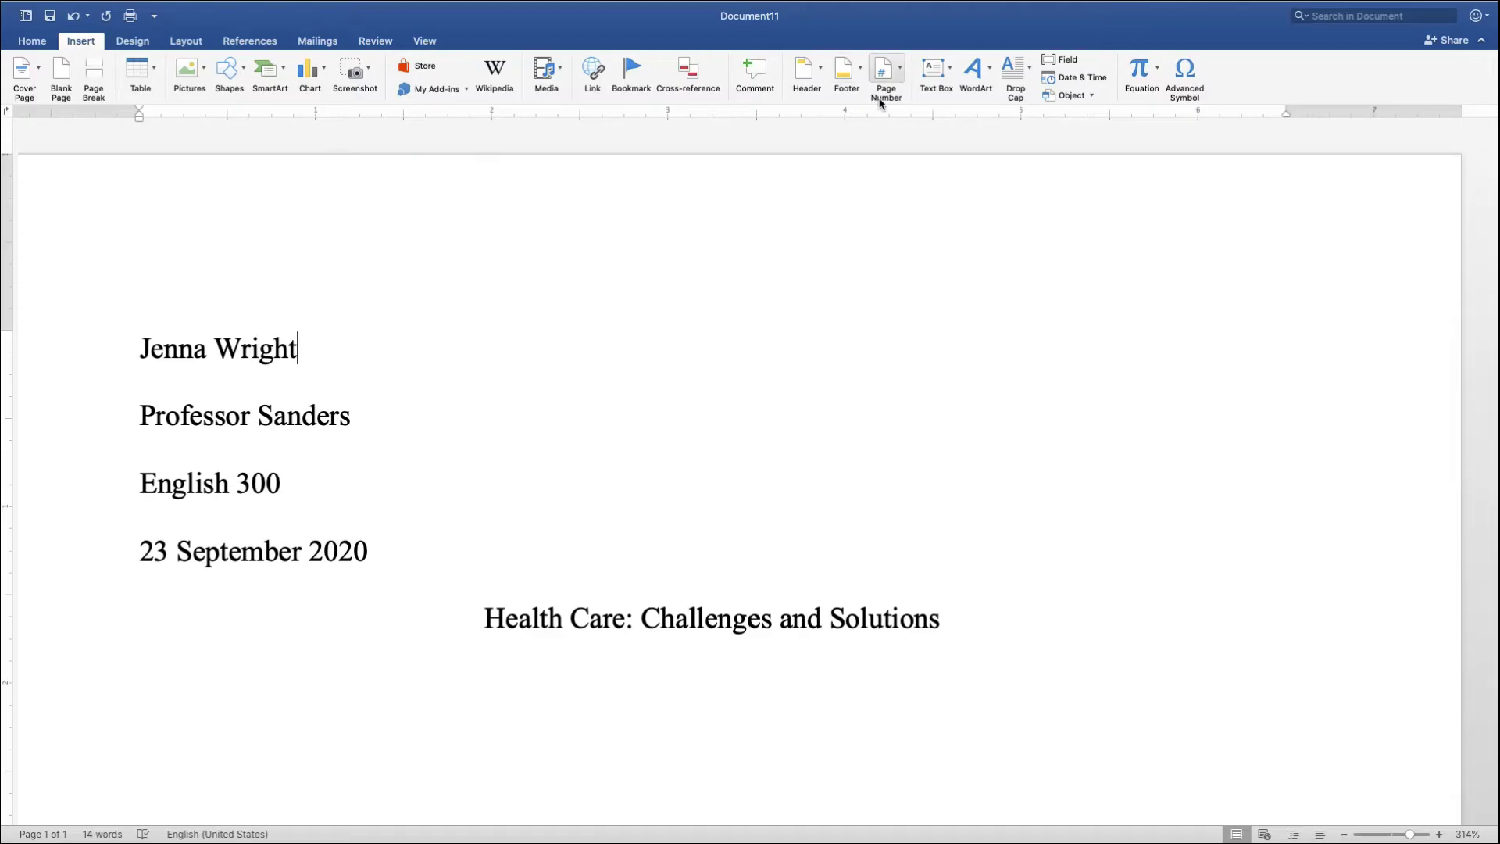
{"action": "left_click", "coordinate": [901, 82]}
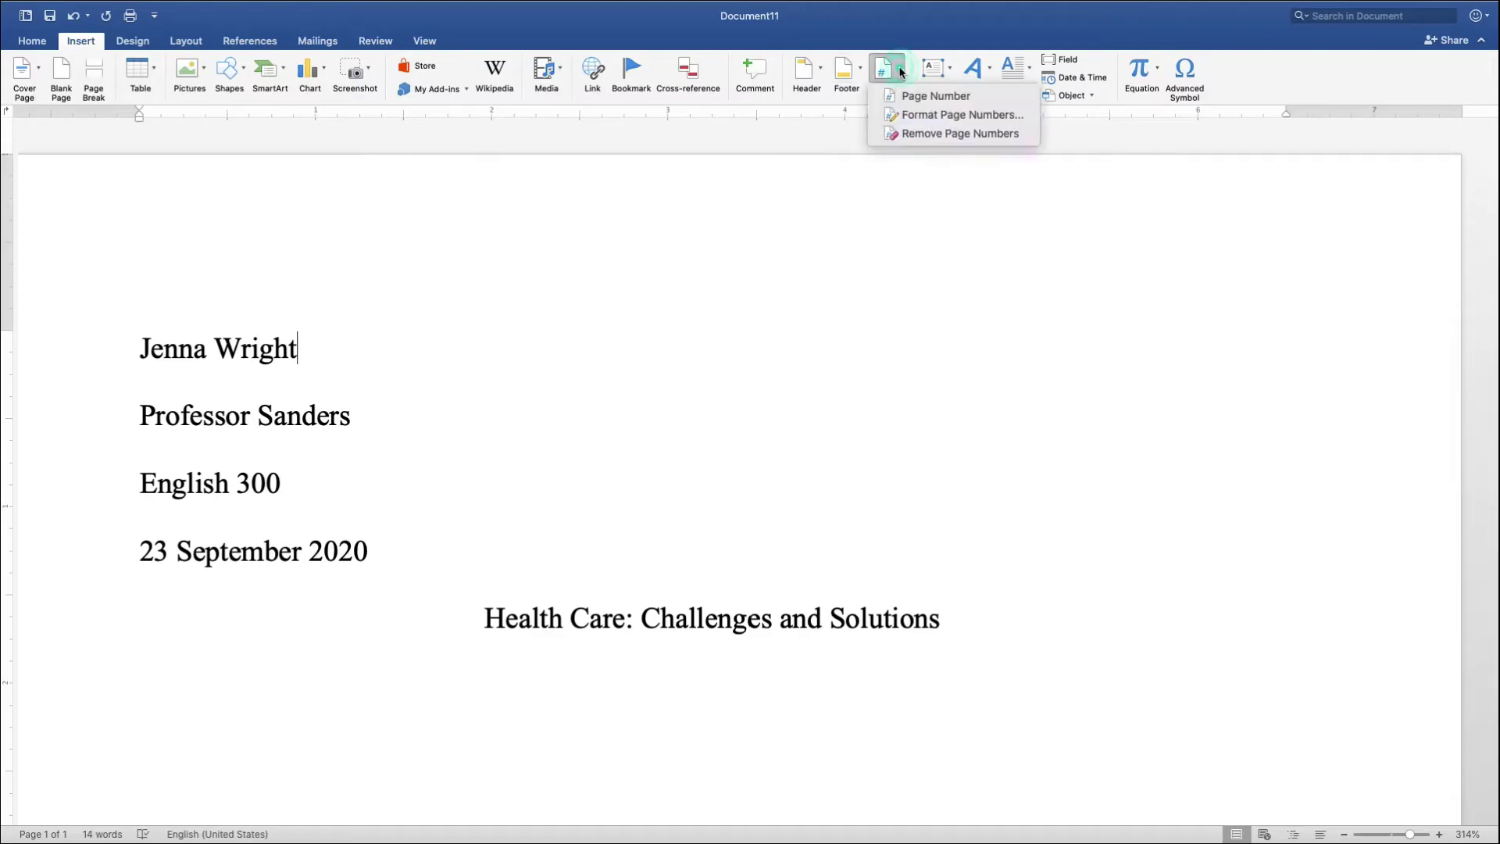
{"action": "left_click", "coordinate": [911, 94]}
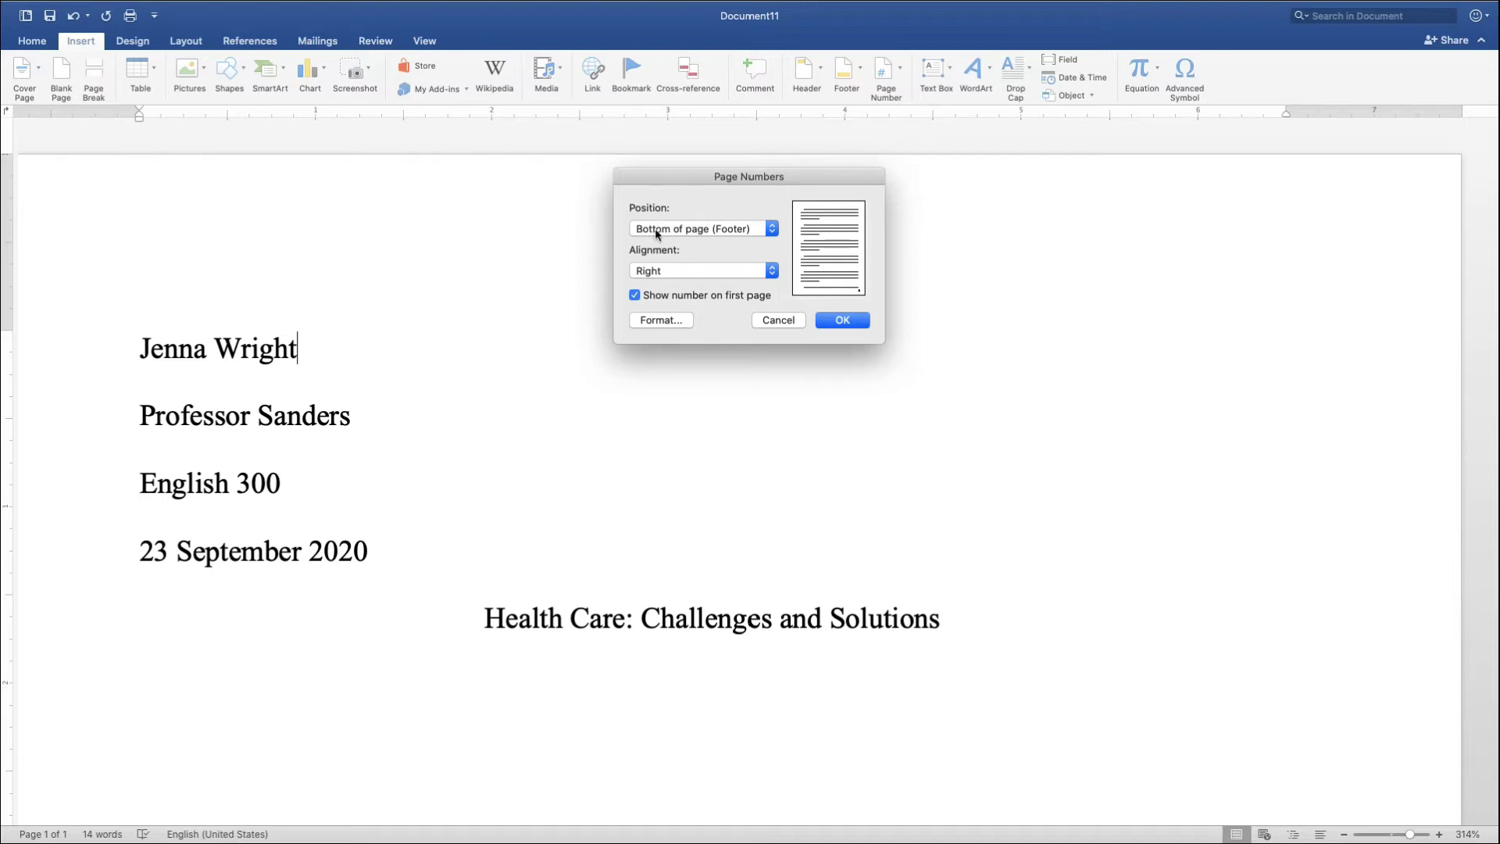
{"action": "left_click", "coordinate": [770, 232]}
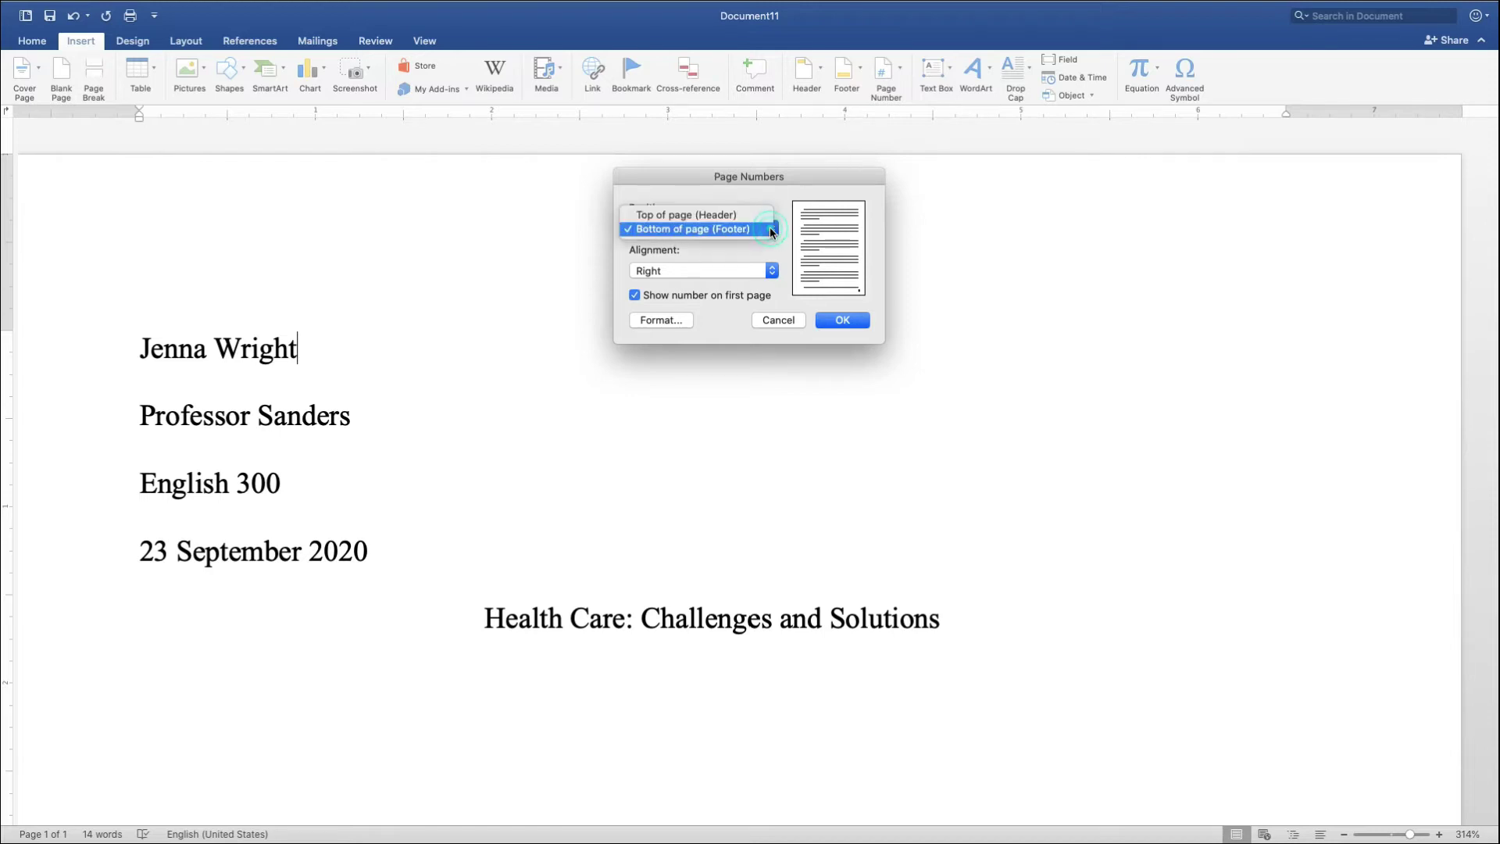
{"action": "left_click", "coordinate": [720, 216]}
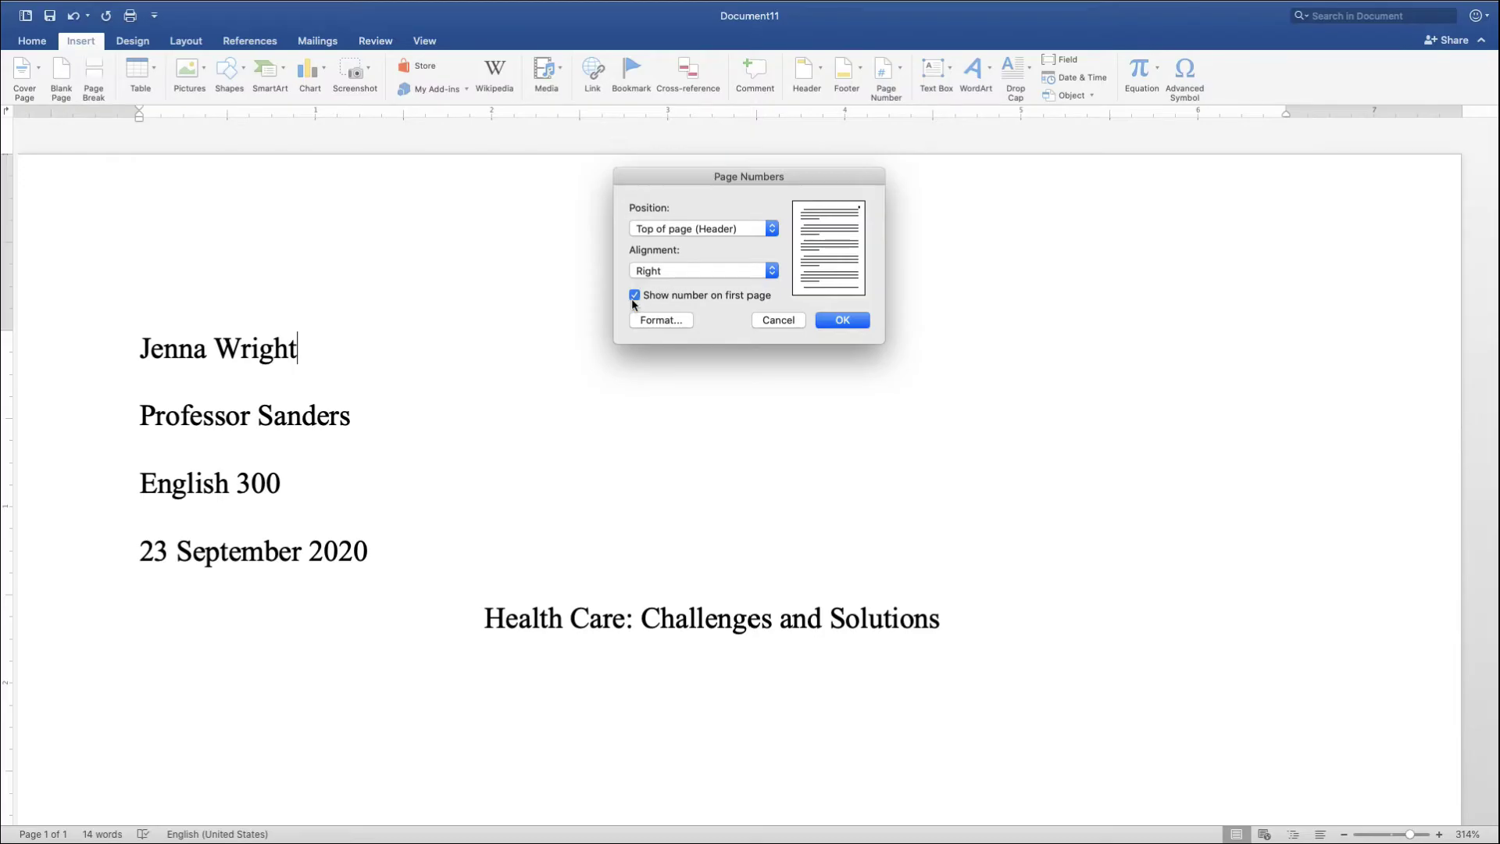
{"action": "left_click", "coordinate": [842, 319]}
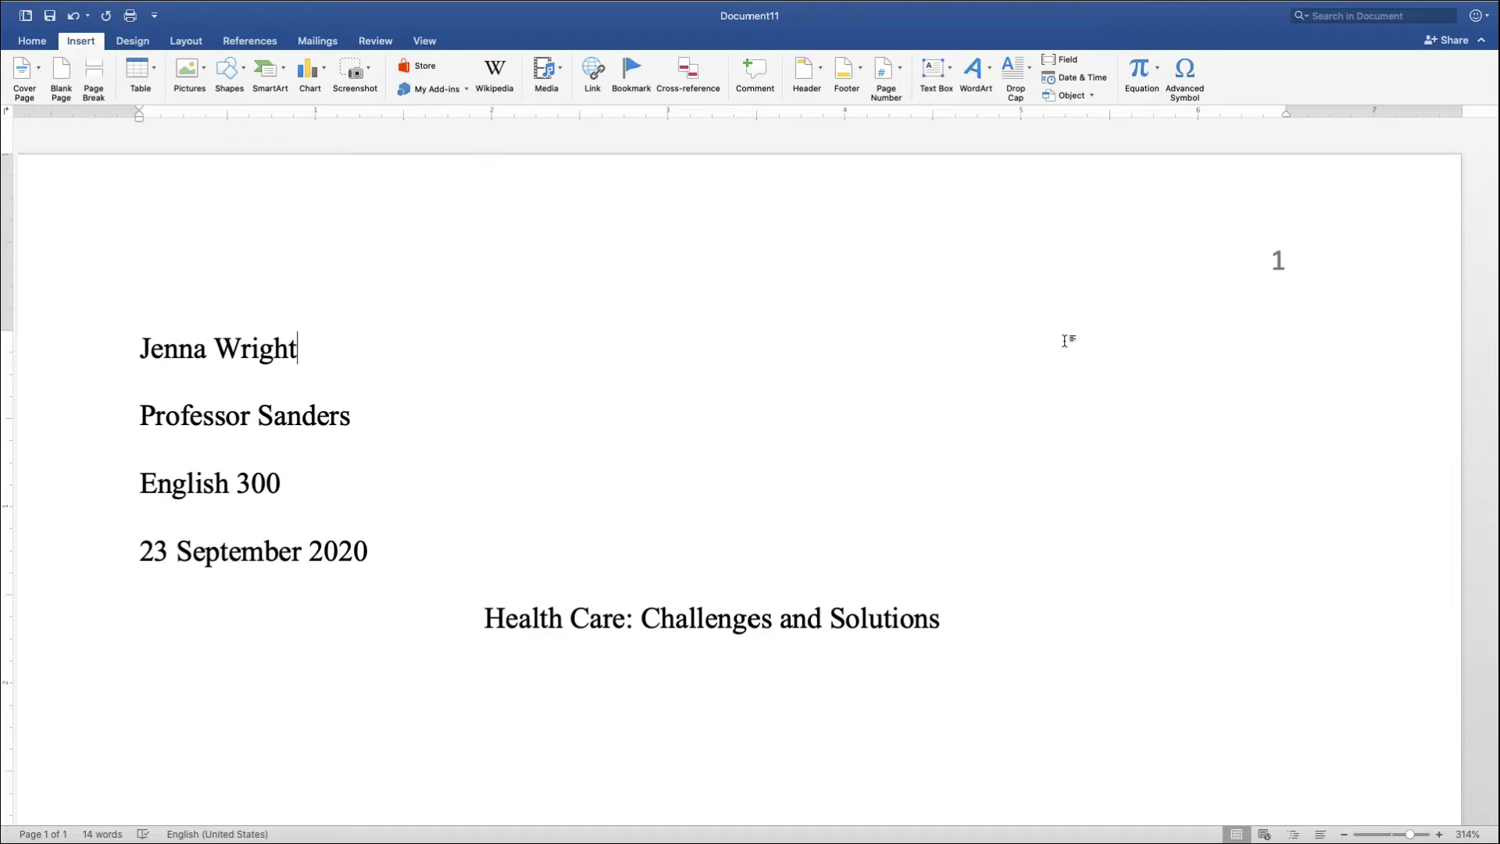
- Type the author's surname in the header just before the page number
{"action": "double_click", "coordinate": [1277, 260]}
{"action": "left_click", "coordinate": [1274, 260]}
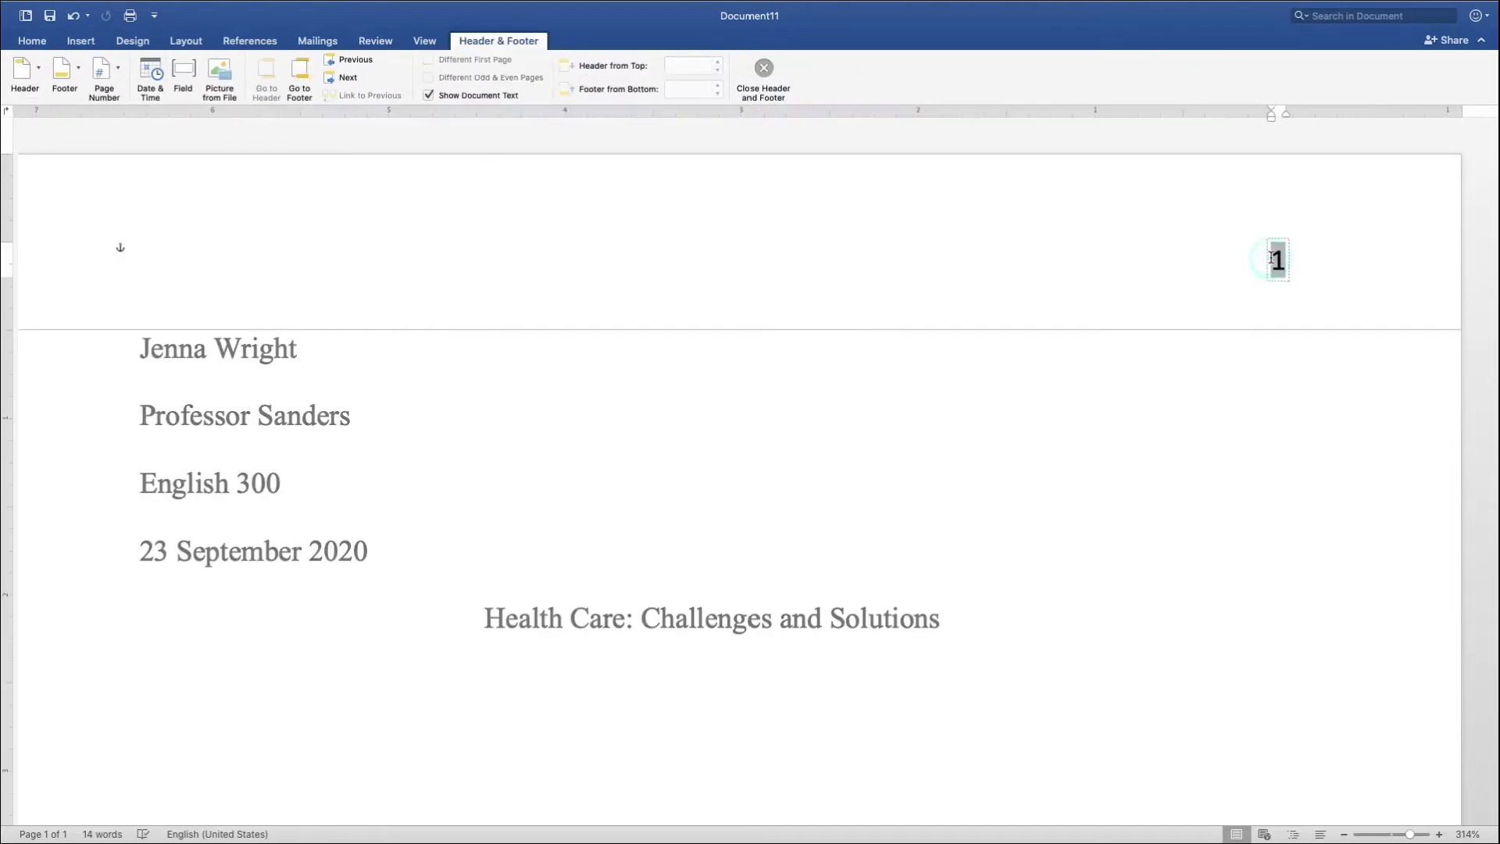
{"action": "left_click", "coordinate": [1271, 258]}
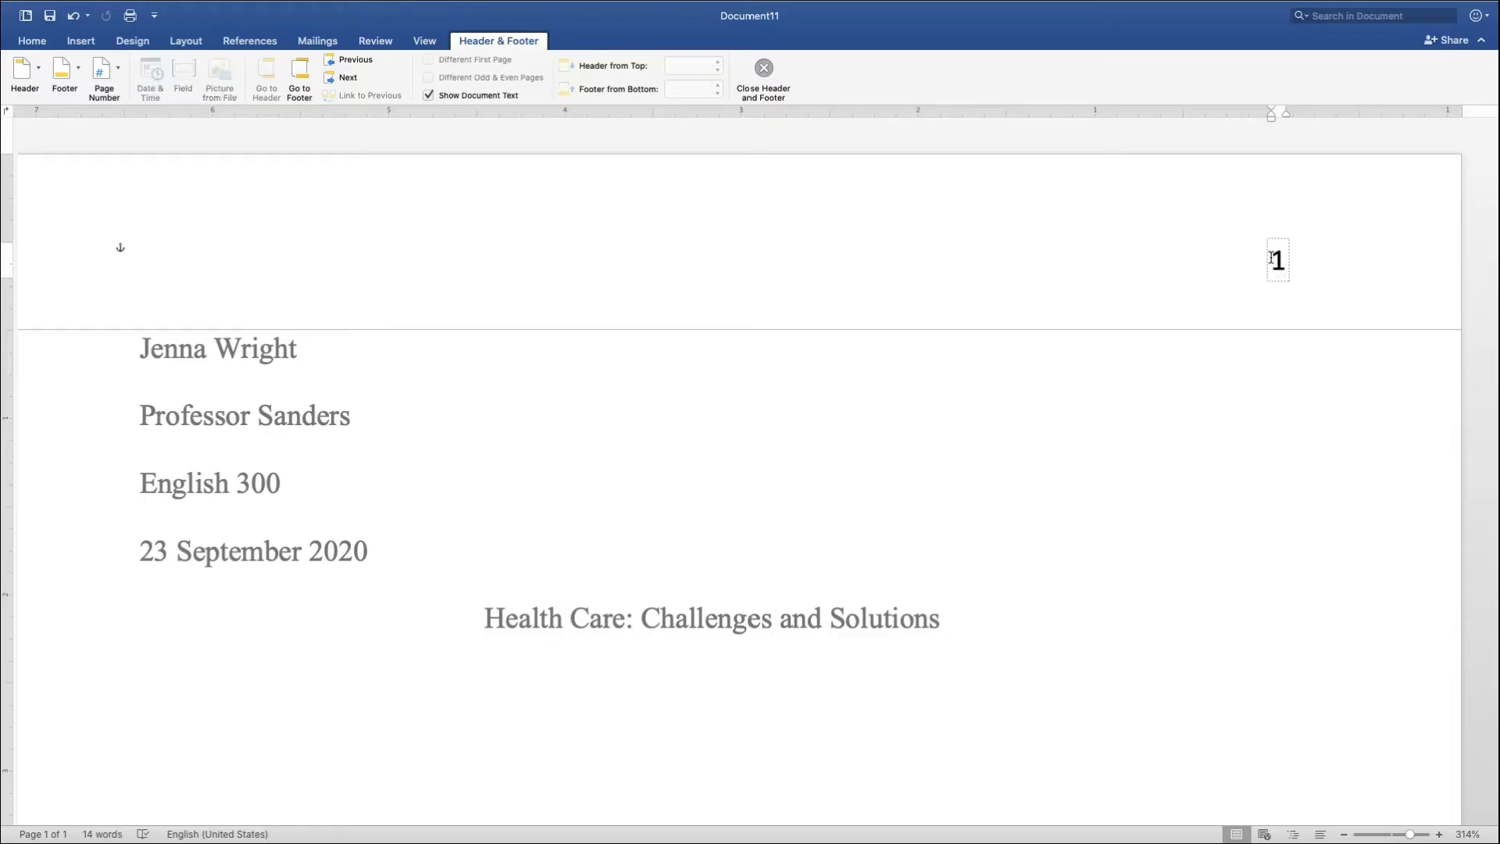
{"action": "type", "text": "Wright"}
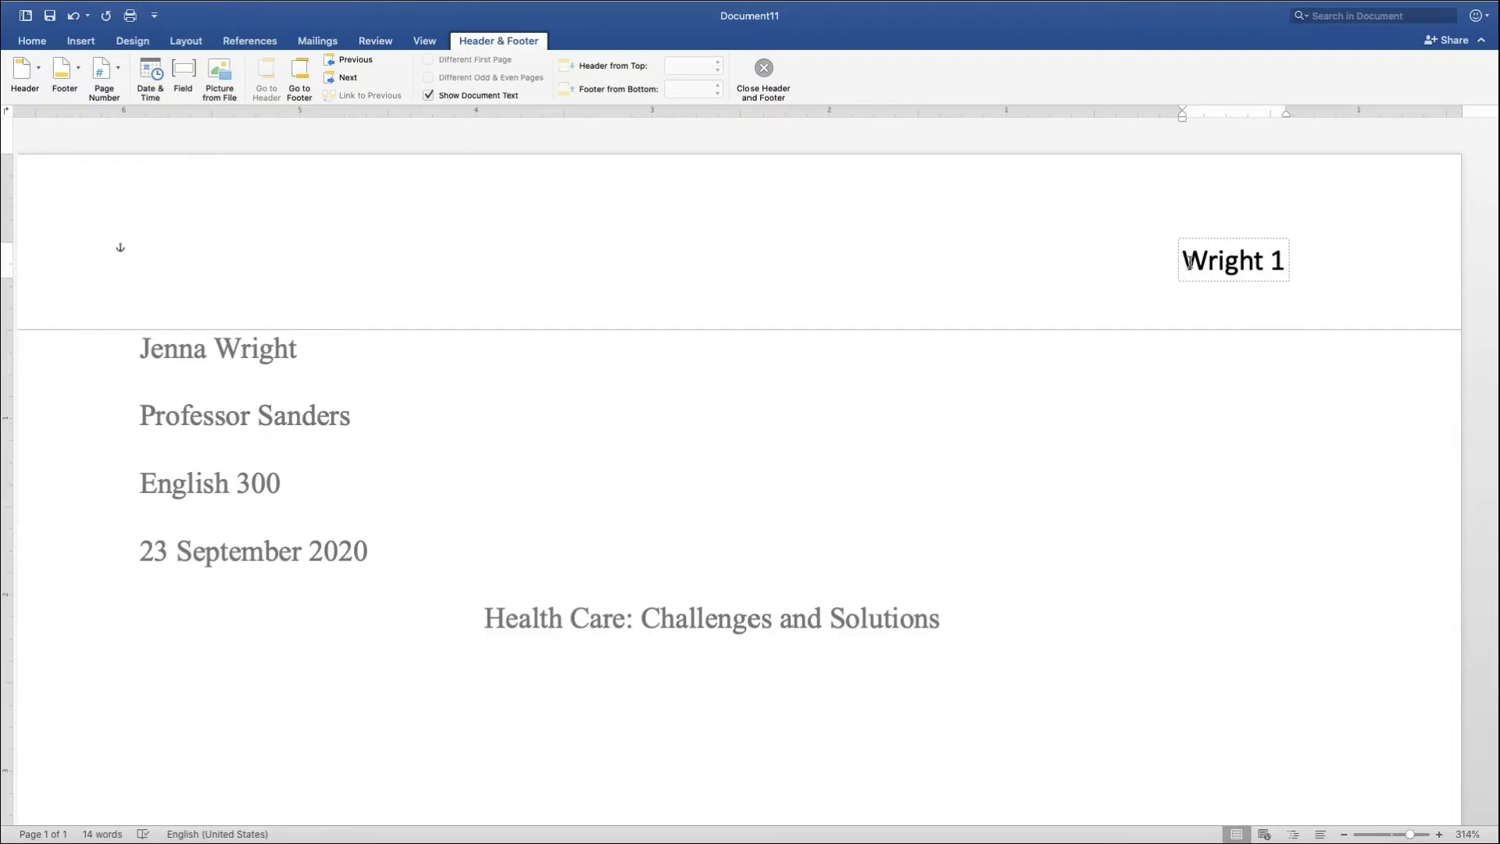
- Set the whole header line to Times New Roman and return to the body
{"action": "left_click_drag", "start_coordinate": [1188, 261], "coordinate": [1280, 262]}
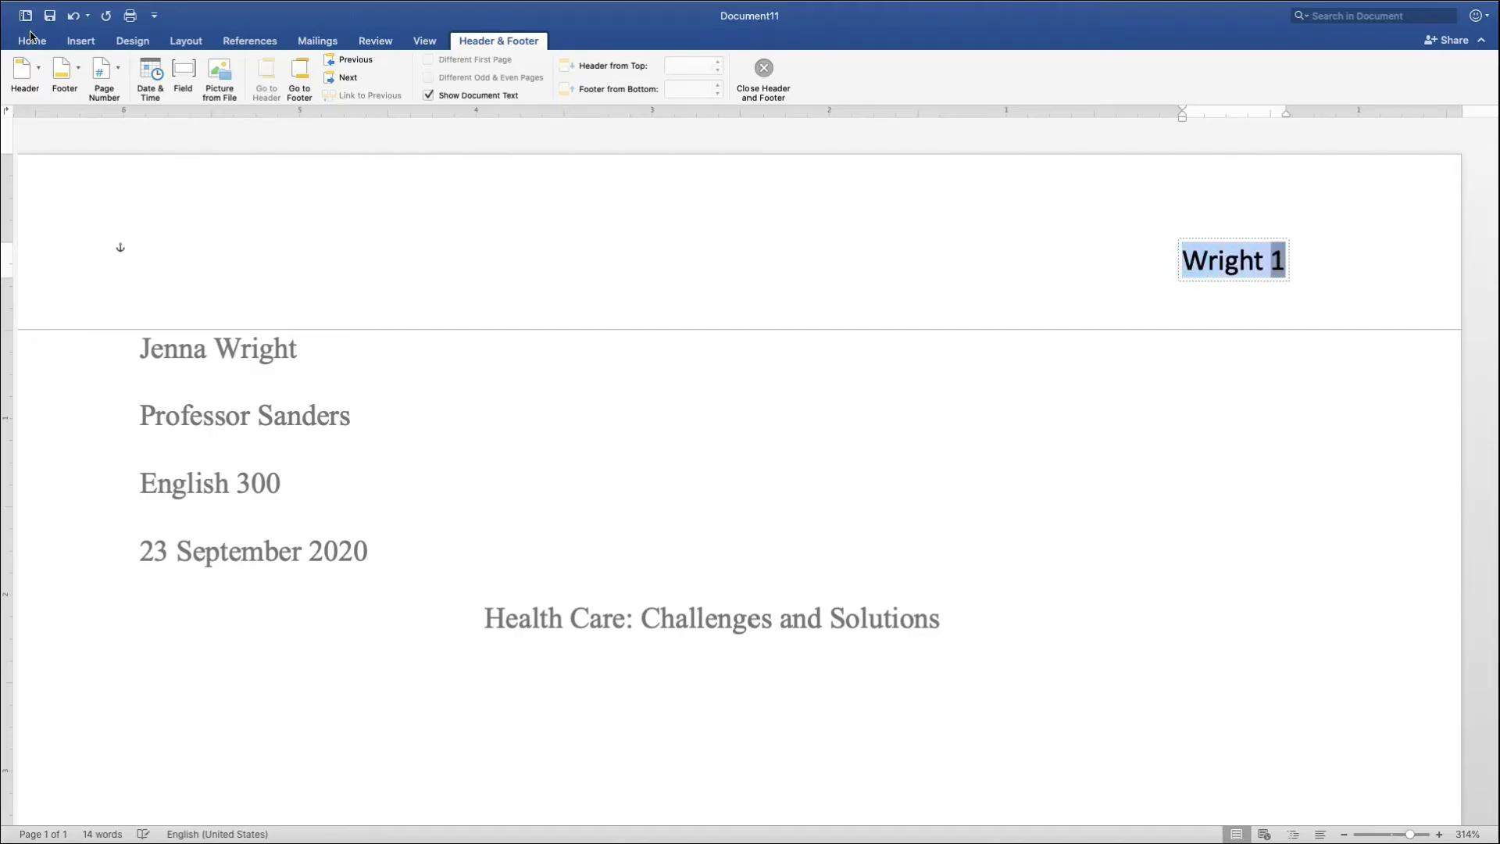
{"action": "left_click", "coordinate": [33, 42]}
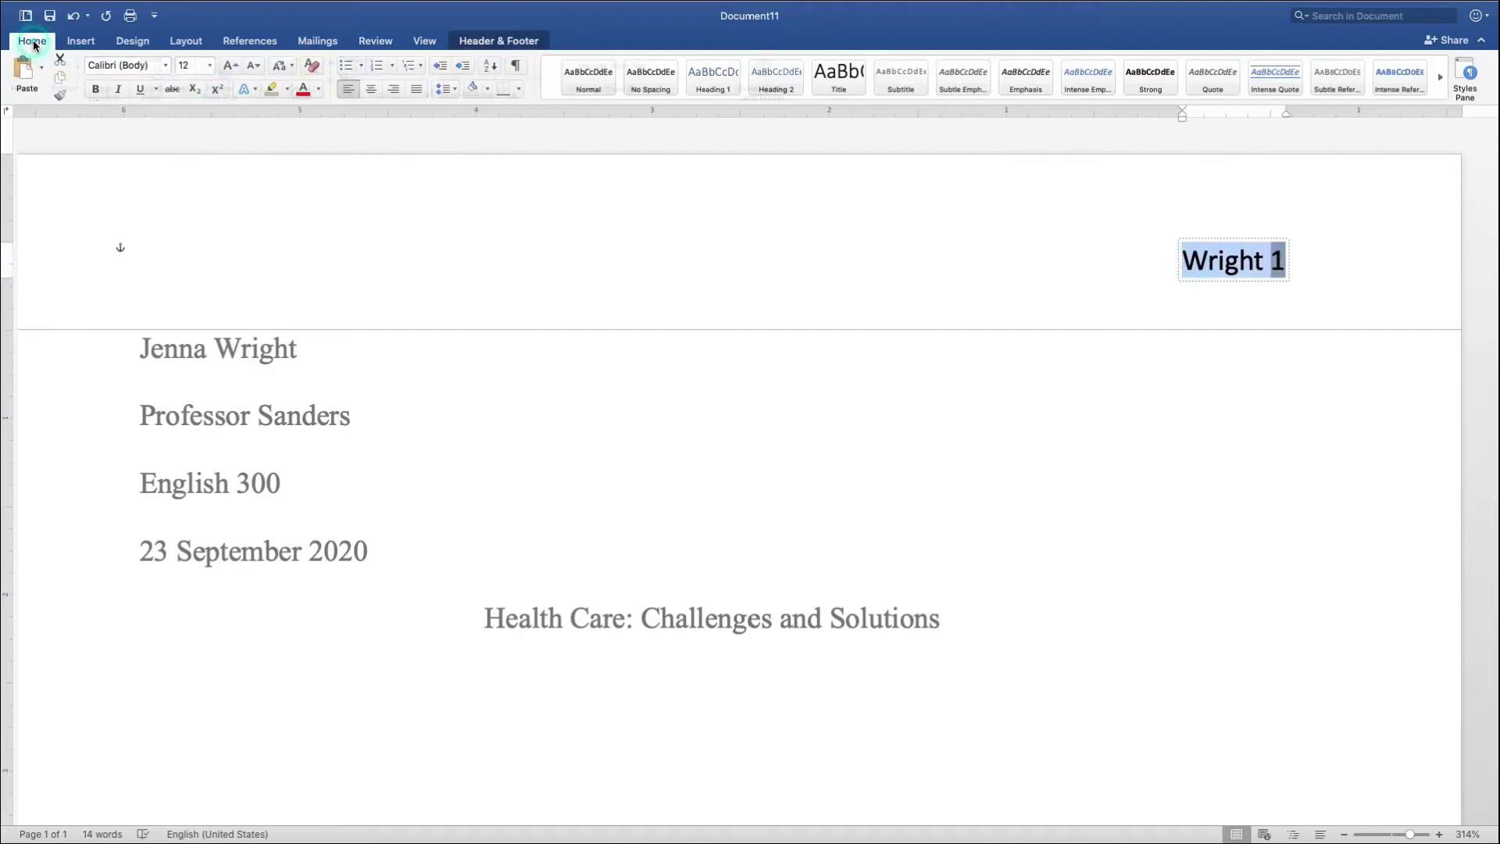
{"action": "left_click", "coordinate": [164, 69]}
{"action": "left_click", "coordinate": [190, 185]}
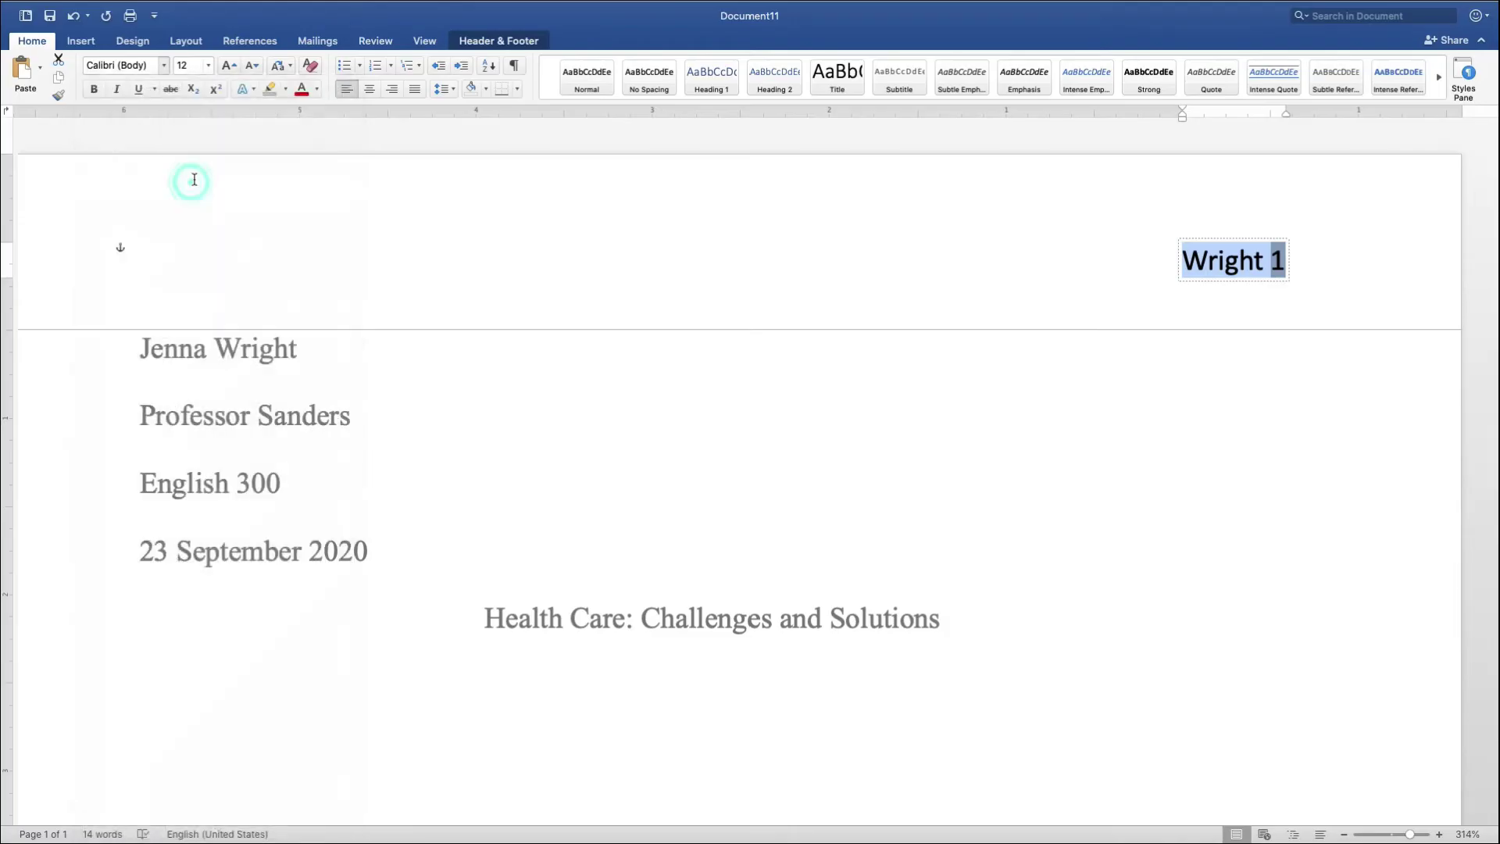
{"action": "double_click", "coordinate": [541, 703]}
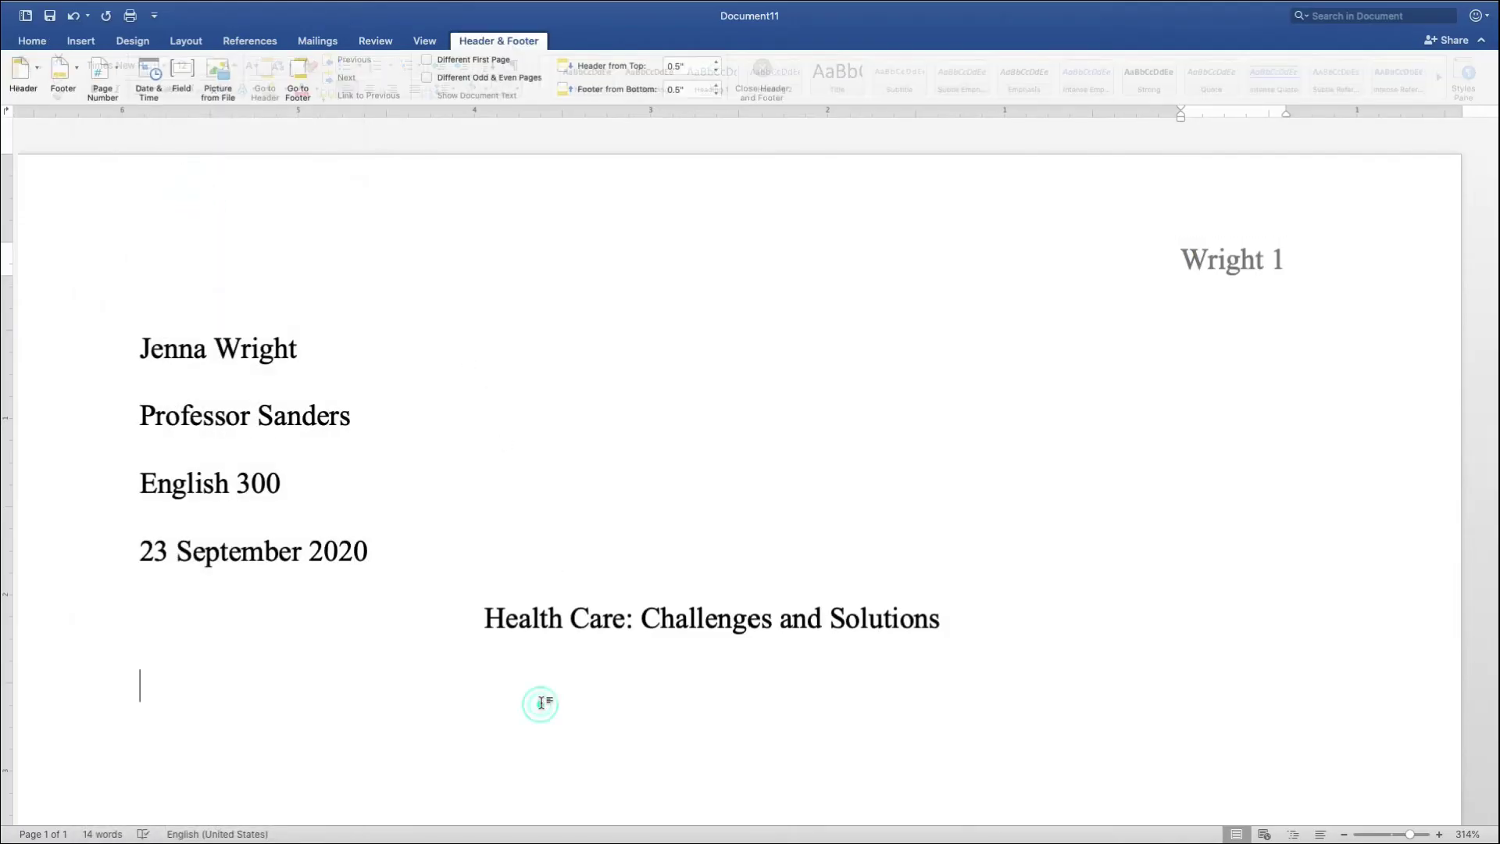
- Below the title, start an indented paragraph: 'Early one morning, the sound of the phone ringing woke me up.'
{"action": "left_click", "coordinate": [954, 620]}
{"action": "key", "text": "Down"}
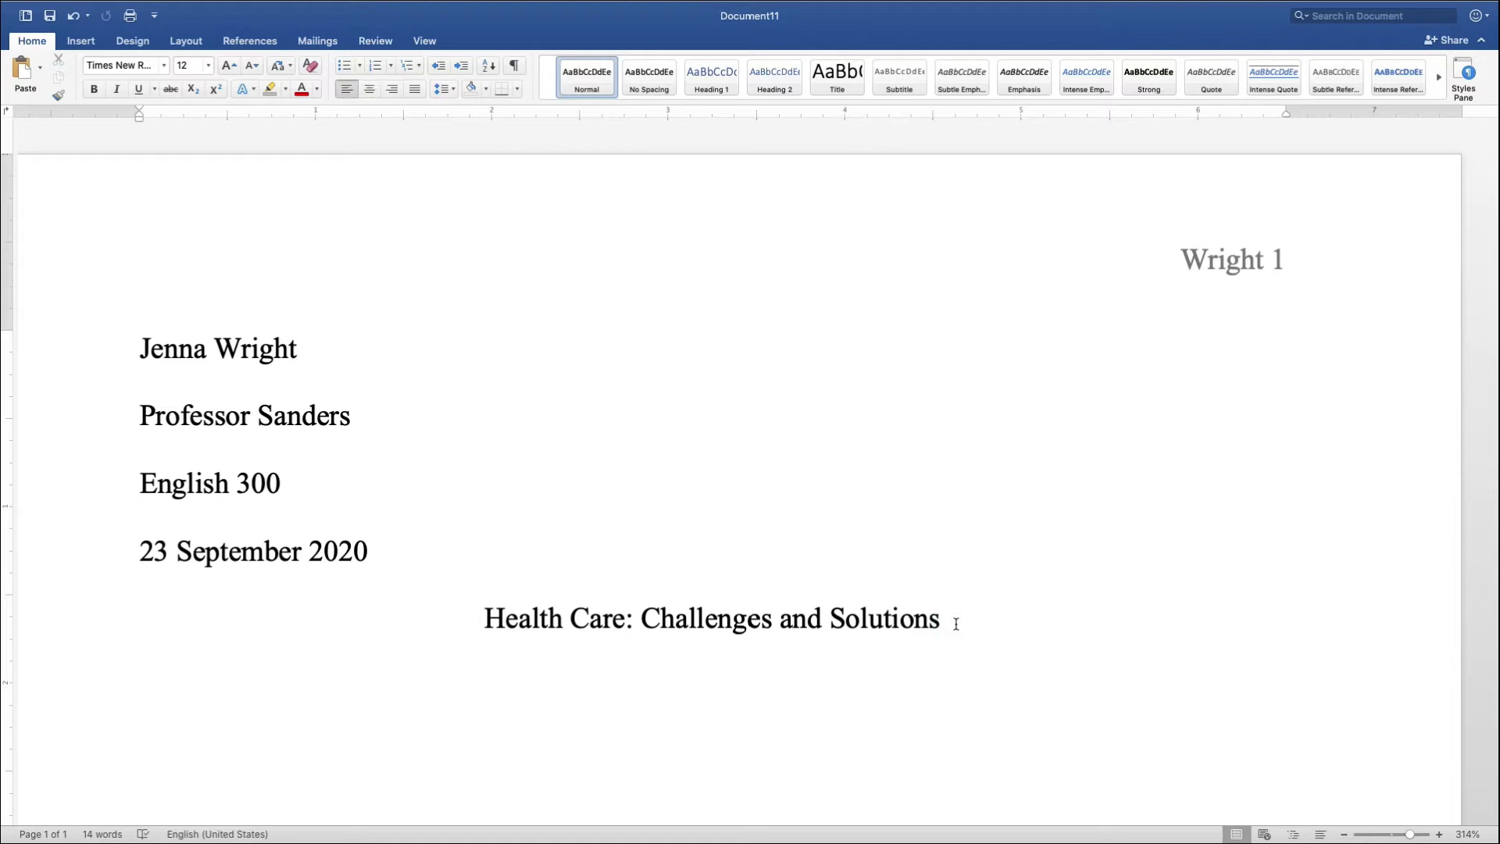
{"action": "key", "text": "Tab"}
{"action": "type", "text": "Early one morning, "}
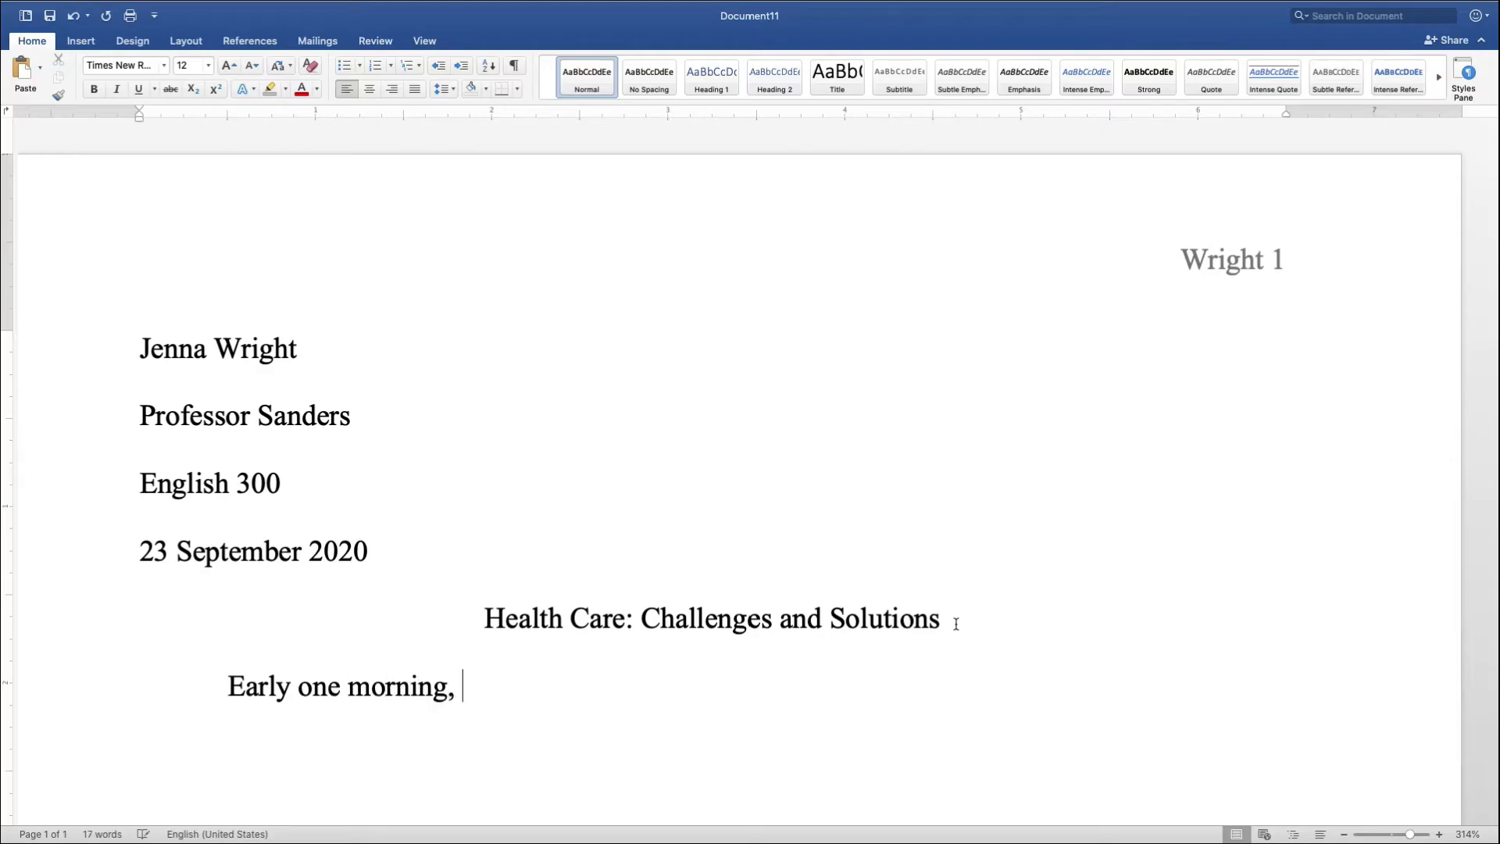
{"action": "type", "text": "the sound of th"}
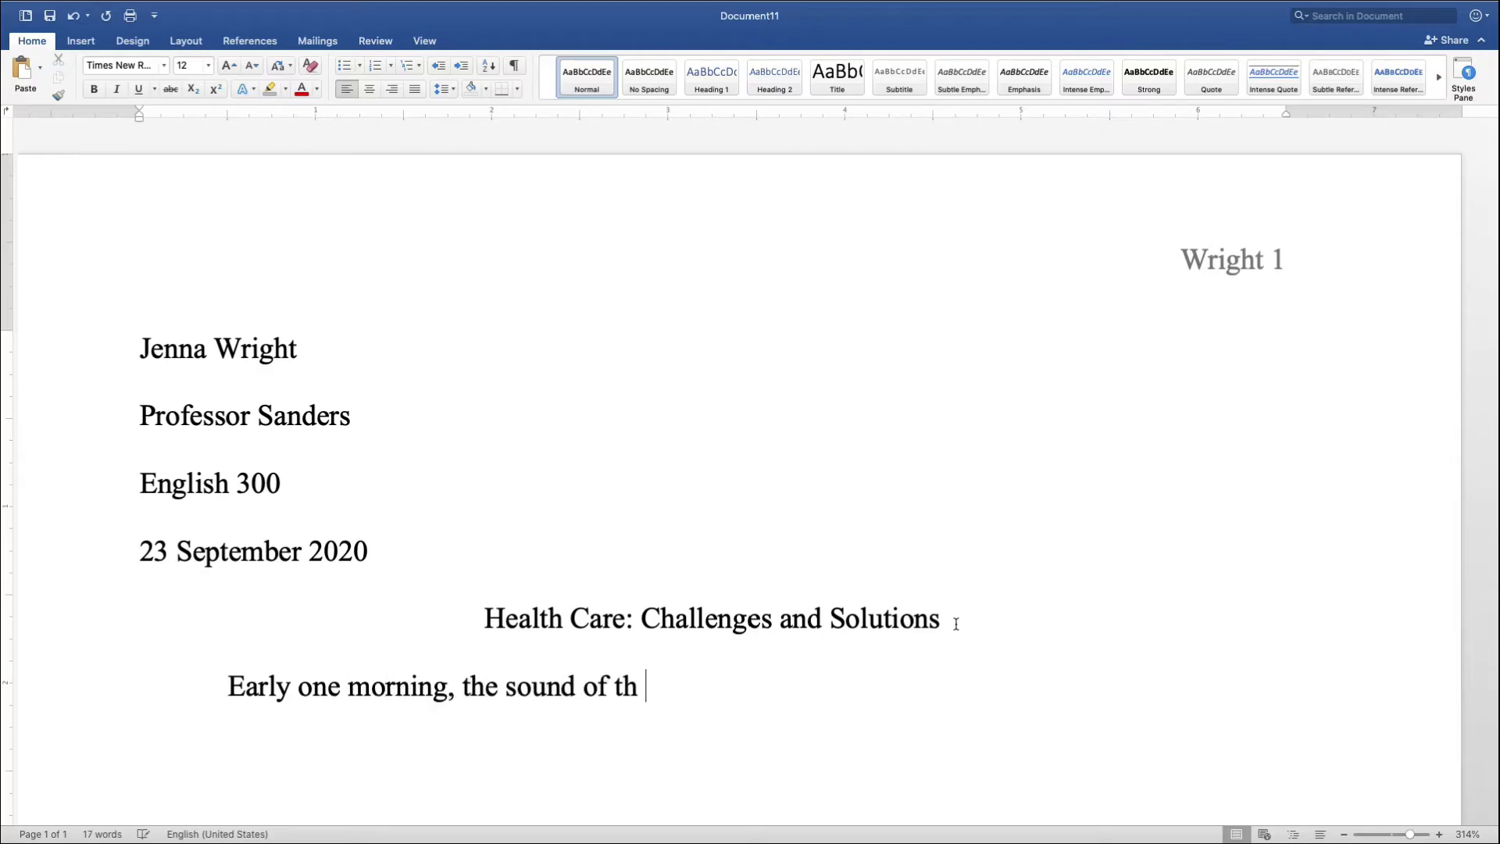
{"action": "key", "text": "BackSpace"}
{"action": "type", "text": "e phone ri"}
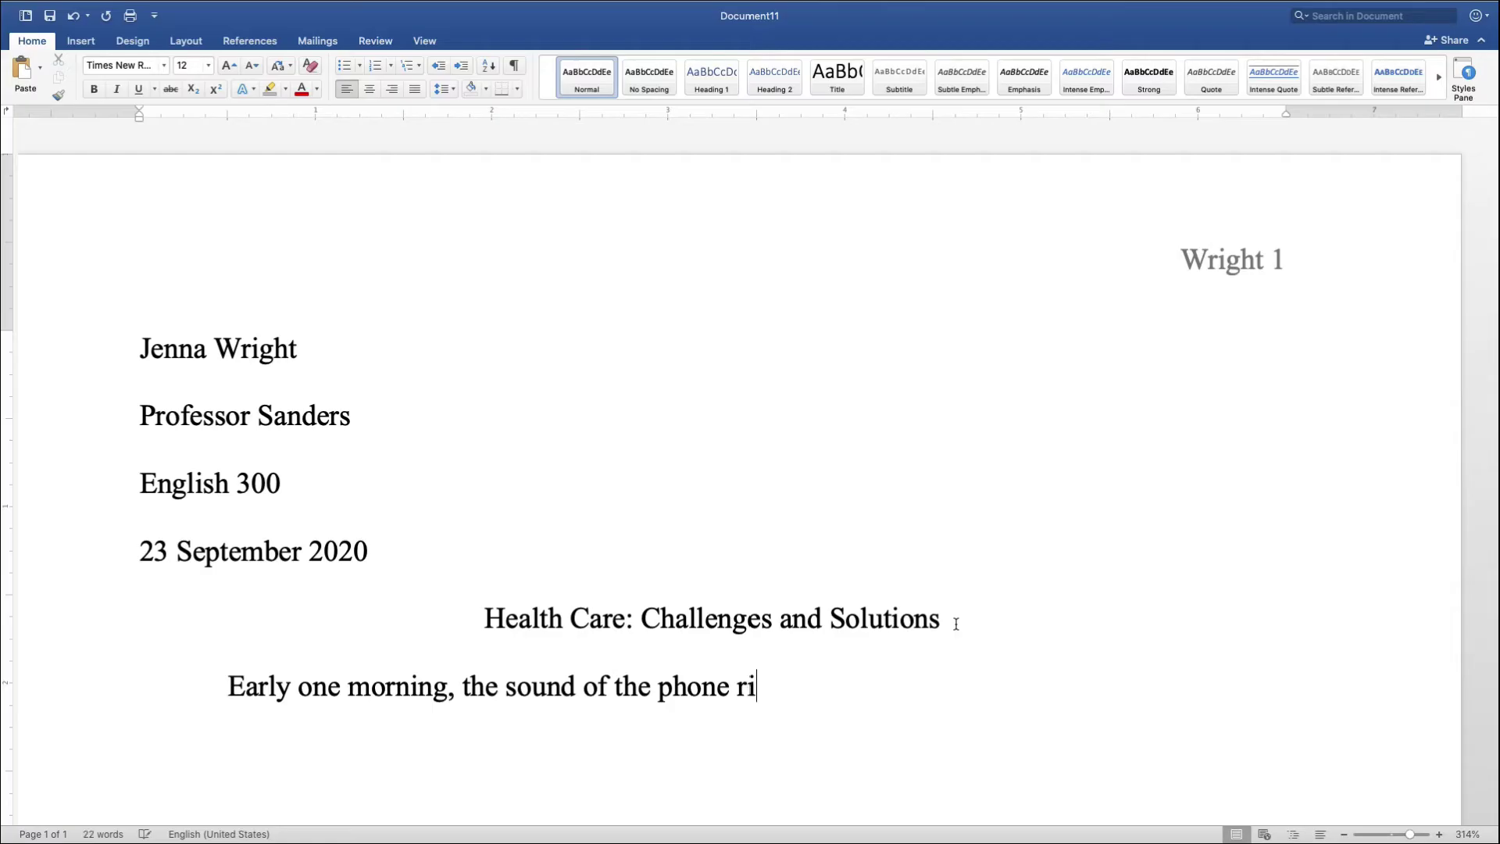
{"action": "type", "text": "nging wok"}
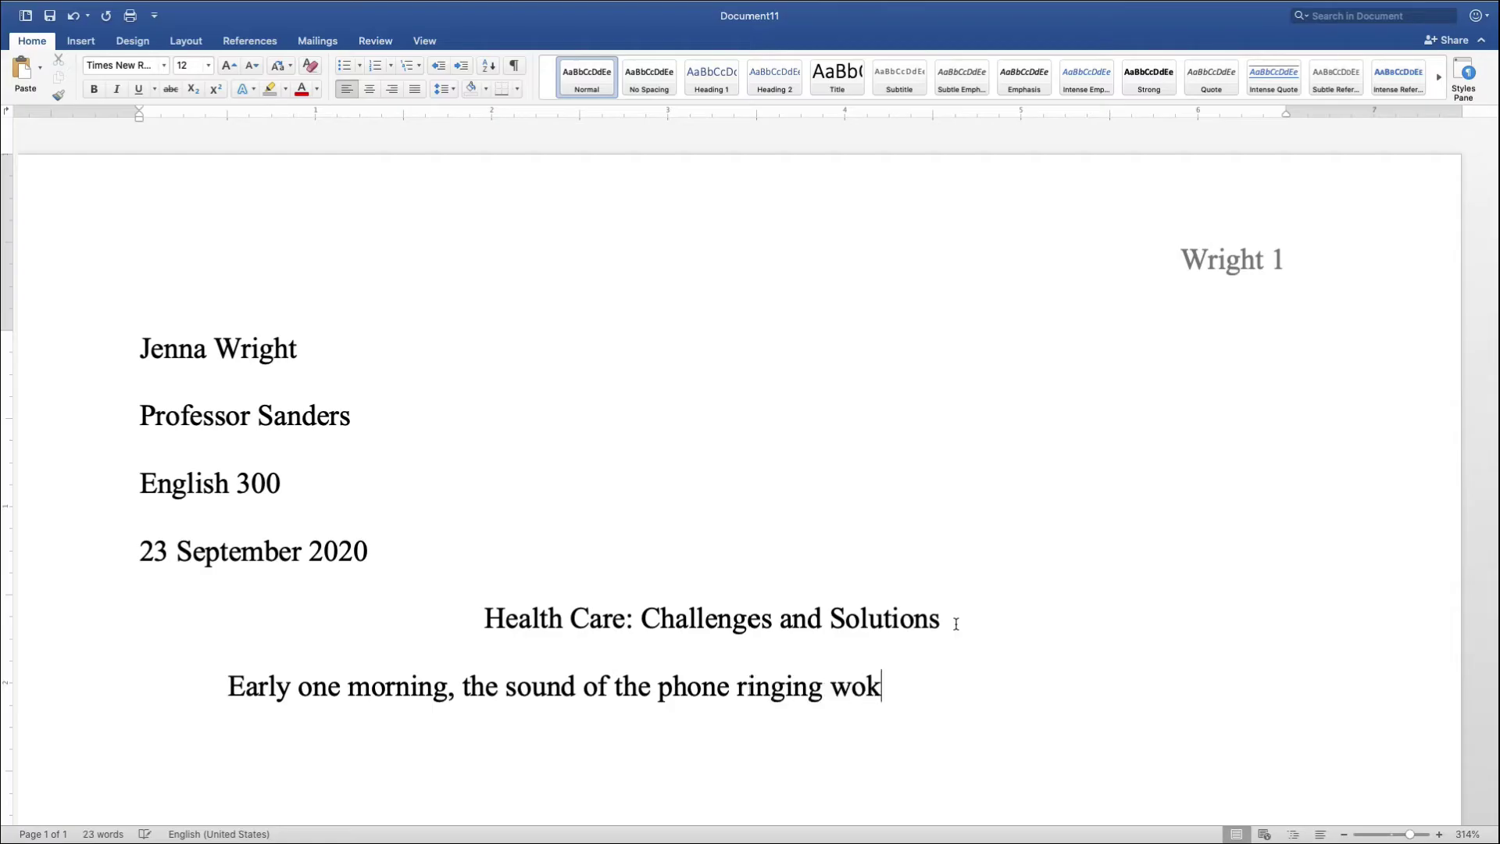
{"action": "type", "text": "e me up. It"}
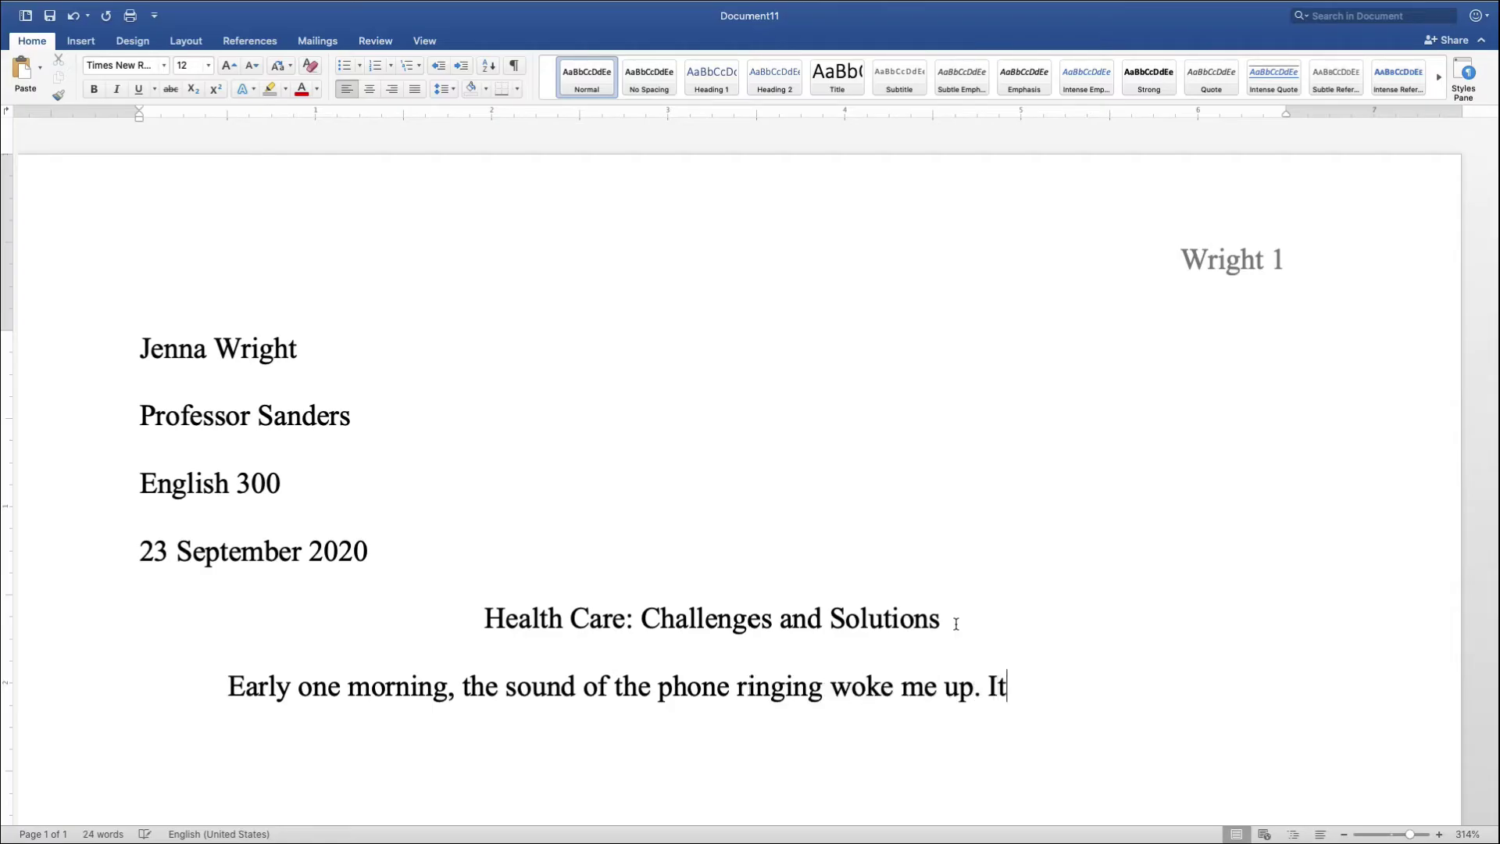
{"action": "type", "text": " was my gran"}
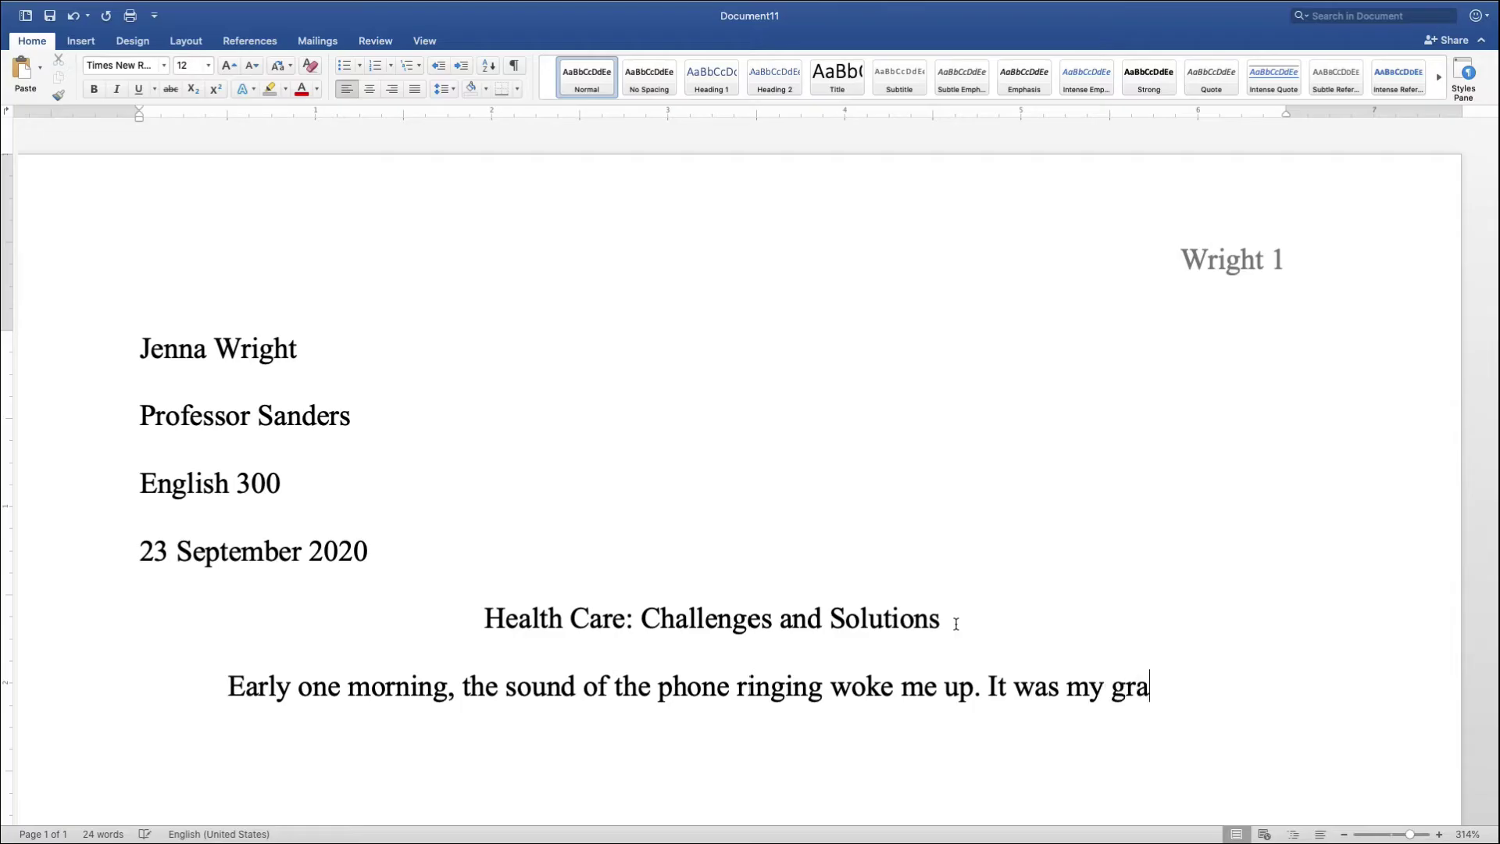
{"action": "type", "text": "dmother calling f"}
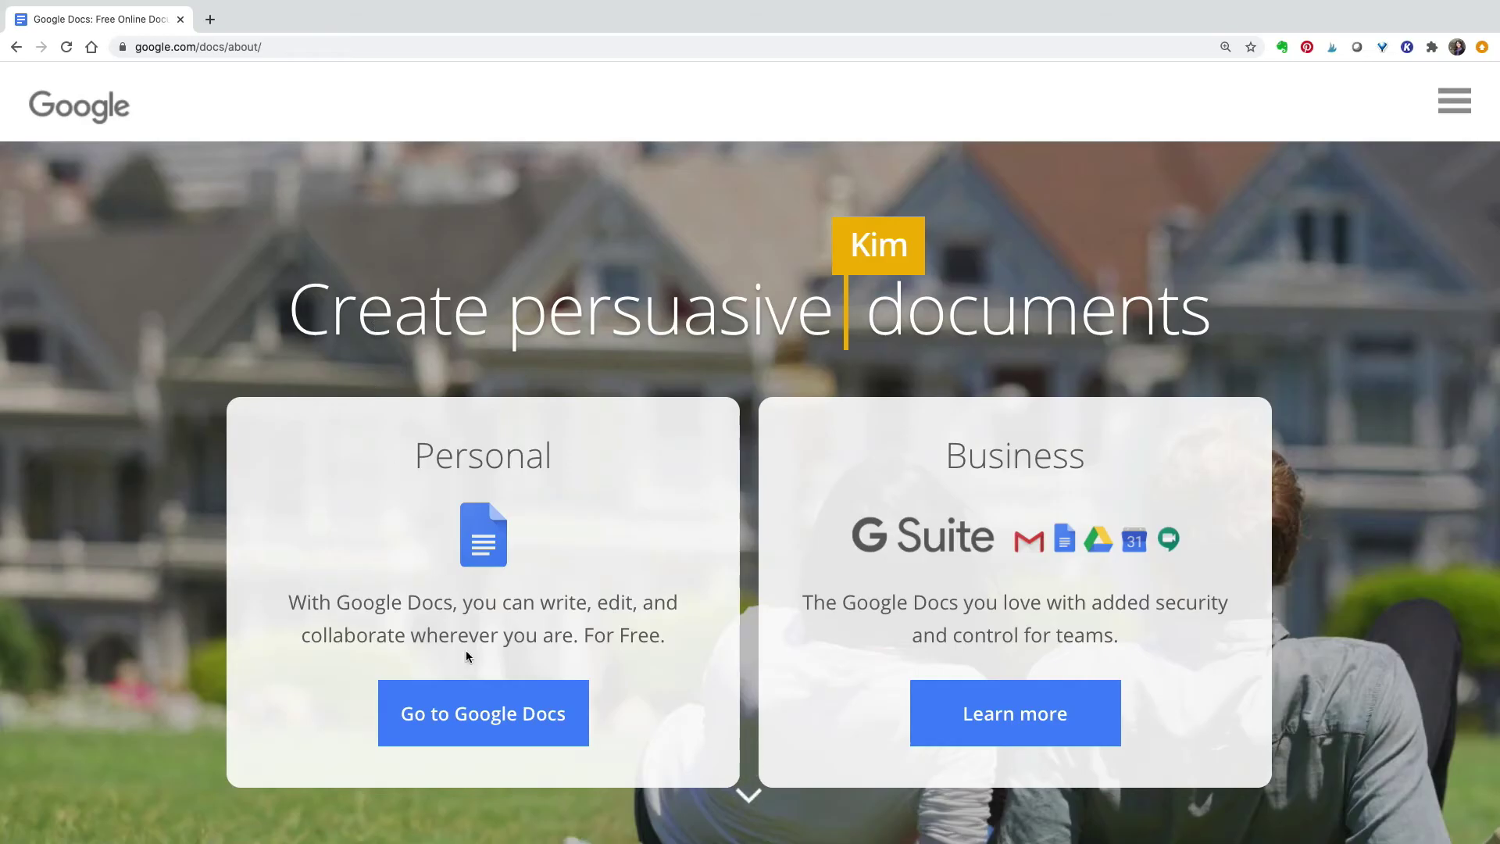
- Create a blank document with Times New Roman font, size 12, and double line spacing
{"action": "left_click", "coordinate": [490, 703]}
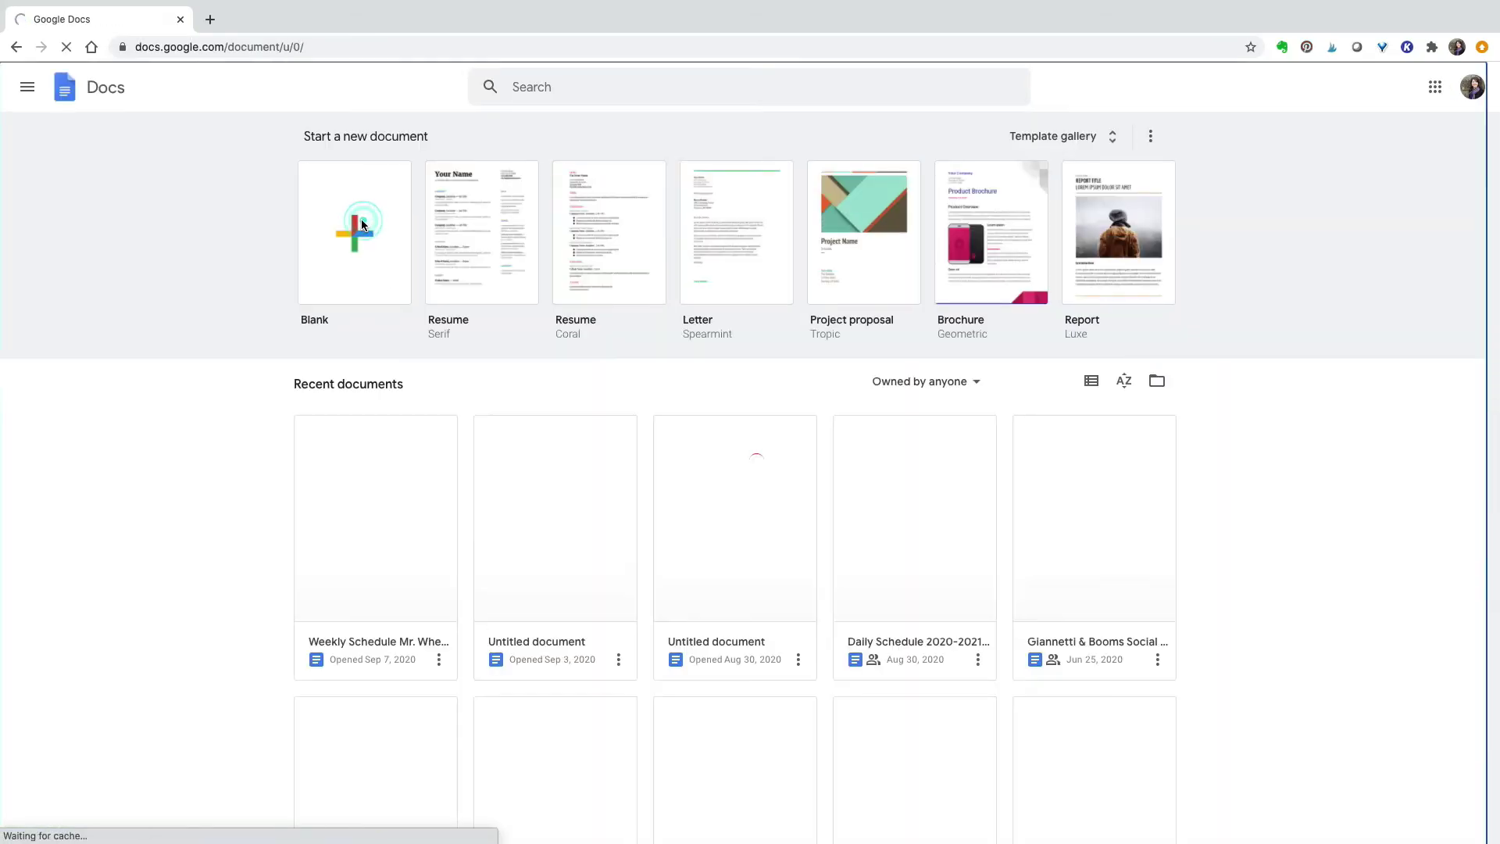
{"action": "left_click", "coordinate": [361, 225]}
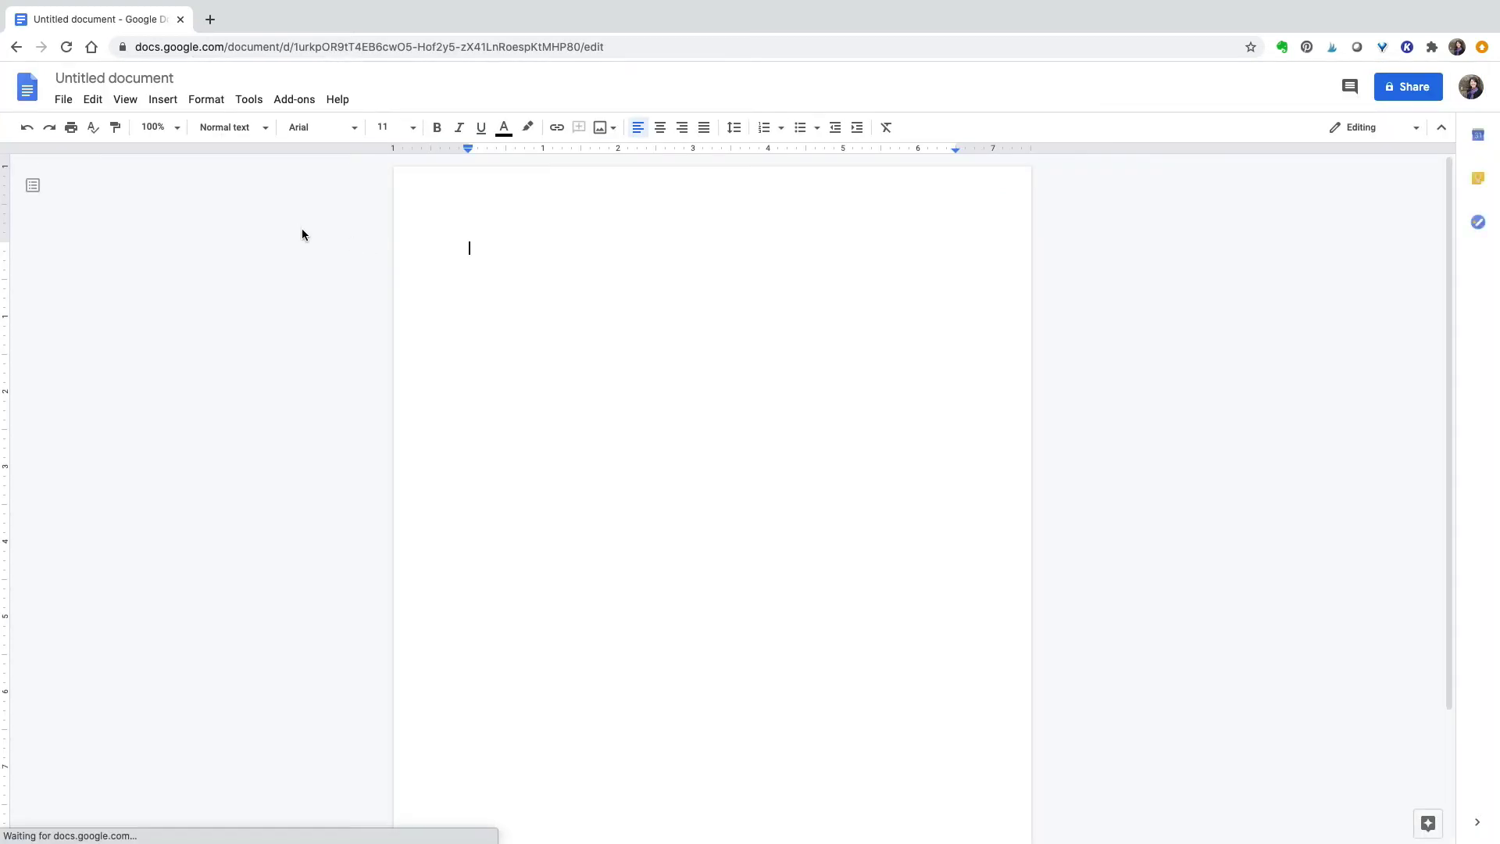
{"action": "left_click", "coordinate": [356, 128]}
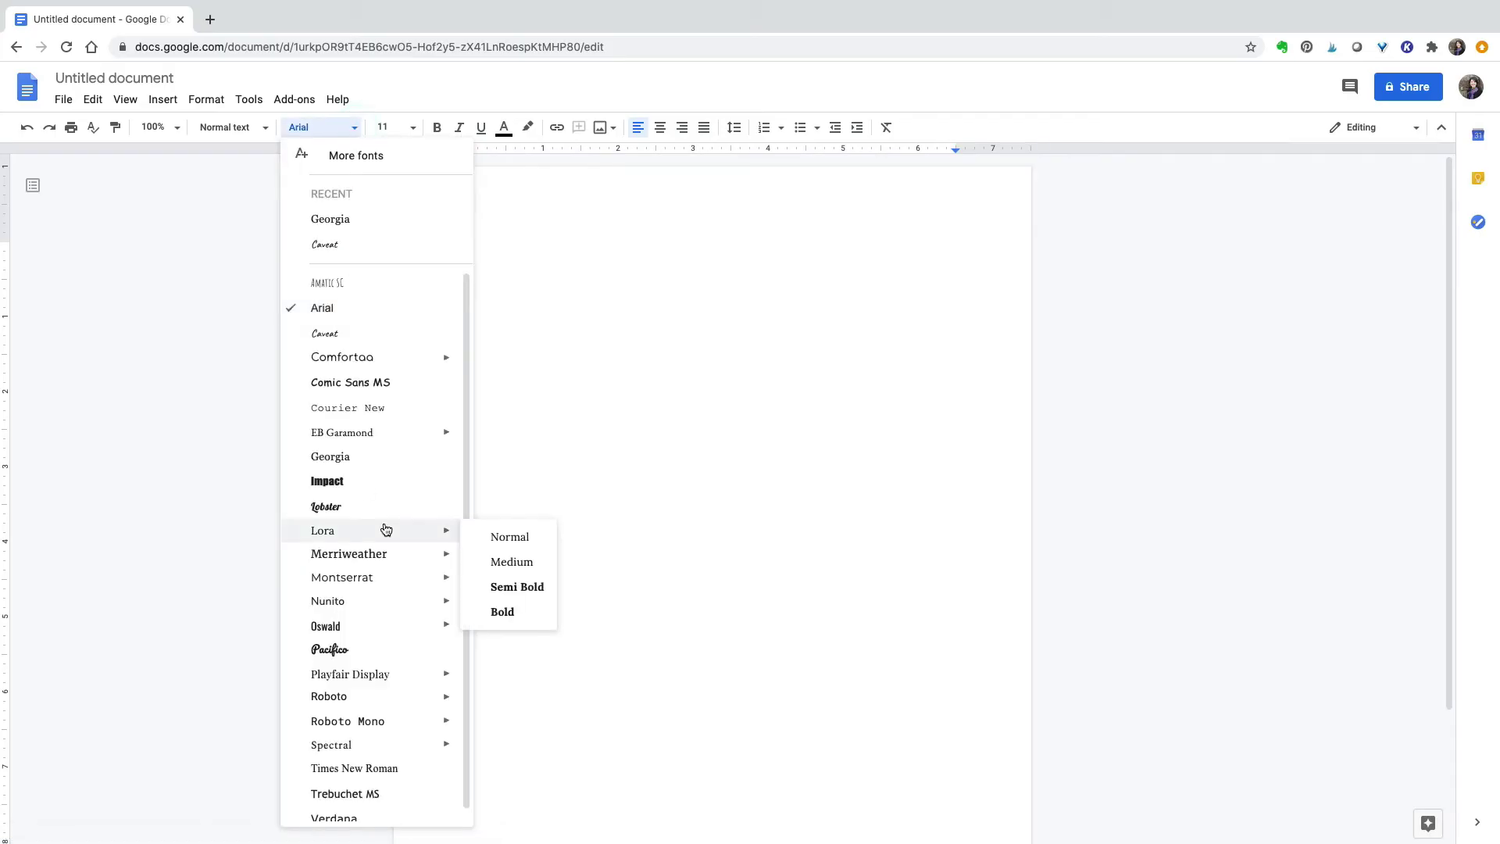
{"action": "scroll", "coordinate": [385, 524], "scroll_direction": "down", "scroll_amount": 1}
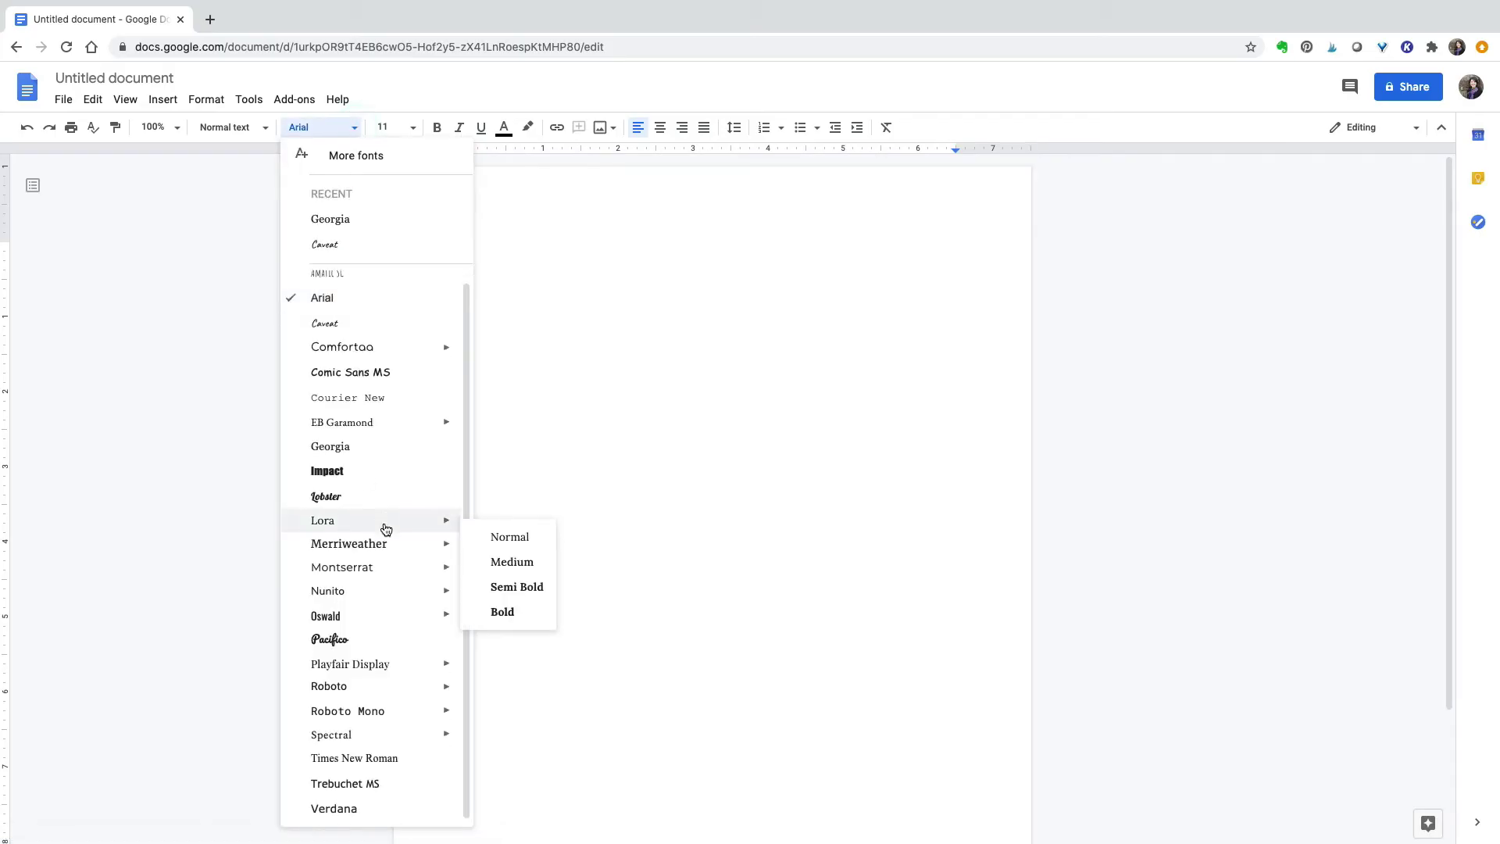
{"action": "left_click", "coordinate": [386, 767]}
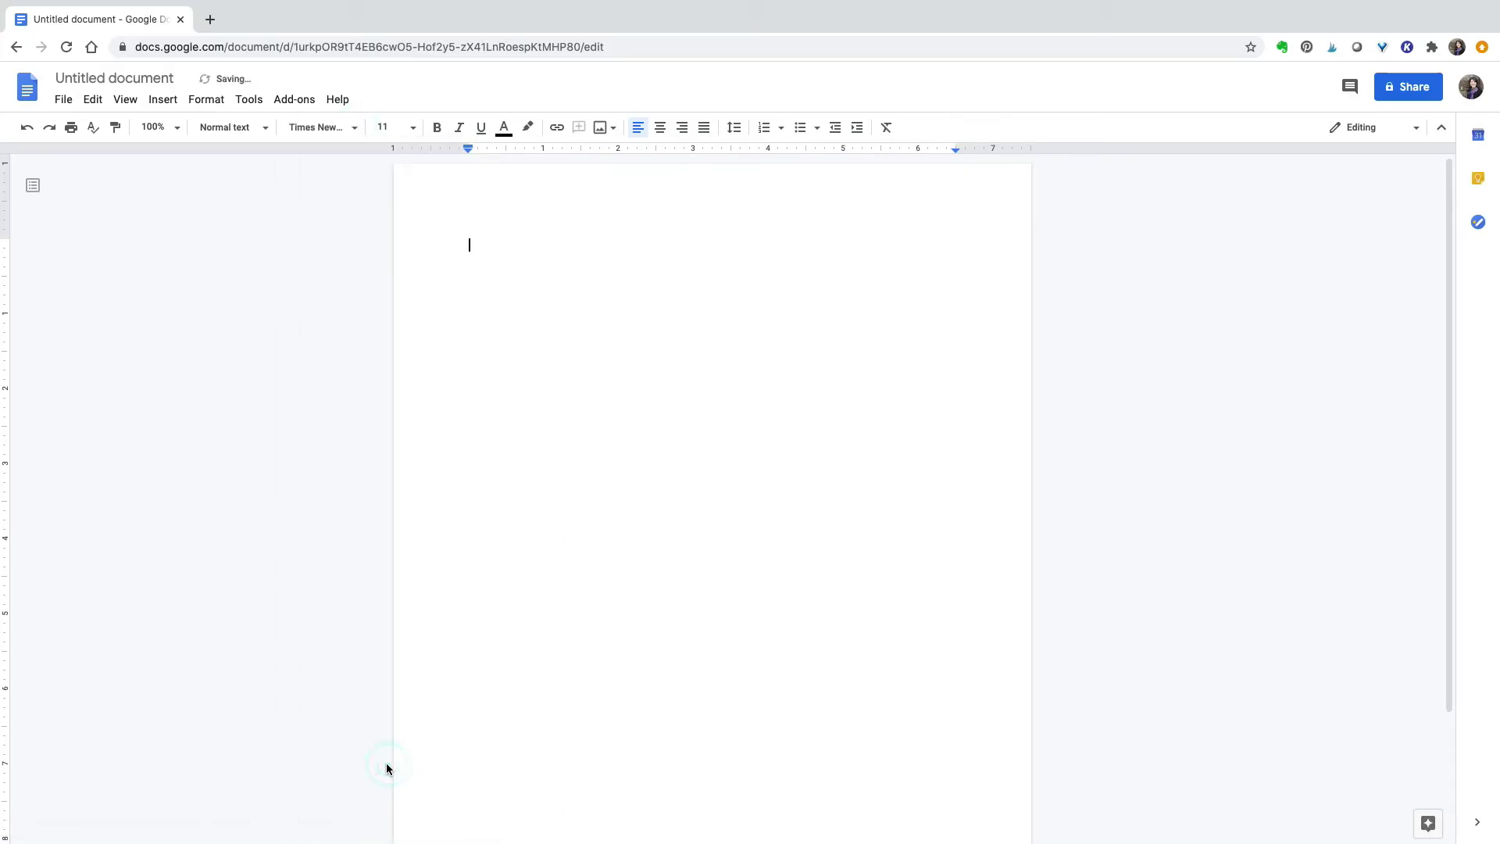
{"action": "left_click", "coordinate": [412, 128]}
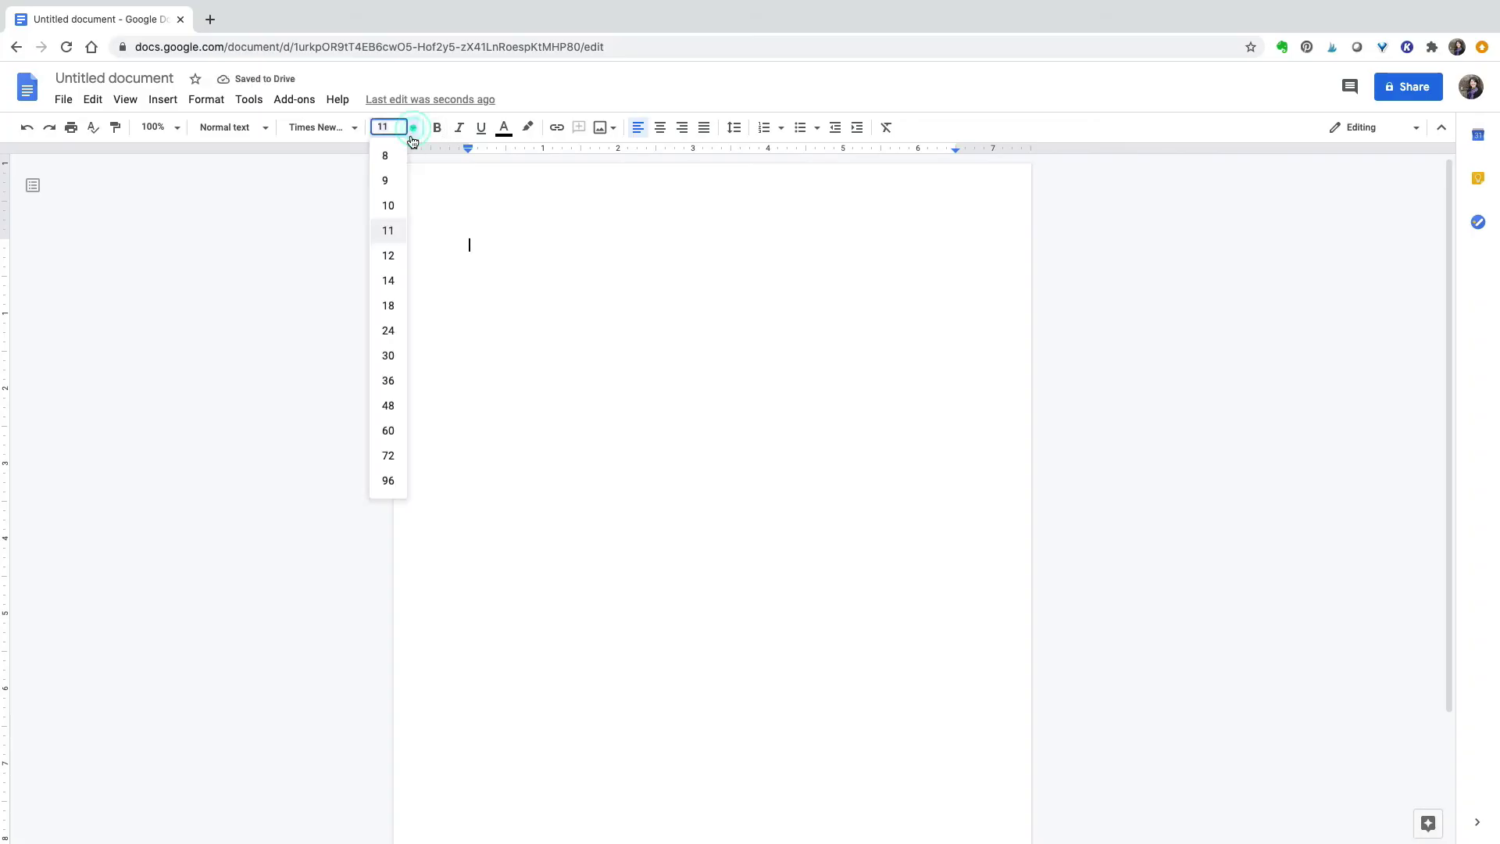
{"action": "left_click", "coordinate": [388, 256]}
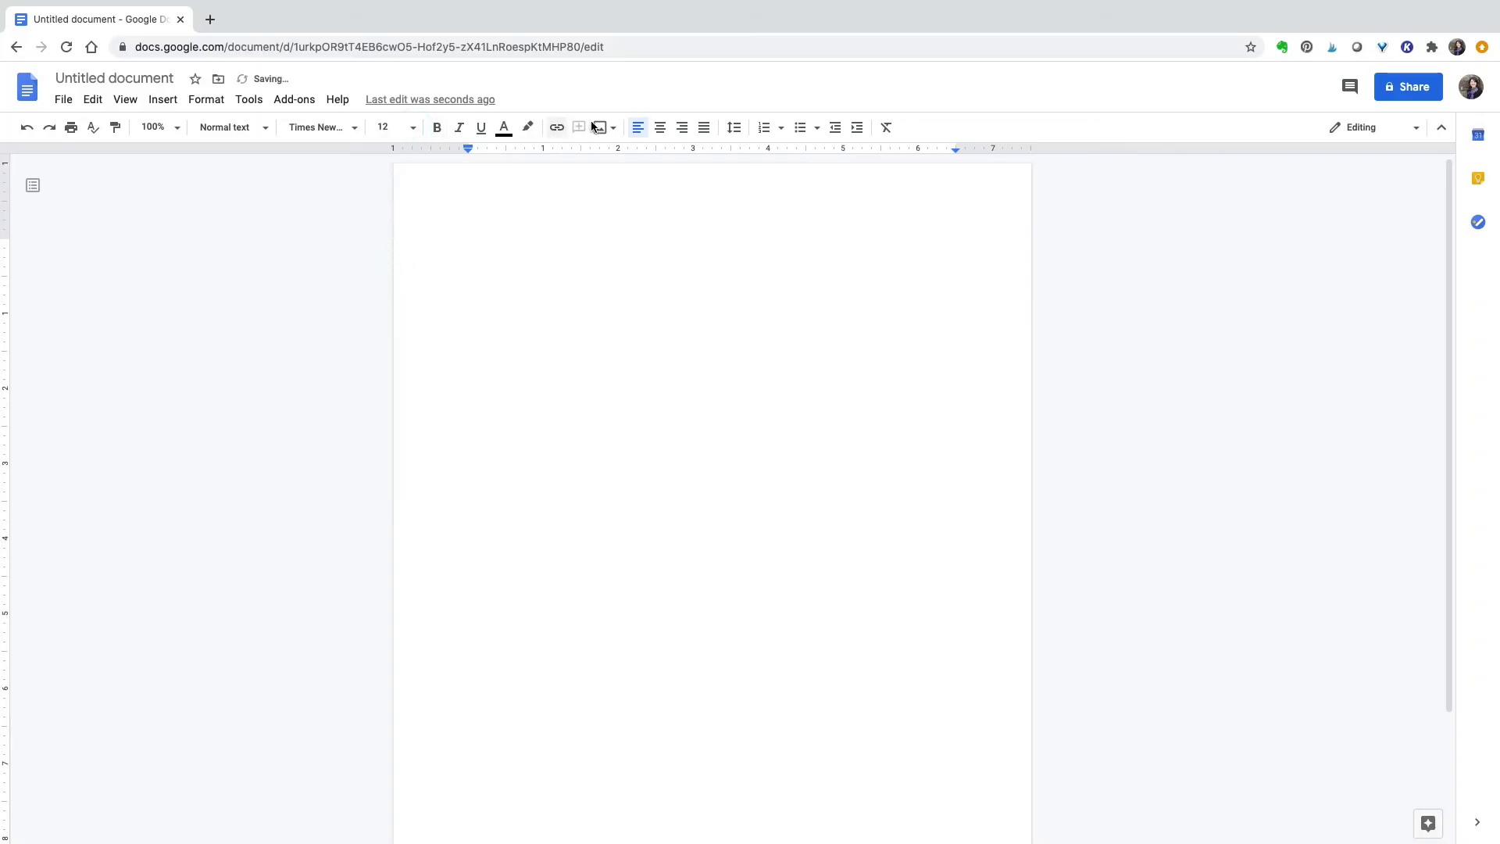
{"action": "left_click", "coordinate": [733, 128]}
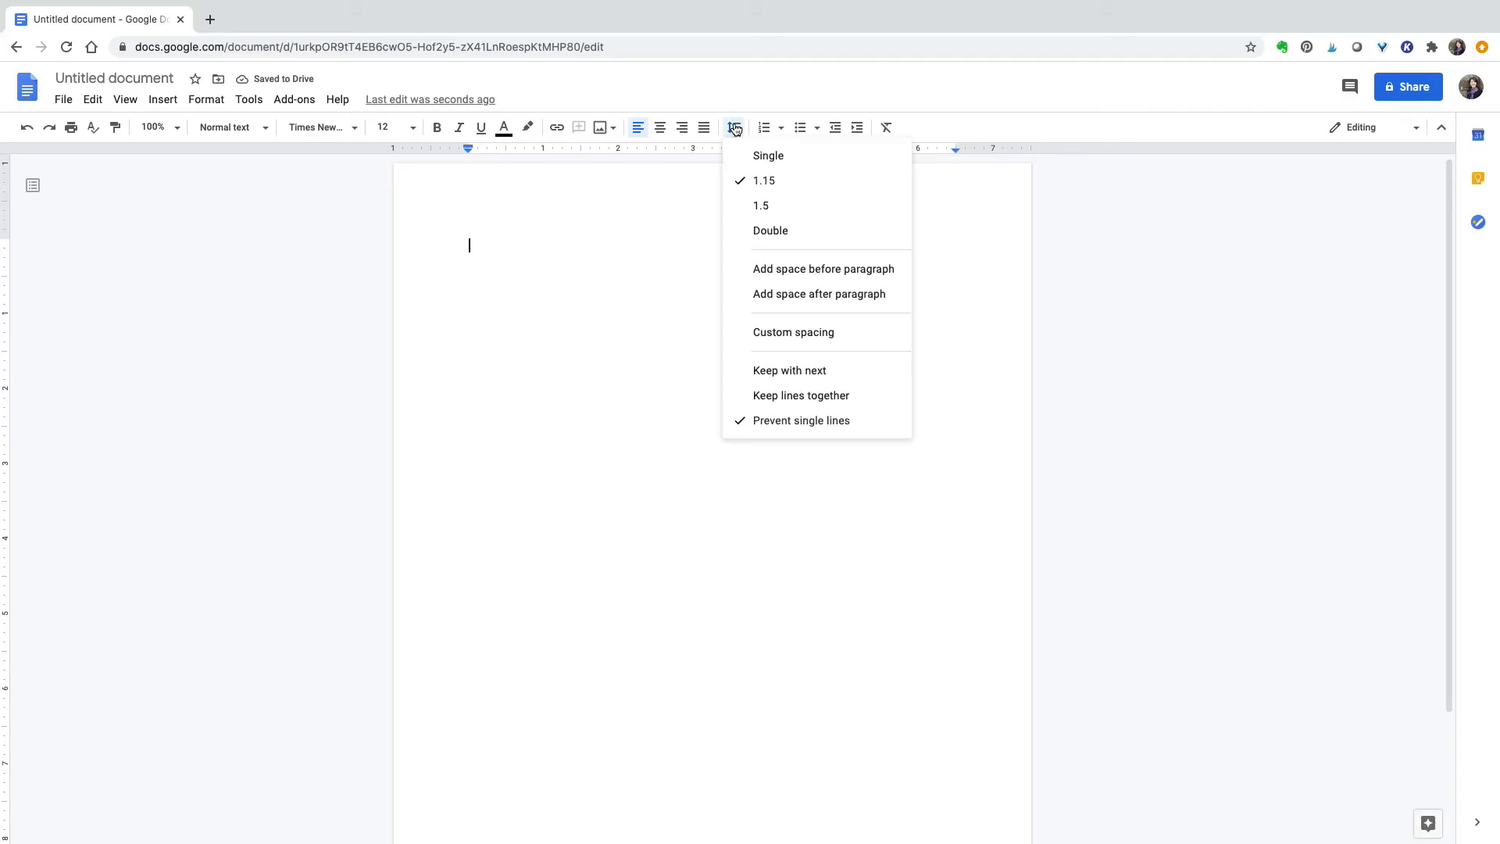
{"action": "left_click", "coordinate": [745, 235]}
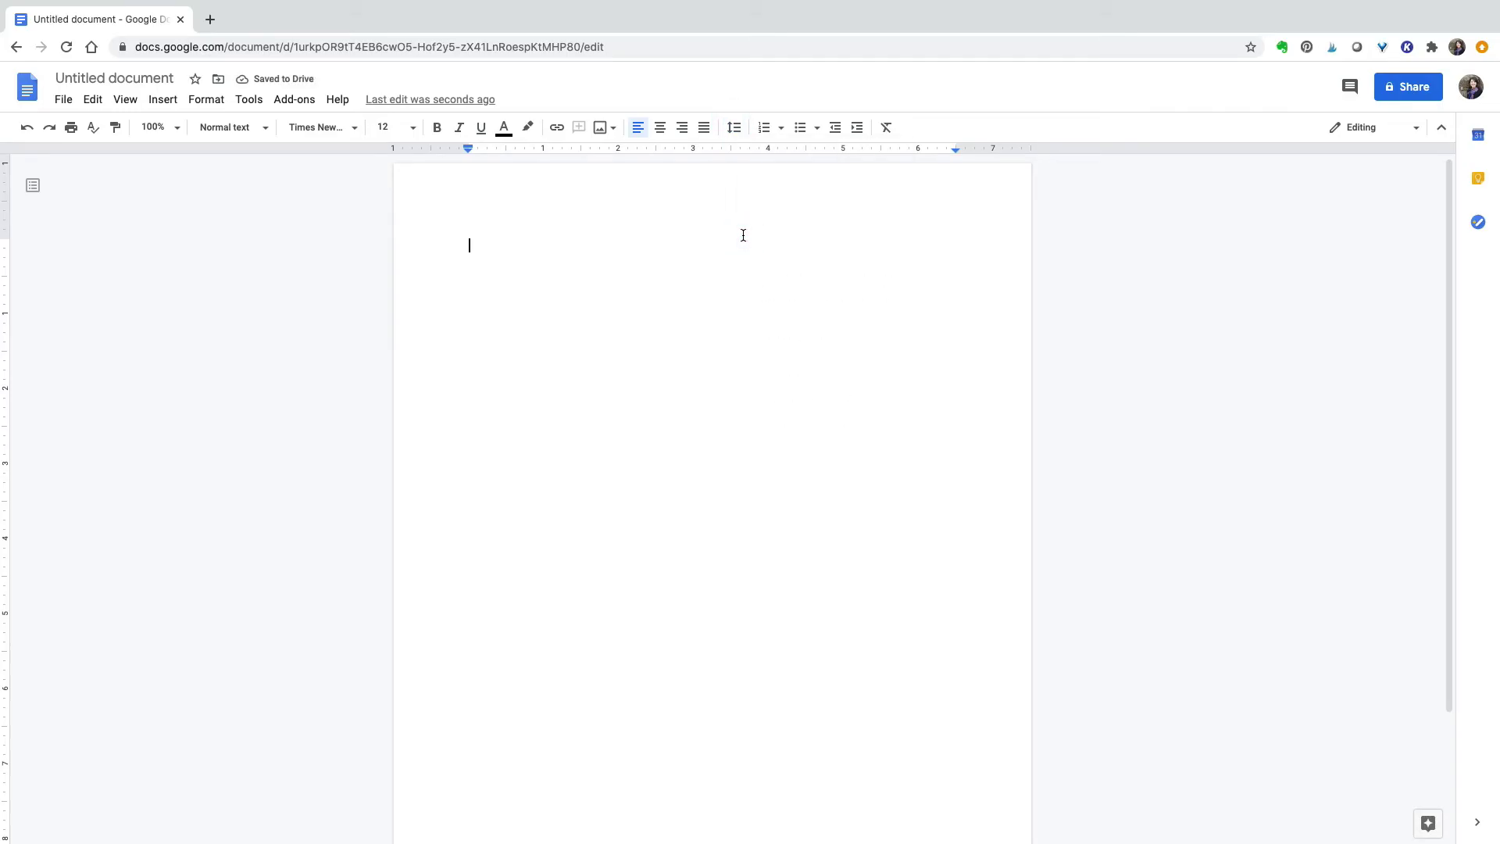
- Type the student and instructor names, English 300, 25 September 2020, and the title on separate lines
{"action": "type", "text": "Professo"}
{"action": "type", "text": "r "}
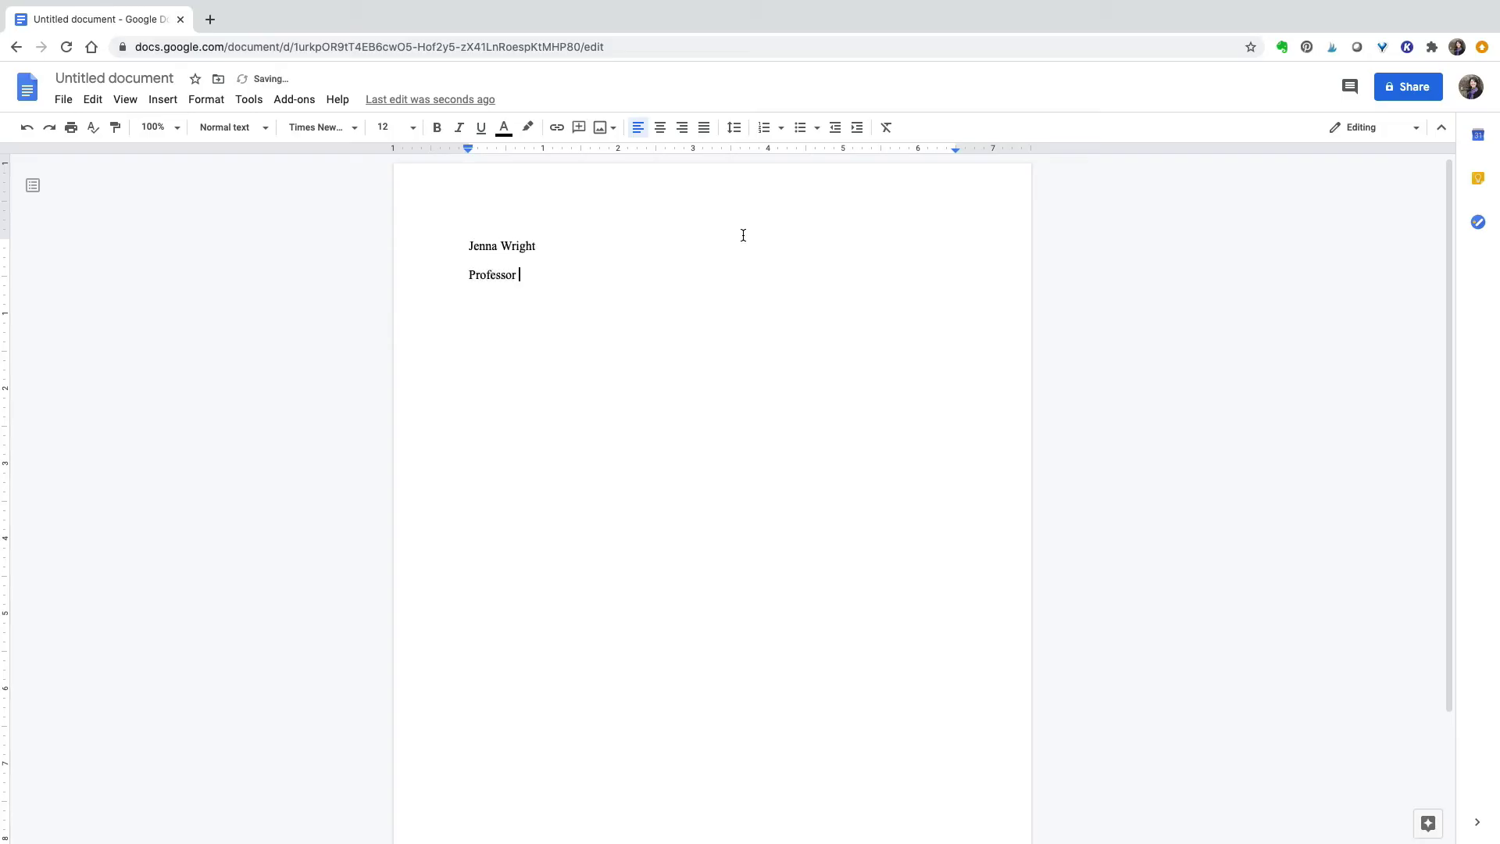
{"action": "type", "text": "Sanders"}
{"action": "key", "text": "Return"}
{"action": "type", "text": "English 300"}
{"action": "key", "text": "Return"}
{"action": "type", "text": "25 Septem"}
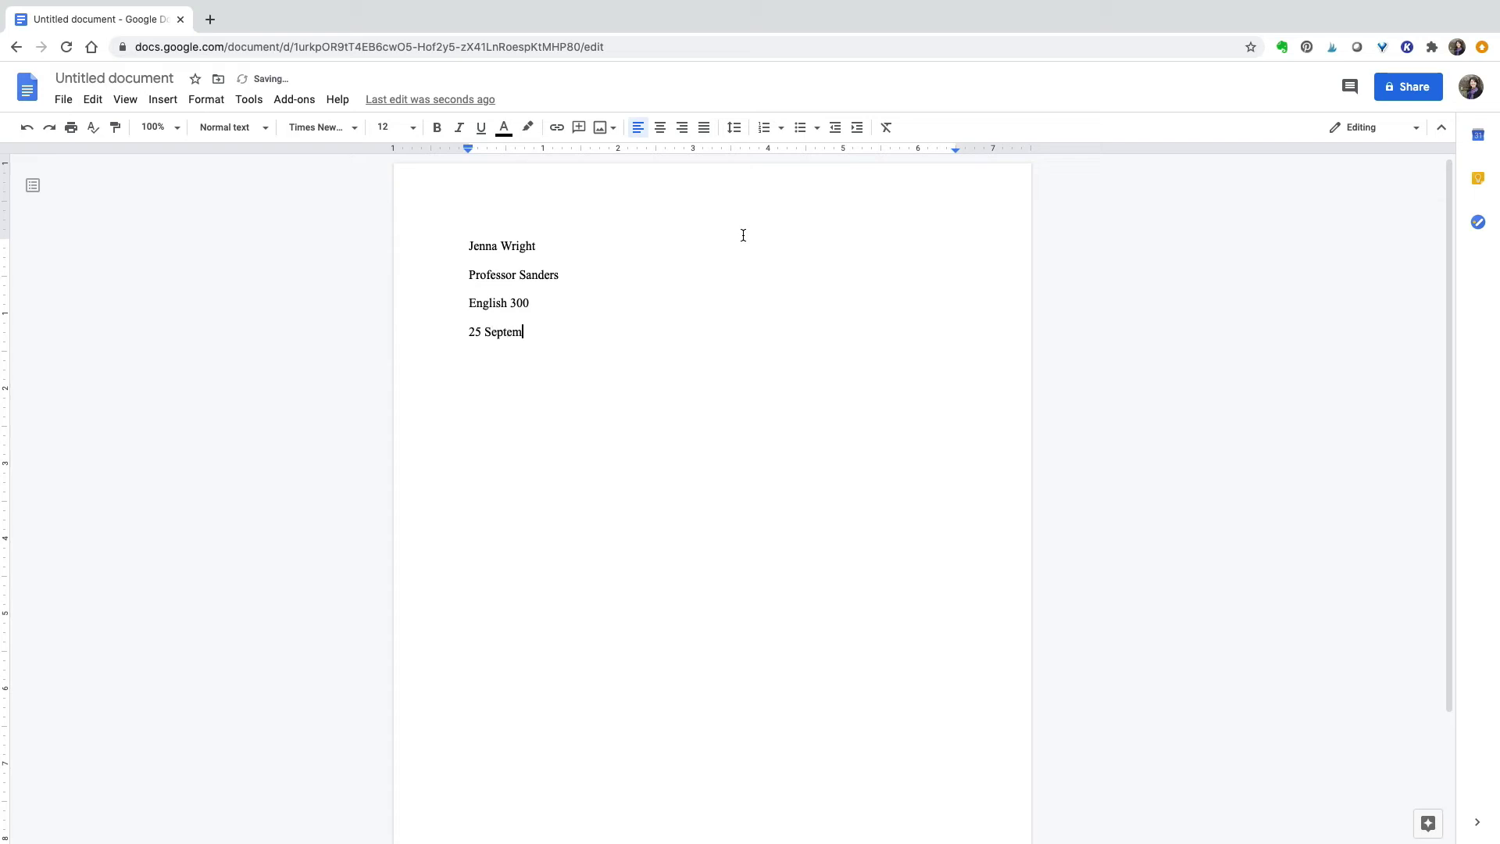
{"action": "type", "text": "ber 2020"}
{"action": "key", "text": "Return"}
{"action": "type", "text": "Healthcare: Challenge"}
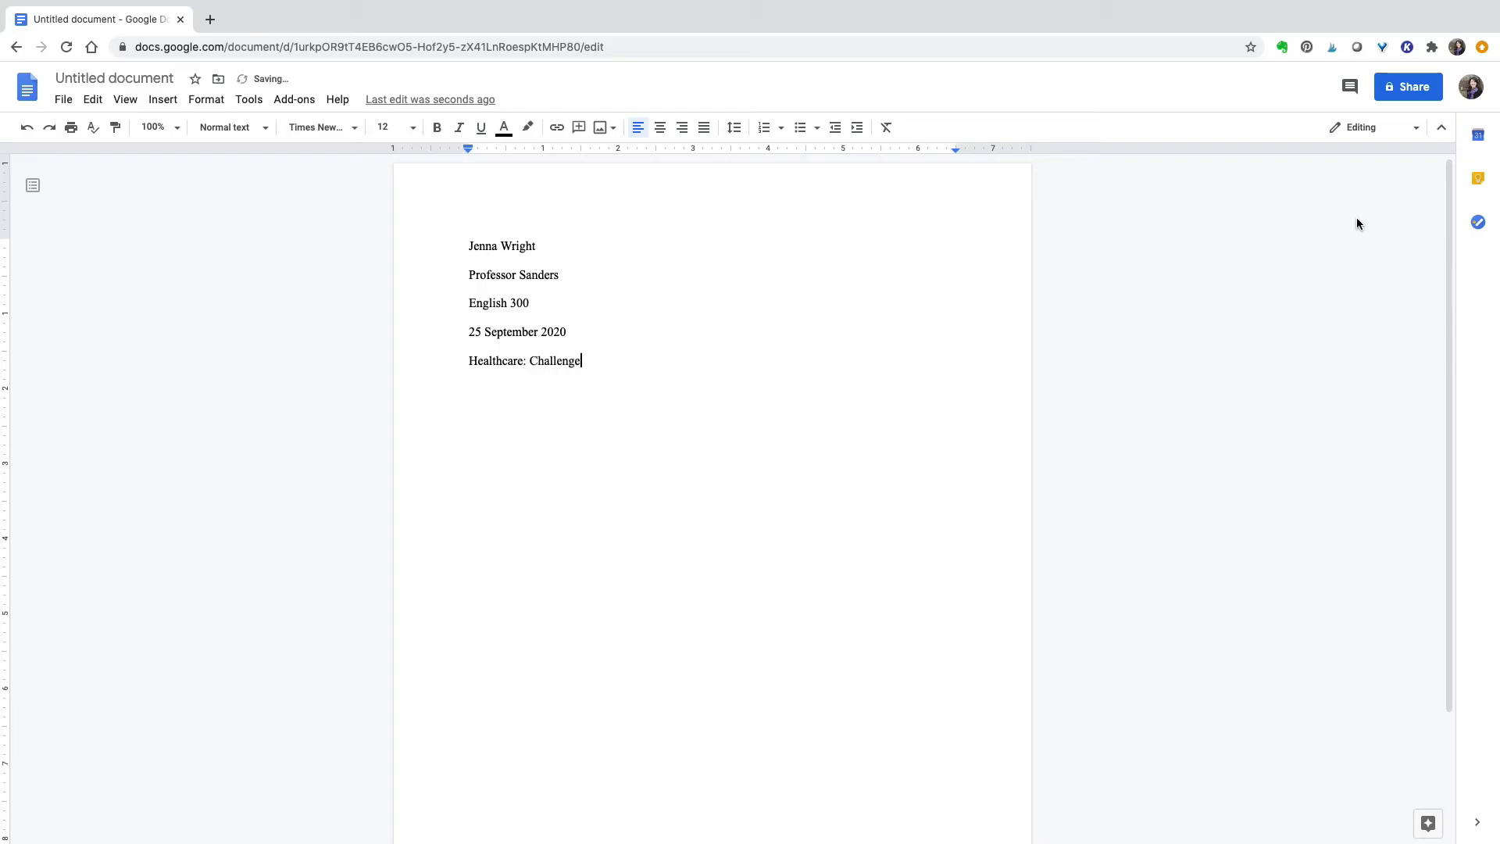
{"action": "type", "text": "s and Solutions"}
{"action": "key", "text": "Return"}
- Centre the title and type an indented paragraph beginning 'Early one morning, the sound of the phone ringing'
{"action": "left_click_drag", "start_coordinate": [457, 358], "coordinate": [658, 365]}
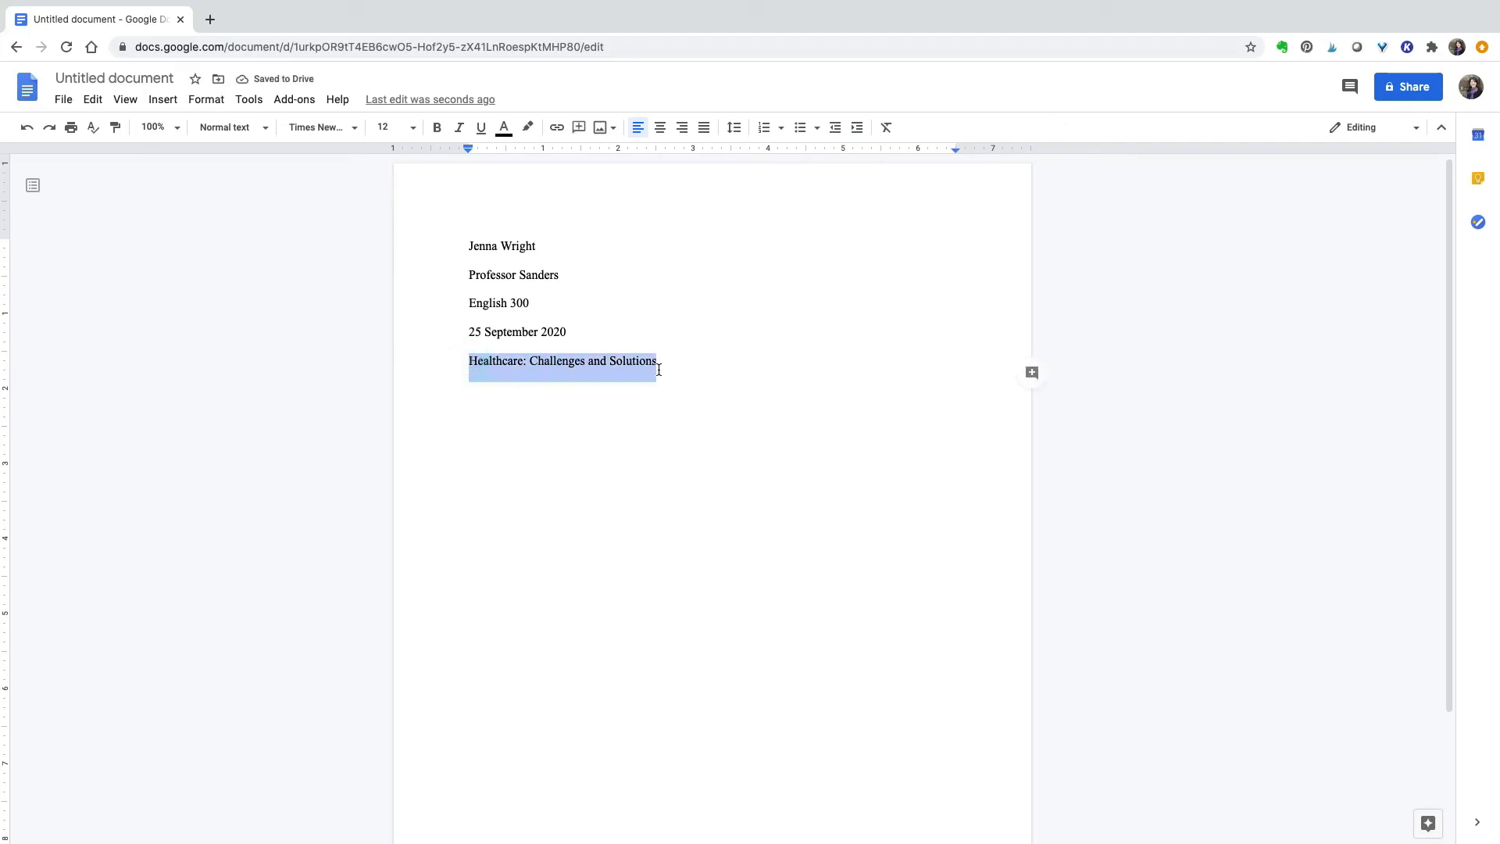
{"action": "left_click", "coordinate": [660, 127]}
{"action": "left_click", "coordinate": [542, 442]}
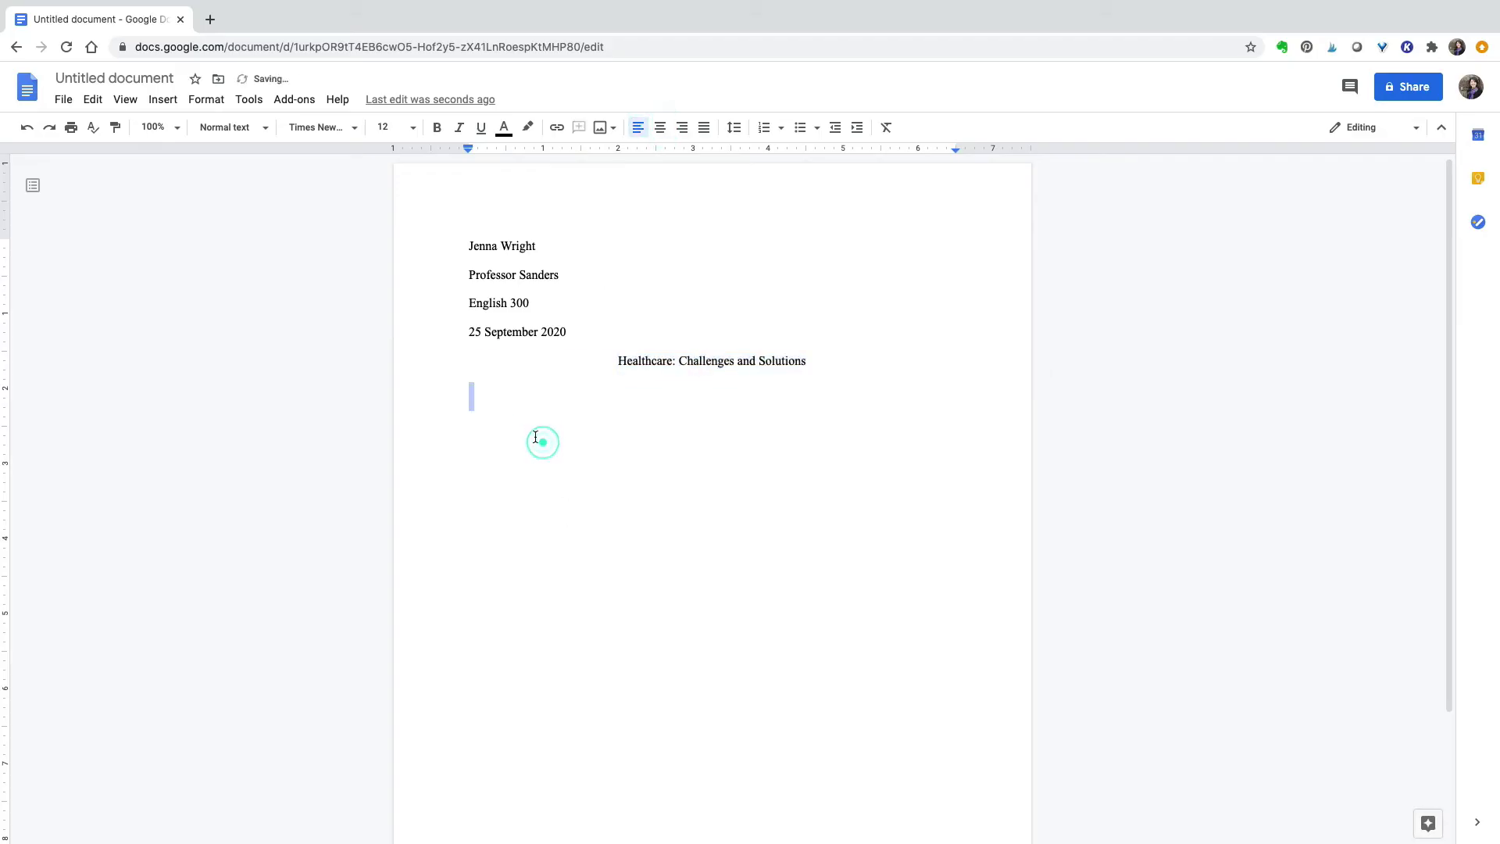
{"action": "key", "text": "Tab"}
{"action": "type", "text": "Early one morning, the sound of the phone ringing woke me up. It was my grandmother calling from the hospital. She was upset."}
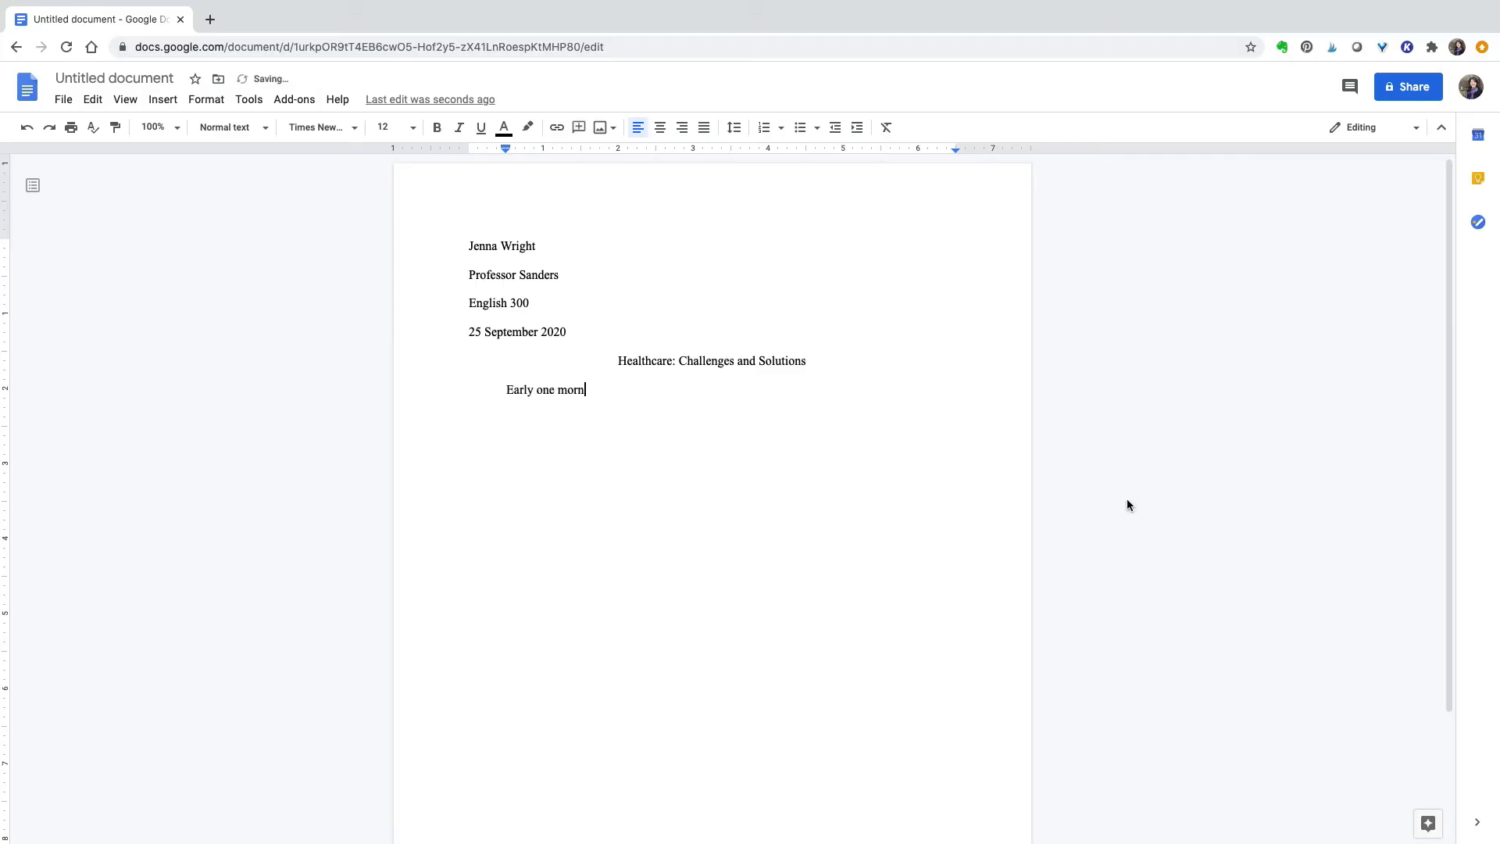
{"action": "left_click", "coordinate": [162, 99]}
{"action": "mouse_move", "coordinate": [283, 384]}
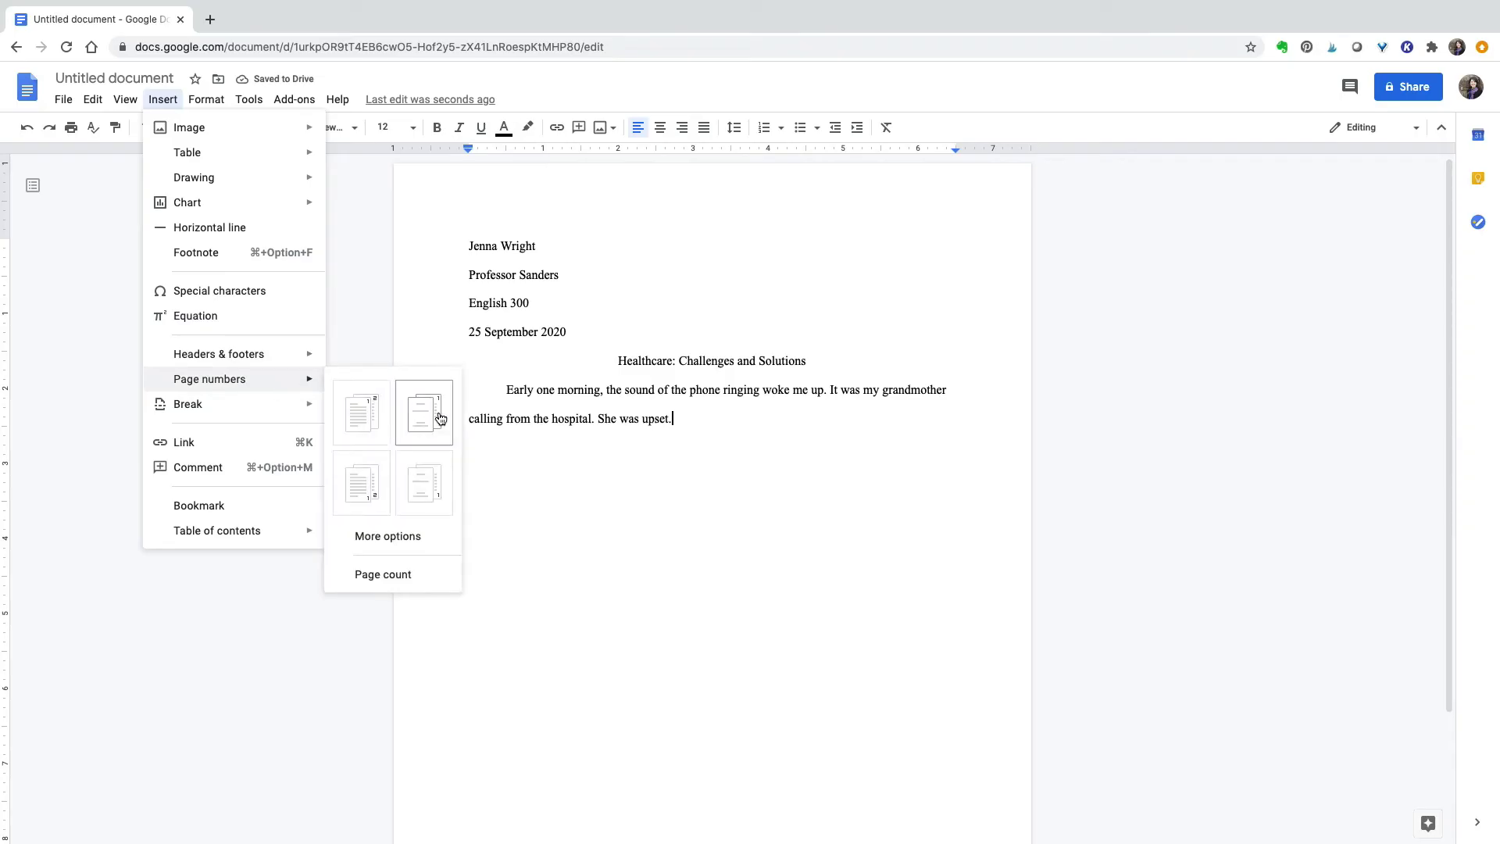
- Add top-right page numbers preceded by the surname, formatted in Times New Roman 12
{"action": "left_click", "coordinate": [368, 420]}
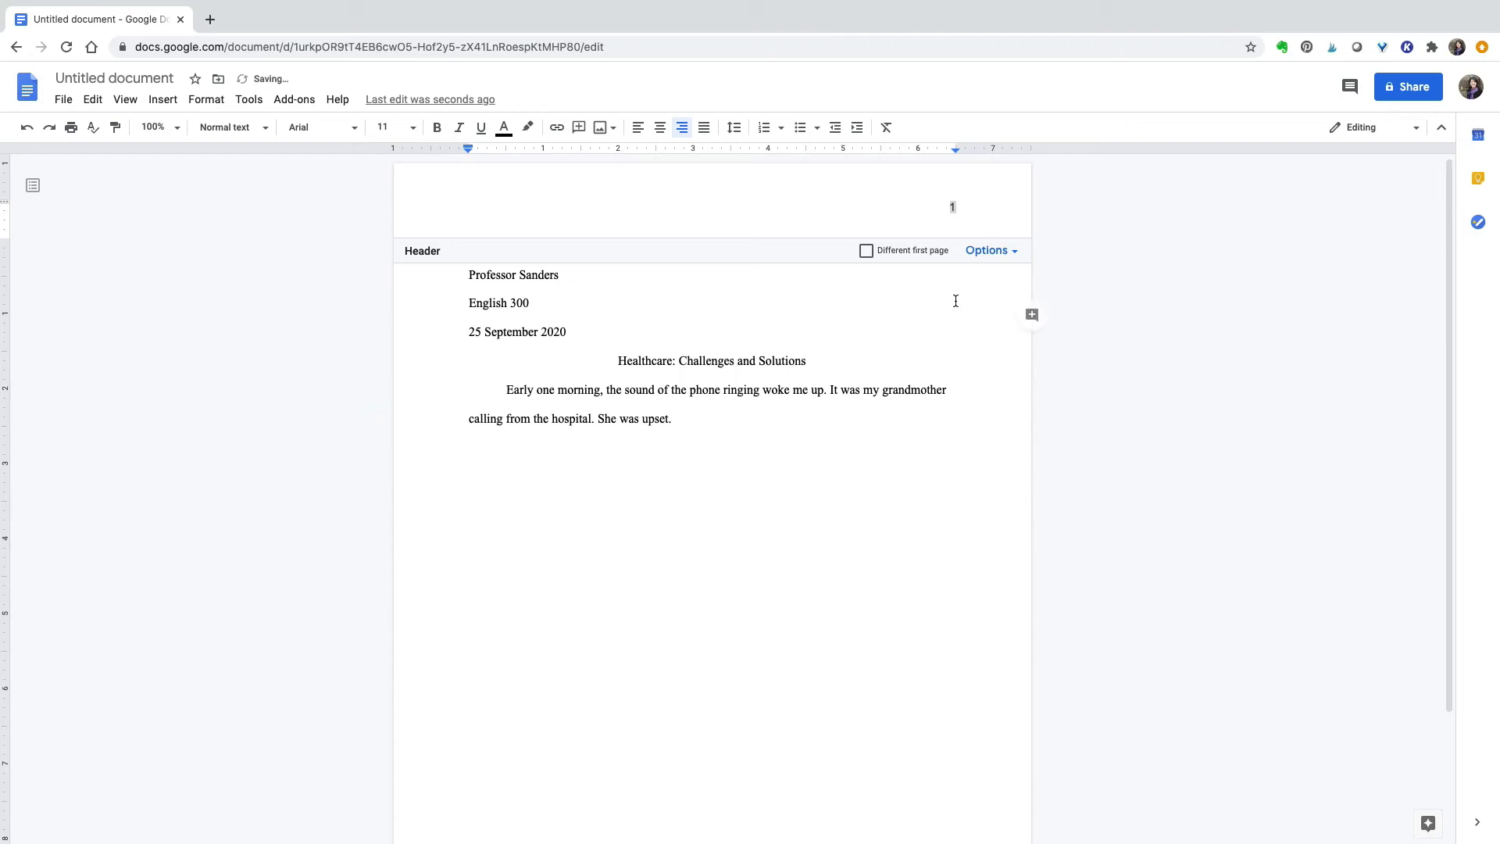
{"action": "type", "text": "Wright"}
{"action": "triple_click", "coordinate": [924, 207]}
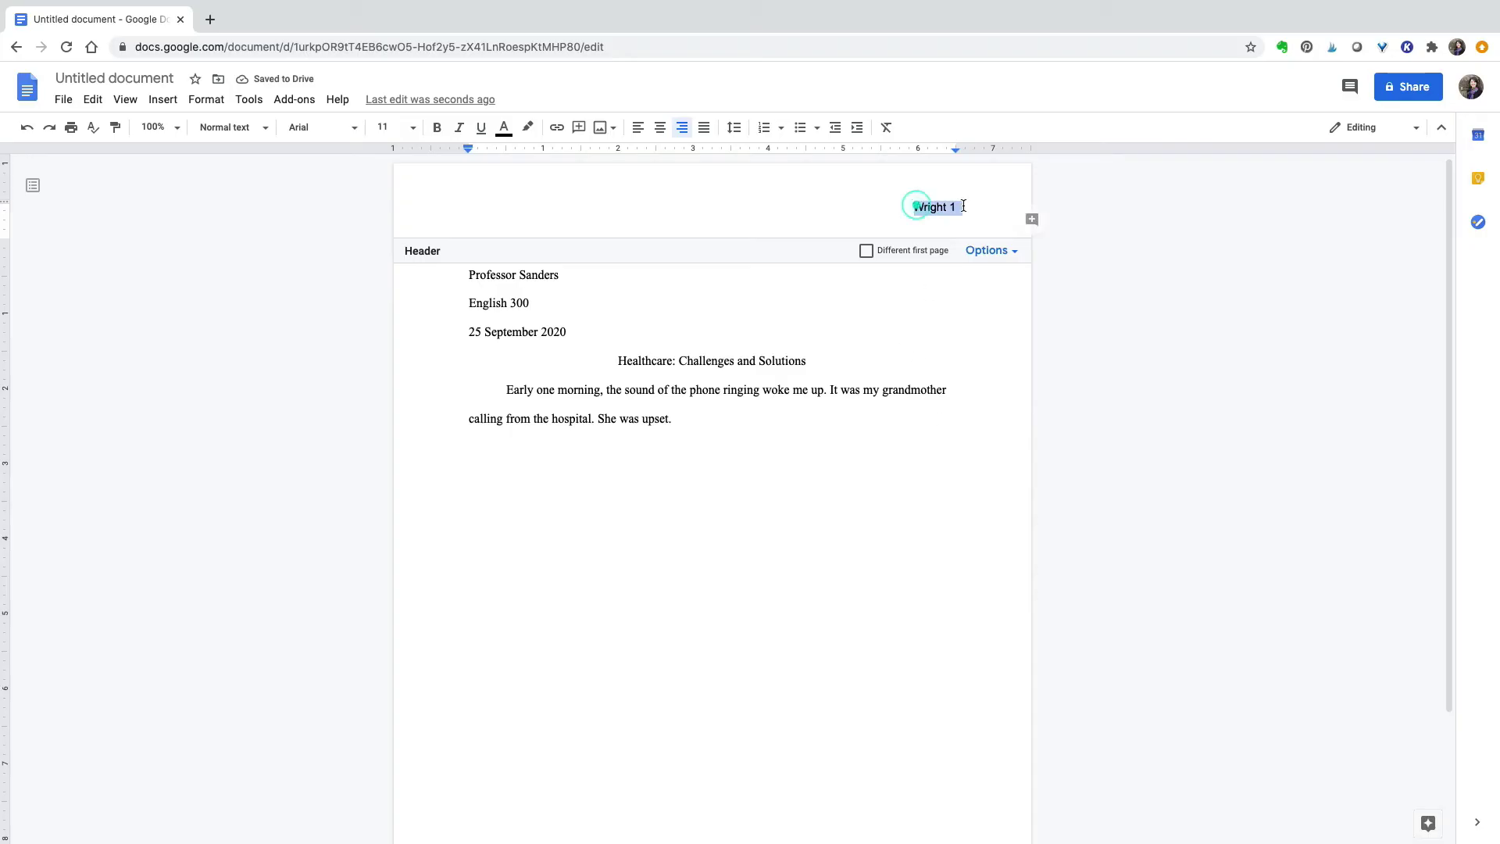
{"action": "left_click", "coordinate": [321, 127]}
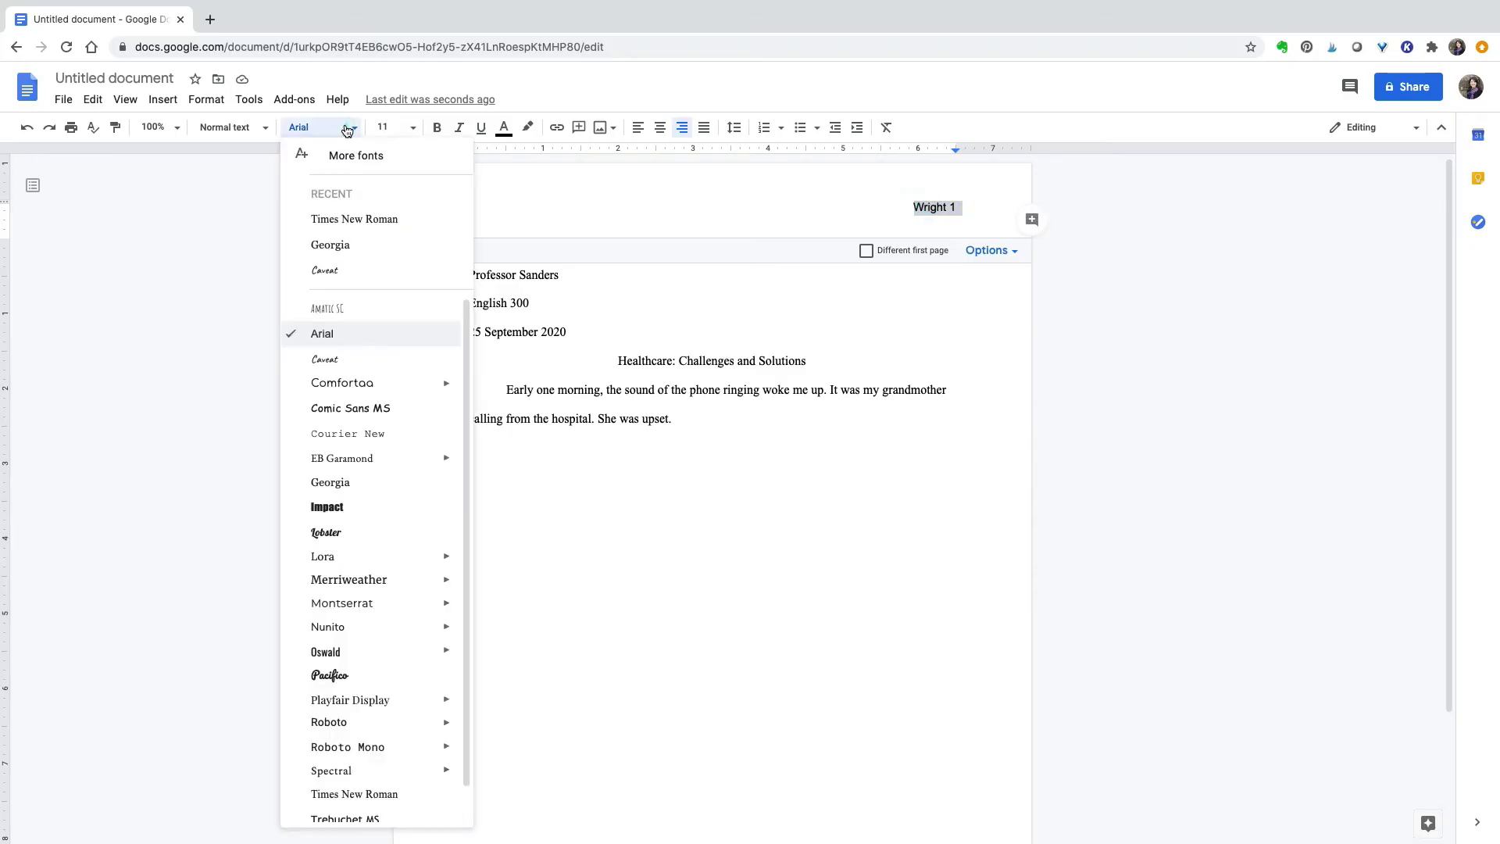
{"action": "left_click", "coordinate": [374, 792]}
{"action": "left_click", "coordinate": [413, 127]}
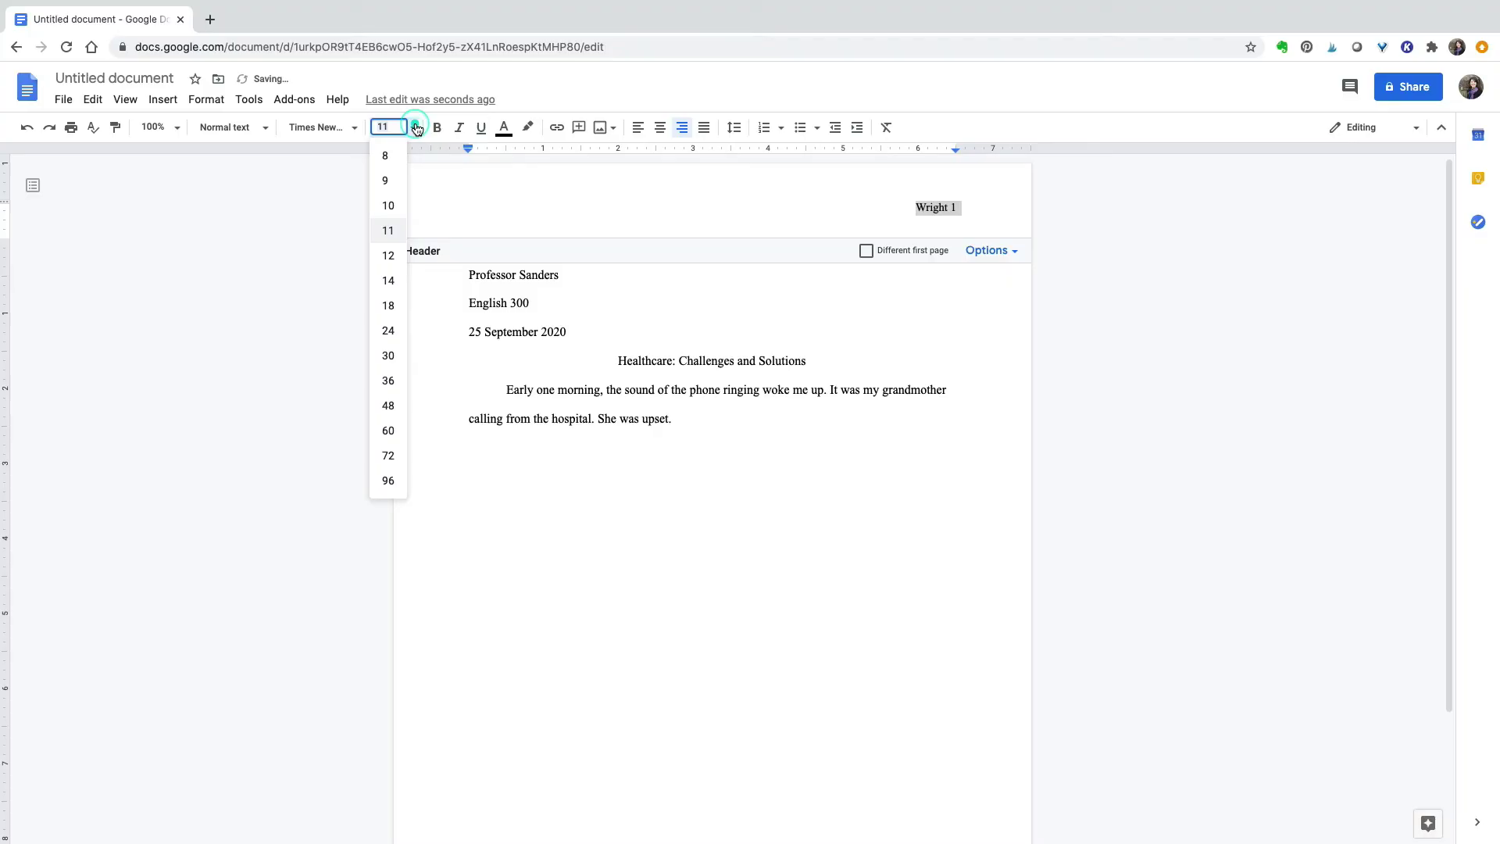
{"action": "left_click", "coordinate": [388, 255]}
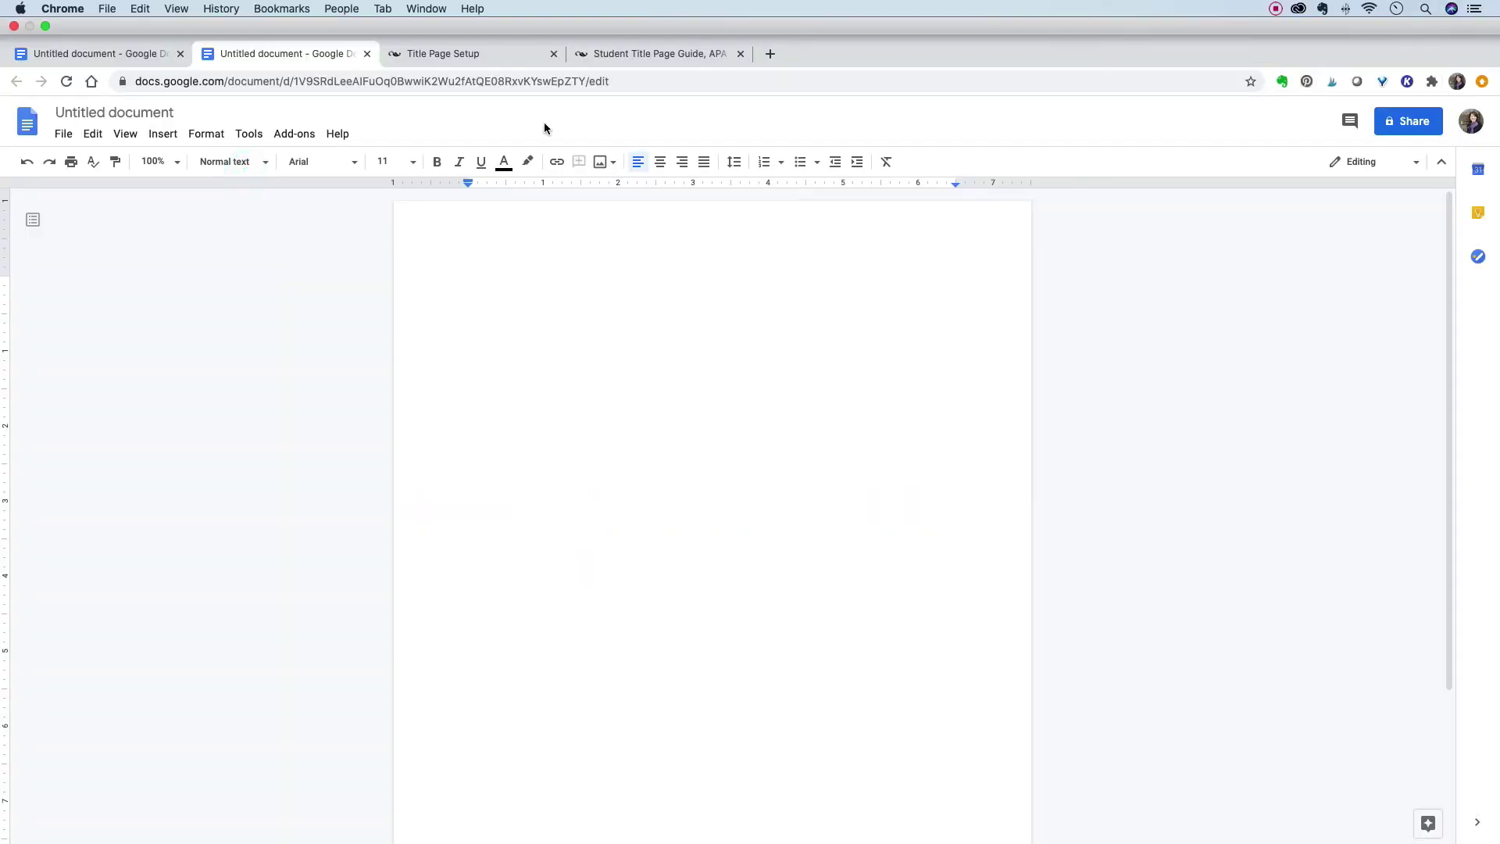
{"action": "key", "text": "ctrl+super+f"}
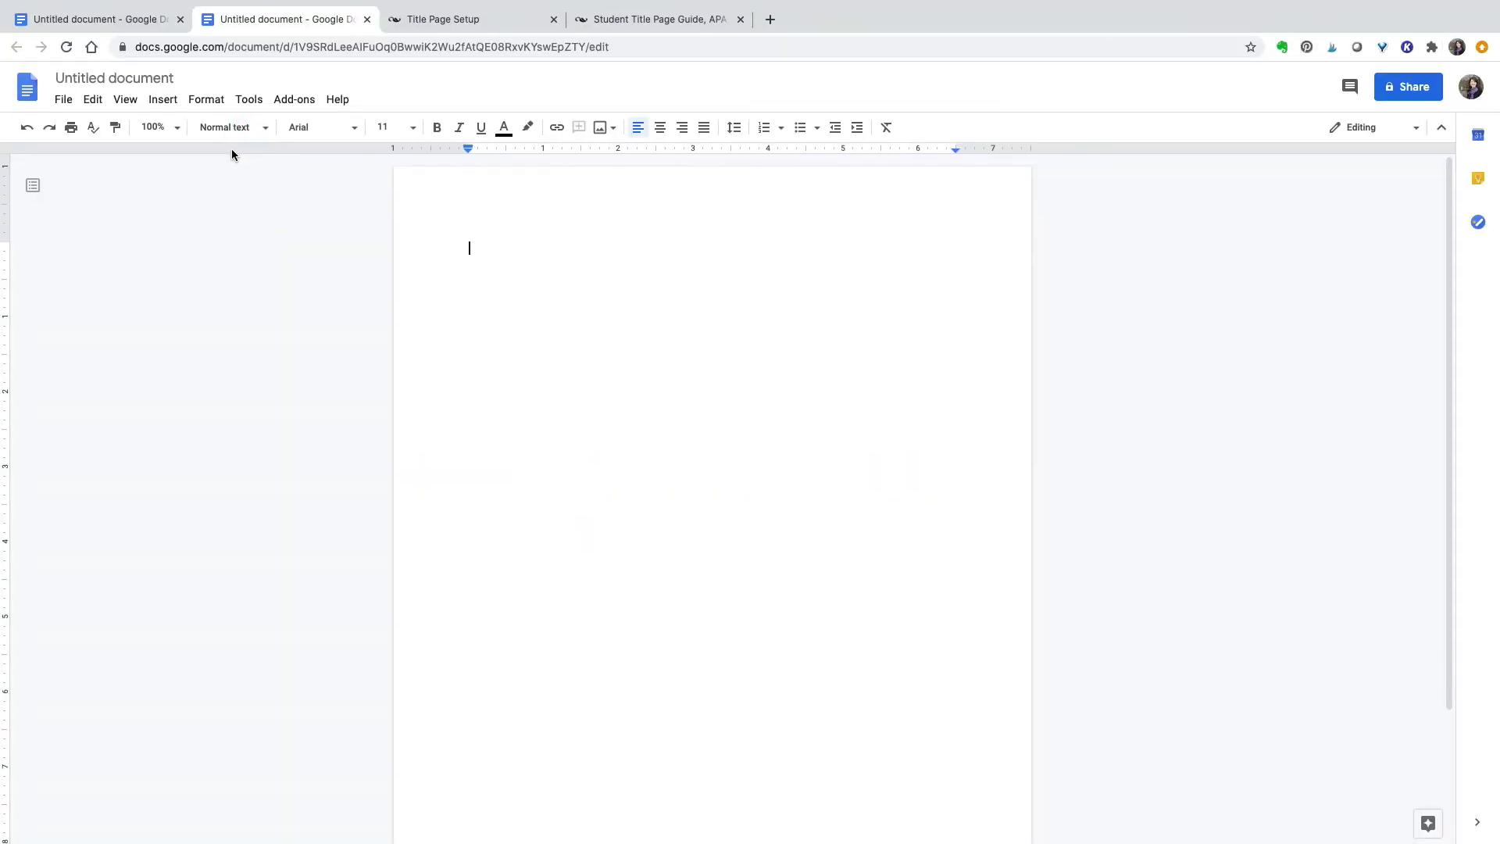
- Set the second document's font to Times New Roman, size 12, with double line spacing
{"action": "left_click", "coordinate": [351, 129]}
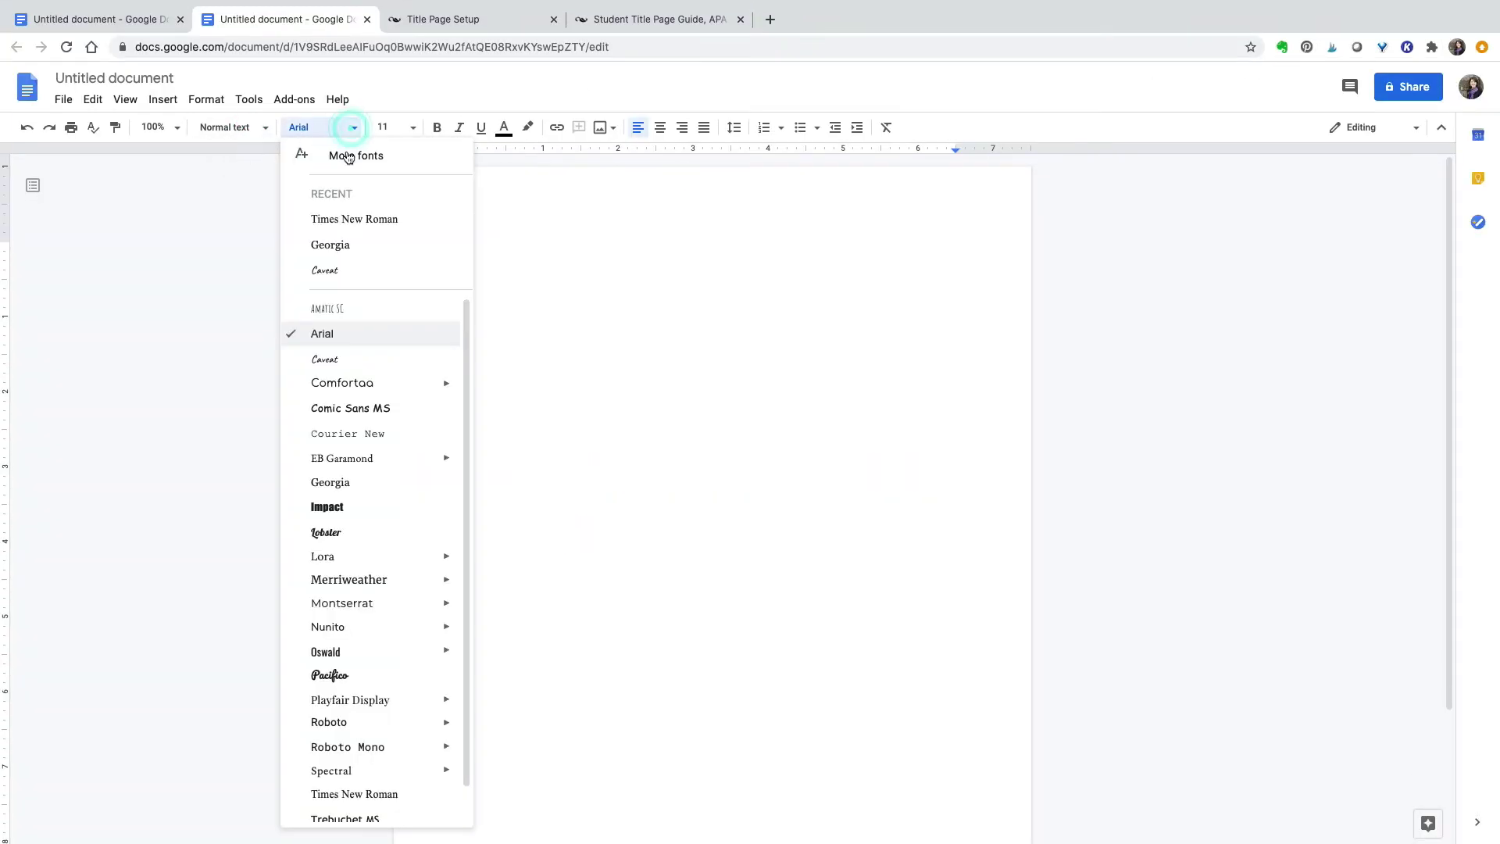
{"action": "left_click", "coordinate": [367, 794]}
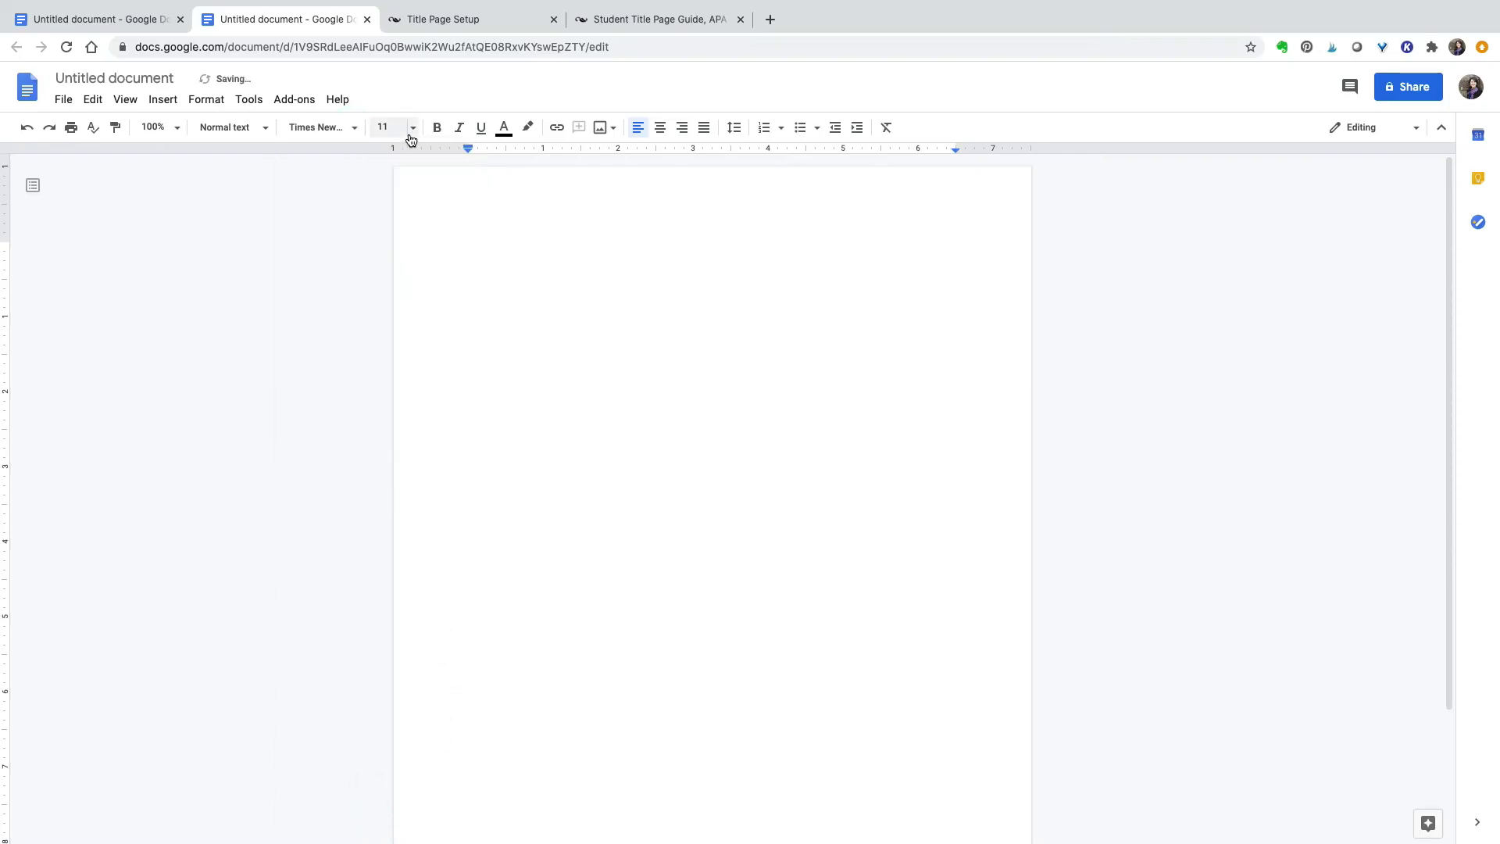
{"action": "left_click", "coordinate": [412, 131]}
{"action": "left_click", "coordinate": [389, 255]}
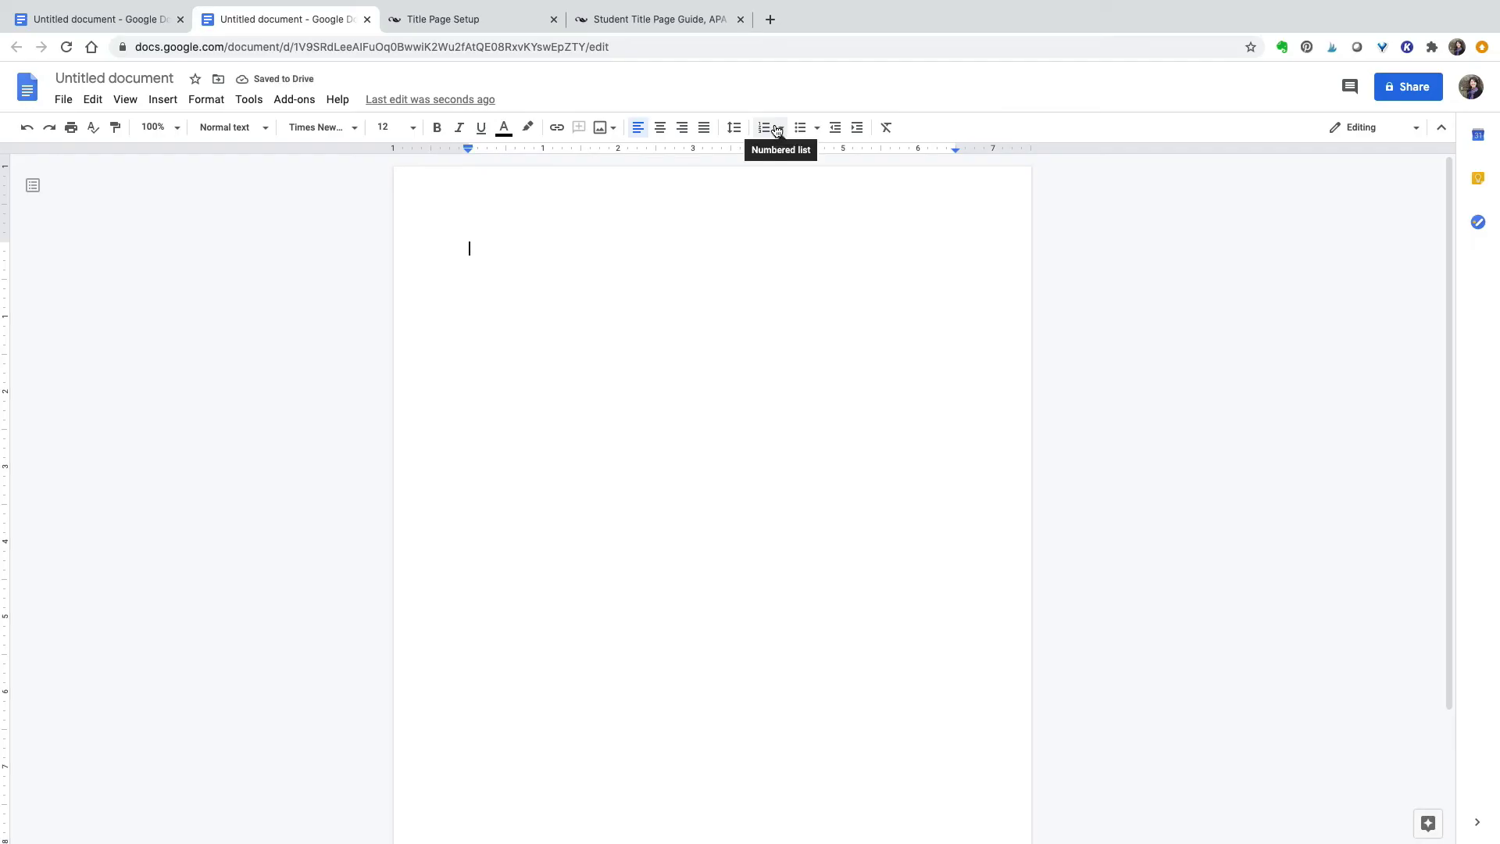
{"action": "left_click", "coordinate": [734, 128]}
{"action": "left_click", "coordinate": [751, 232]}
- Add a top-right page number 1, then start a new line in the body
{"action": "left_click", "coordinate": [163, 99]}
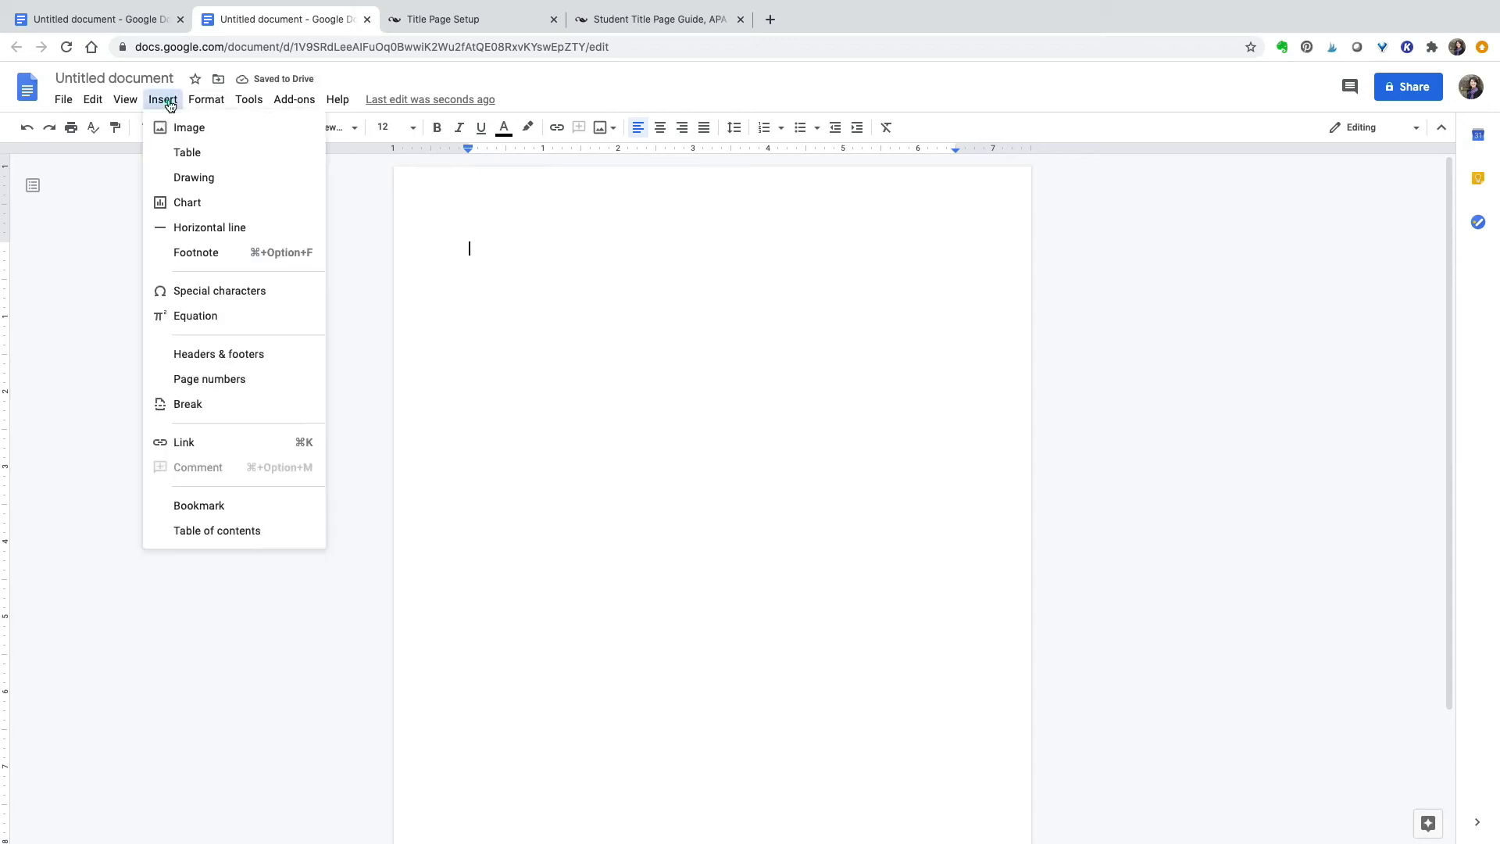
{"action": "mouse_move", "coordinate": [234, 378]}
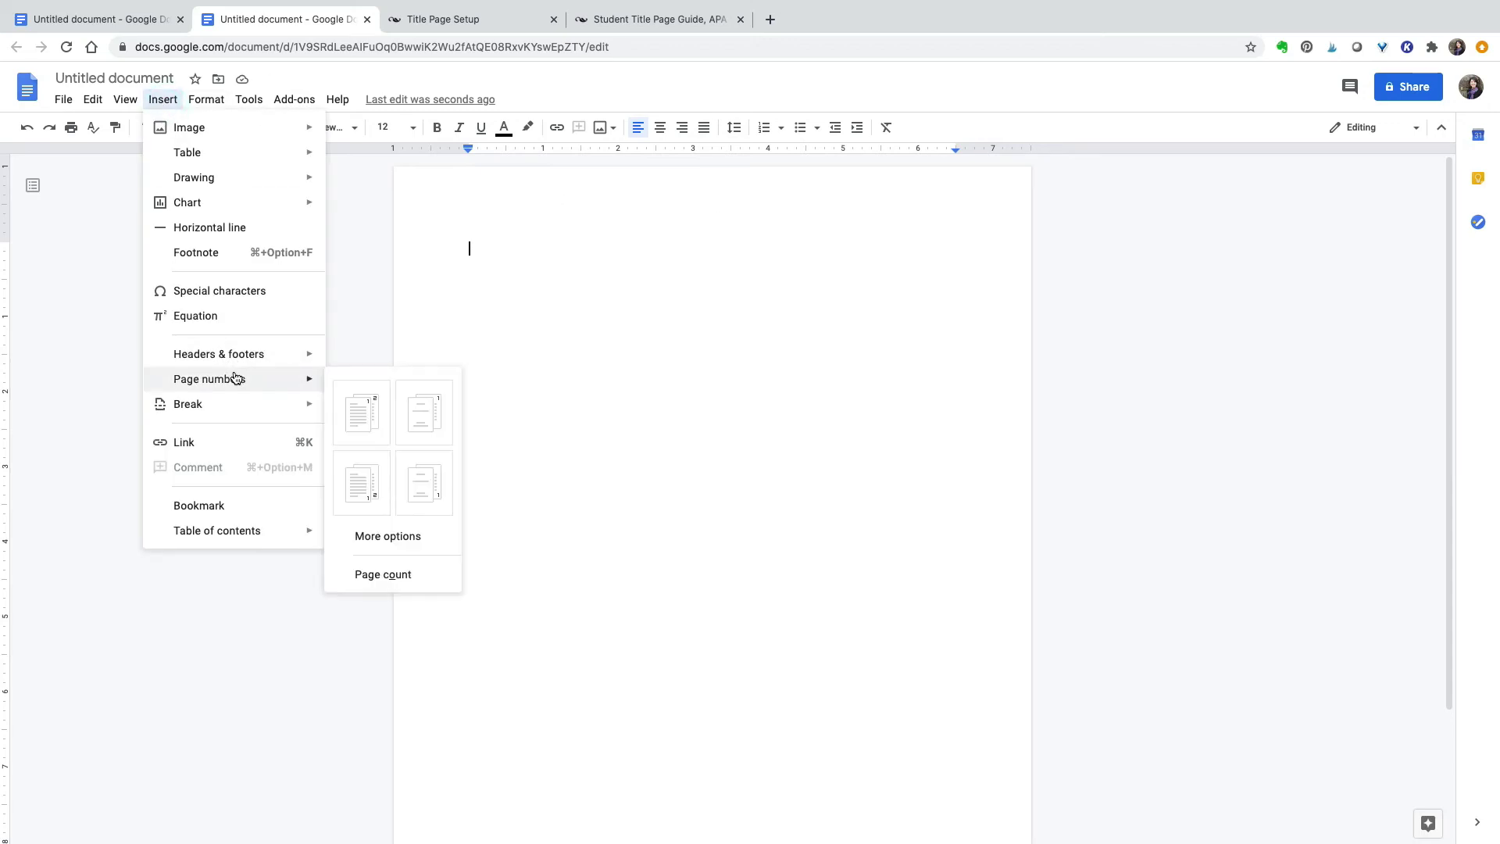
{"action": "left_click", "coordinate": [354, 424]}
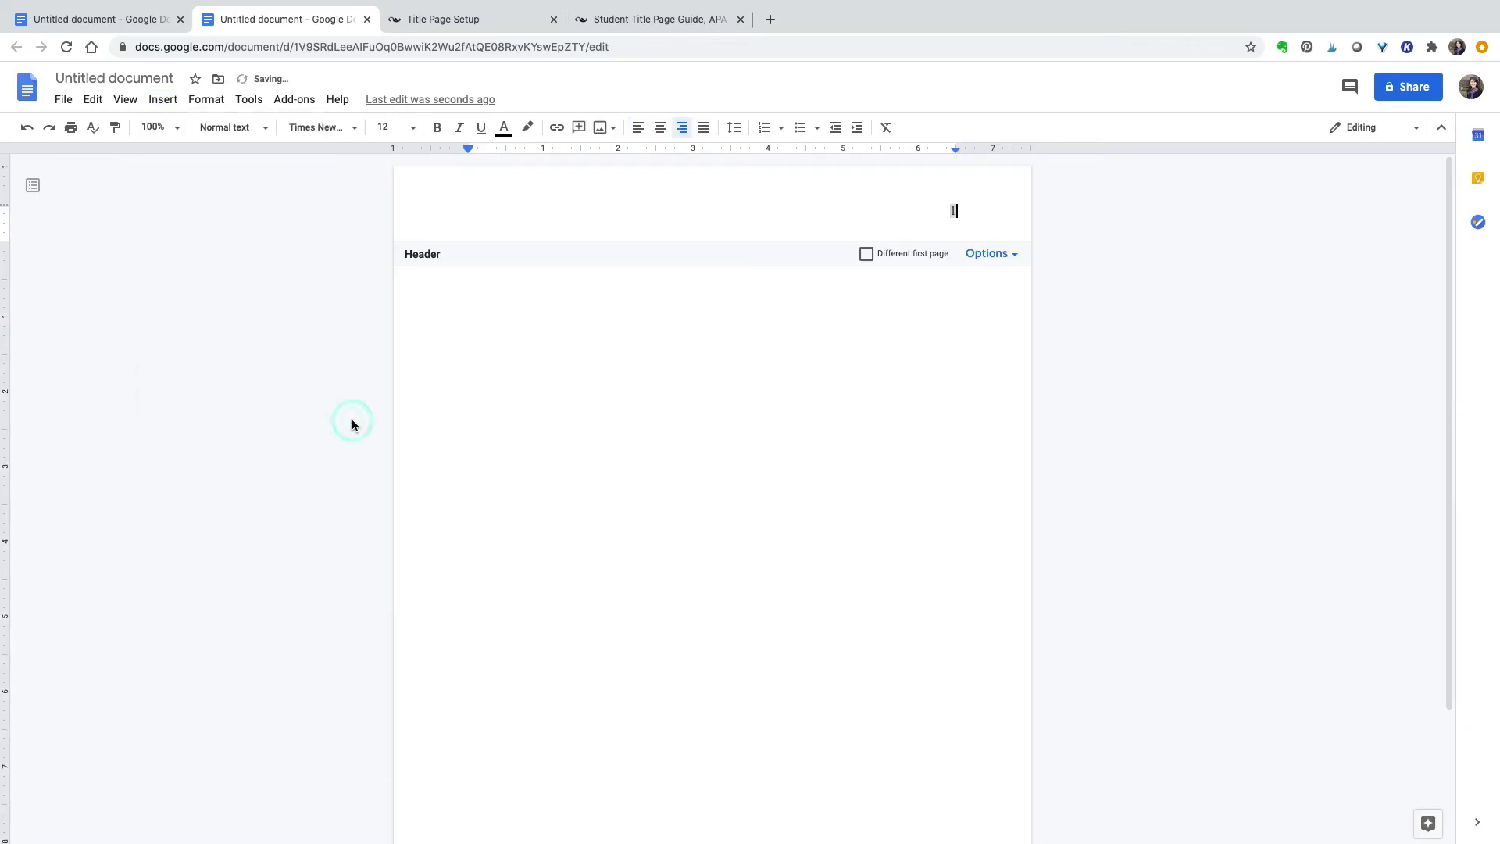
{"action": "left_click", "coordinate": [545, 361]}
{"action": "key", "text": "Return"}
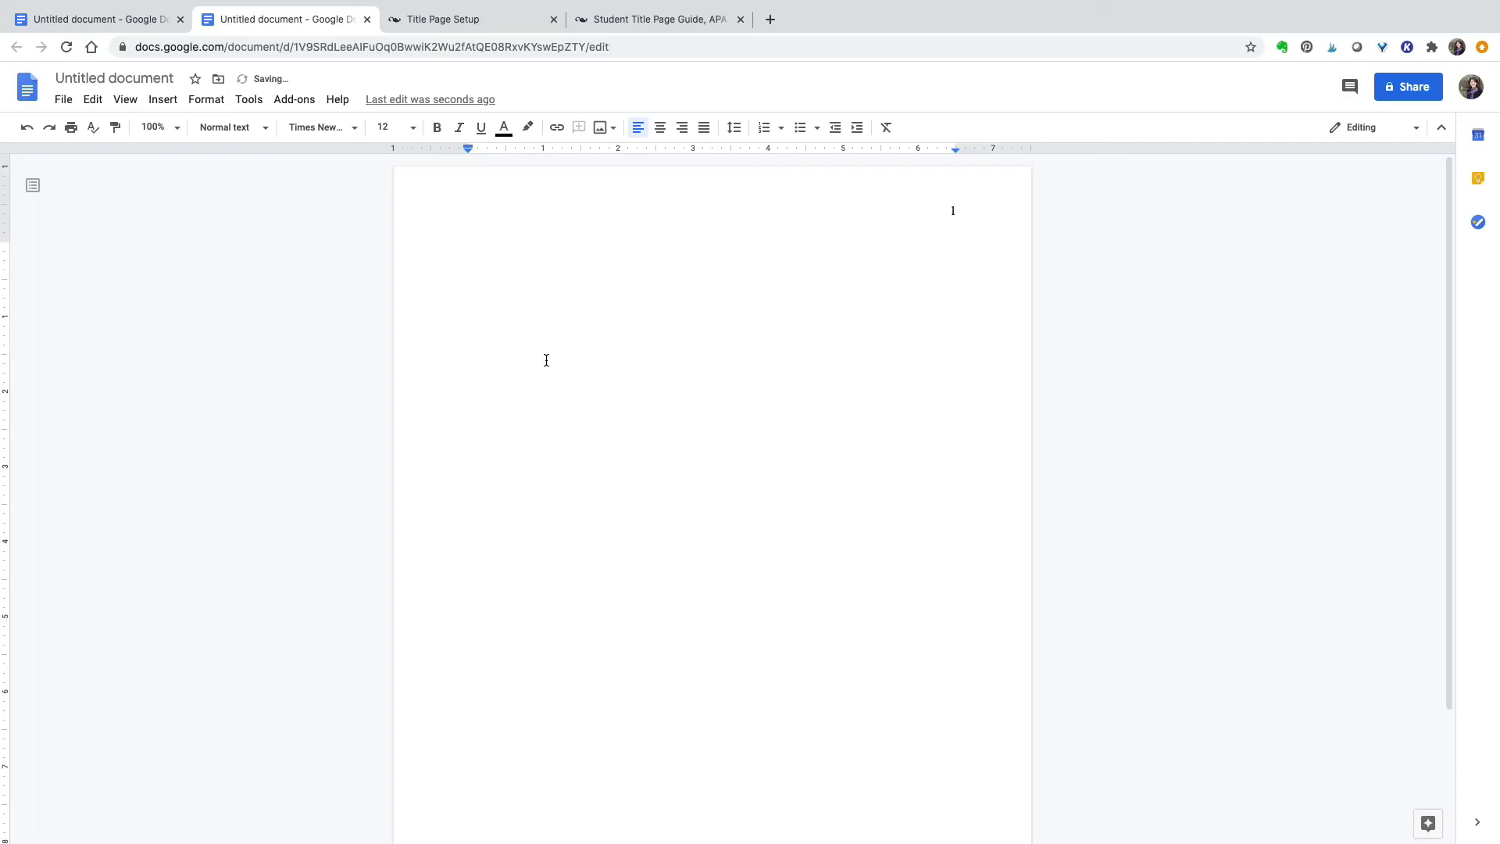
- Type the title 'Healthcare: Challenges and Solutions' and make it bold and centred
{"action": "type", "text": "Healthcare: Challenges and Sol"}
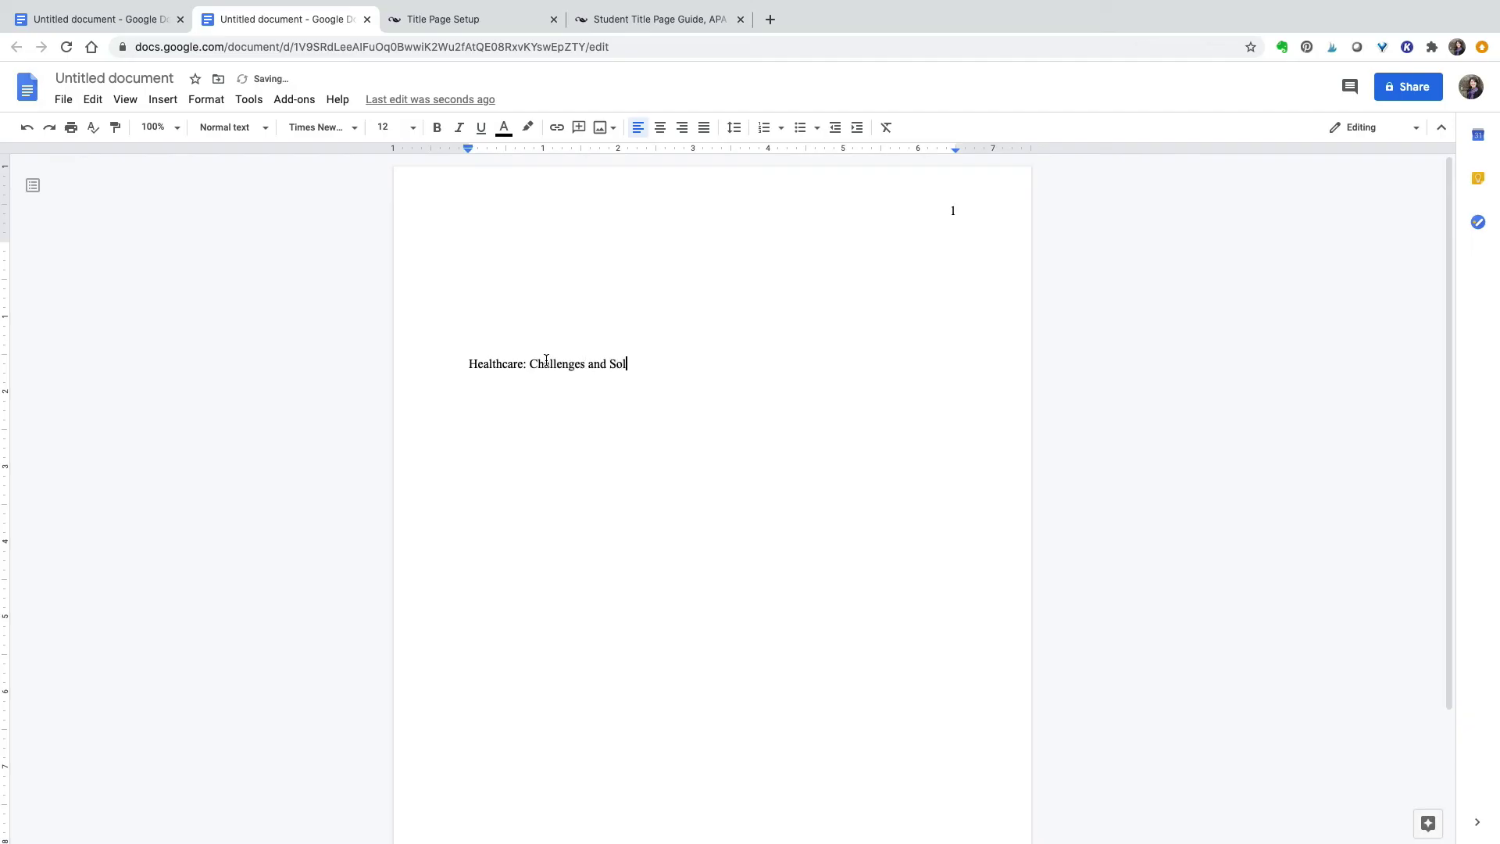
{"action": "type", "text": "iitio"}
{"action": "type", "text": "utions"}
{"action": "key", "text": "Return"}
{"action": "key", "text": "Return"}
{"action": "left_click_drag", "start_coordinate": [469, 362], "coordinate": [655, 367]}
{"action": "left_click", "coordinate": [439, 128]}
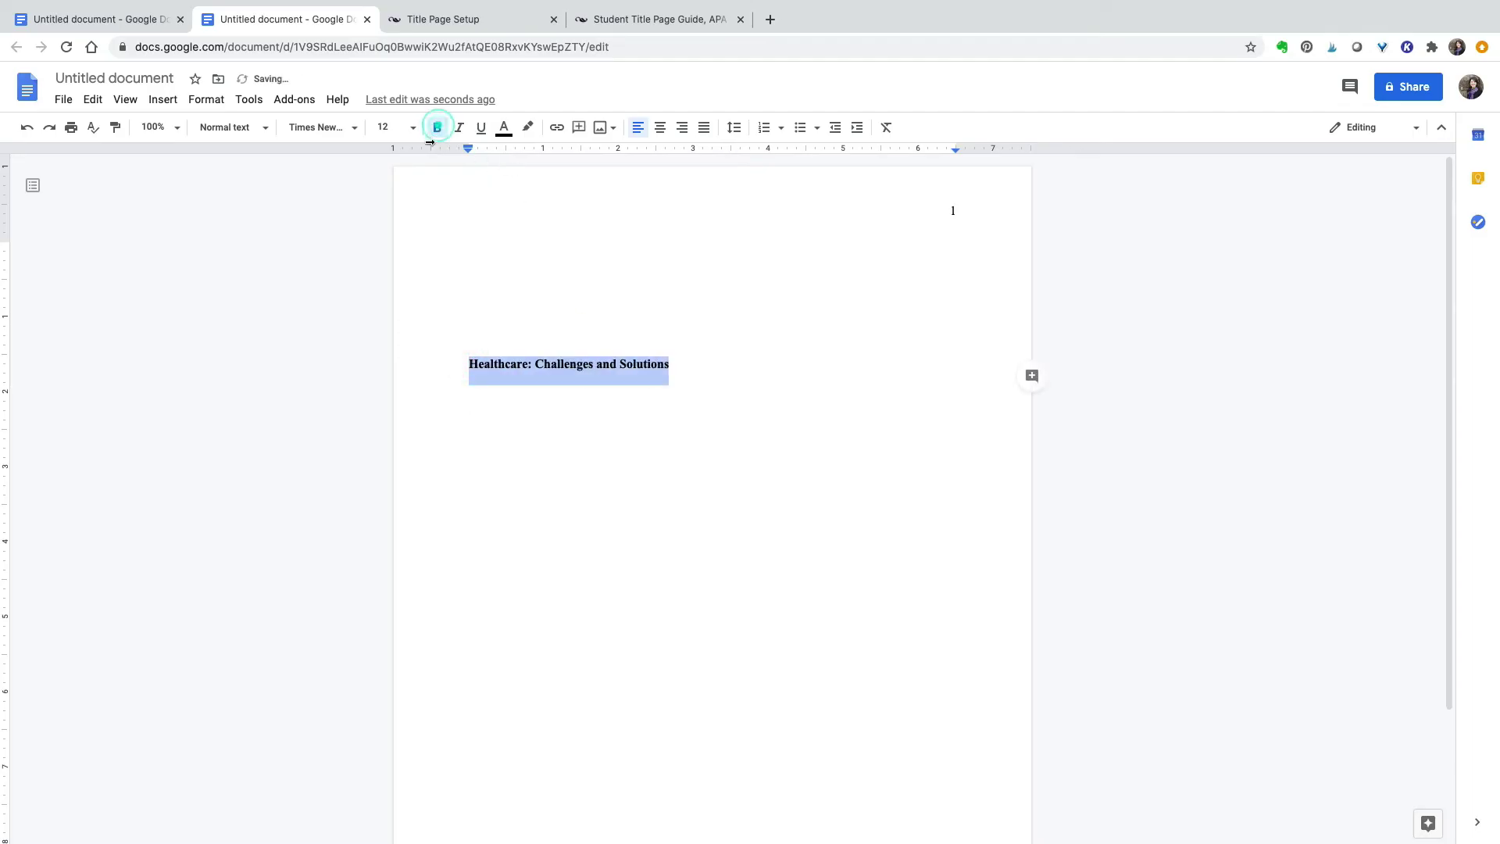
{"action": "left_click", "coordinate": [660, 127]}
{"action": "left_click", "coordinate": [650, 446]}
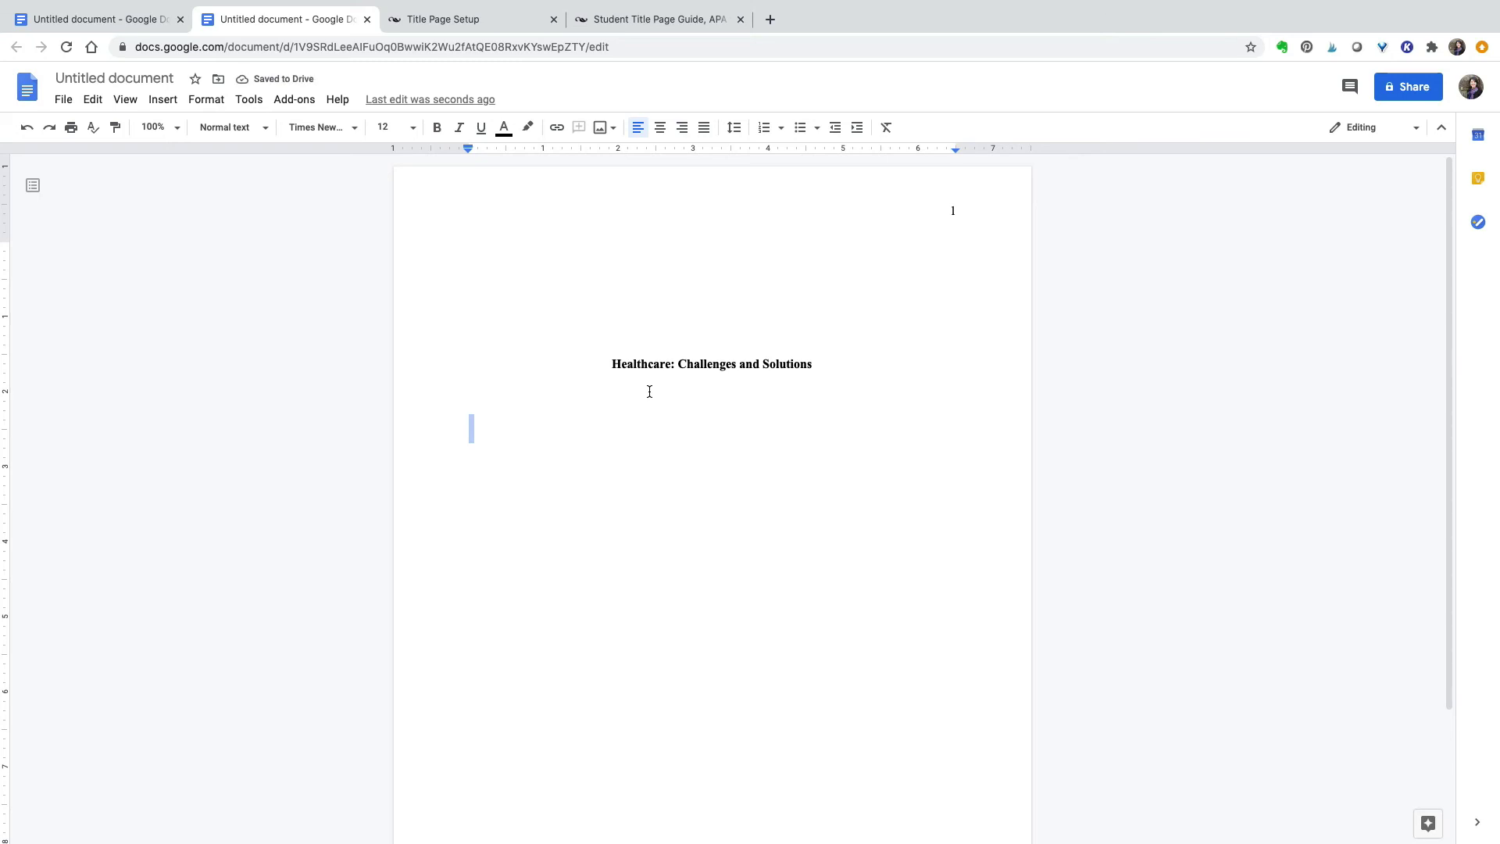
- Centre the line below the title and add the student's name and 'Department of English, University of Iowa'
{"action": "left_click", "coordinate": [660, 127]}
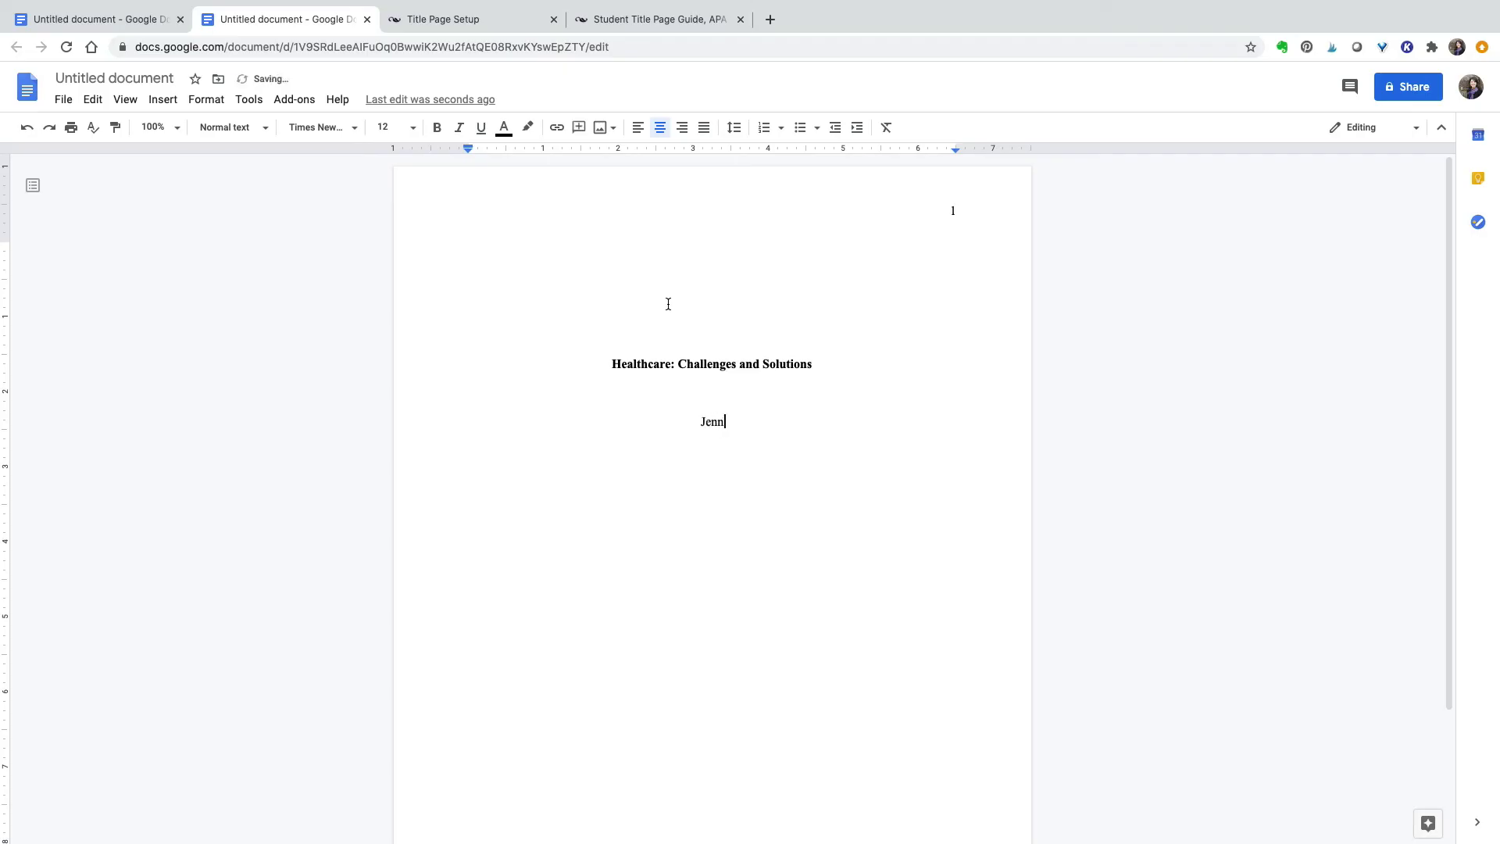
{"action": "key", "text": "Return"}
{"action": "type", "text": "Department of En"}
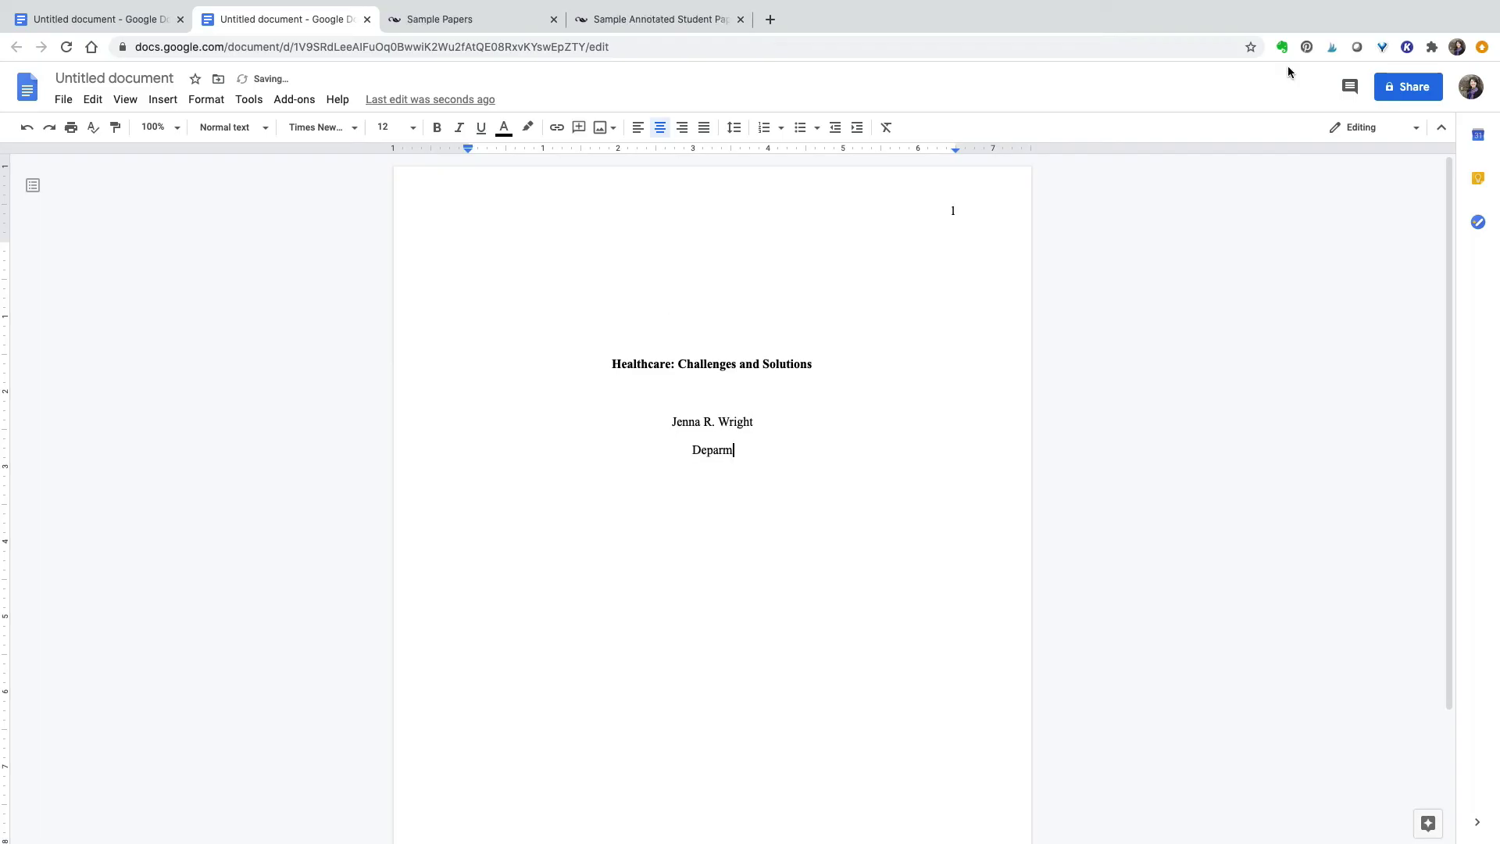
{"action": "type", "text": "glish, Univ"}
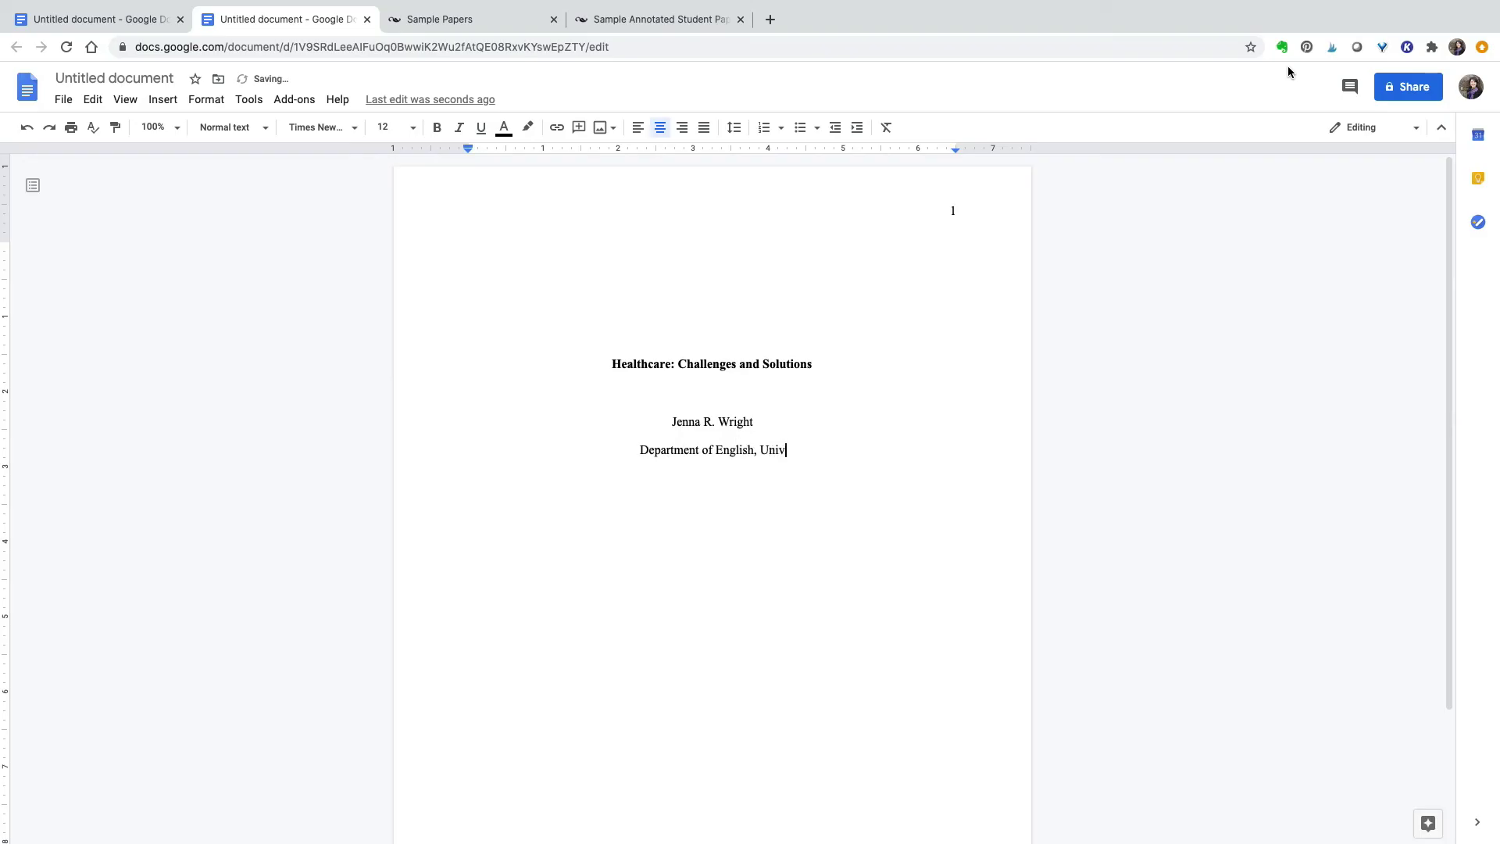
{"action": "type", "text": "ersity of Iowa"}
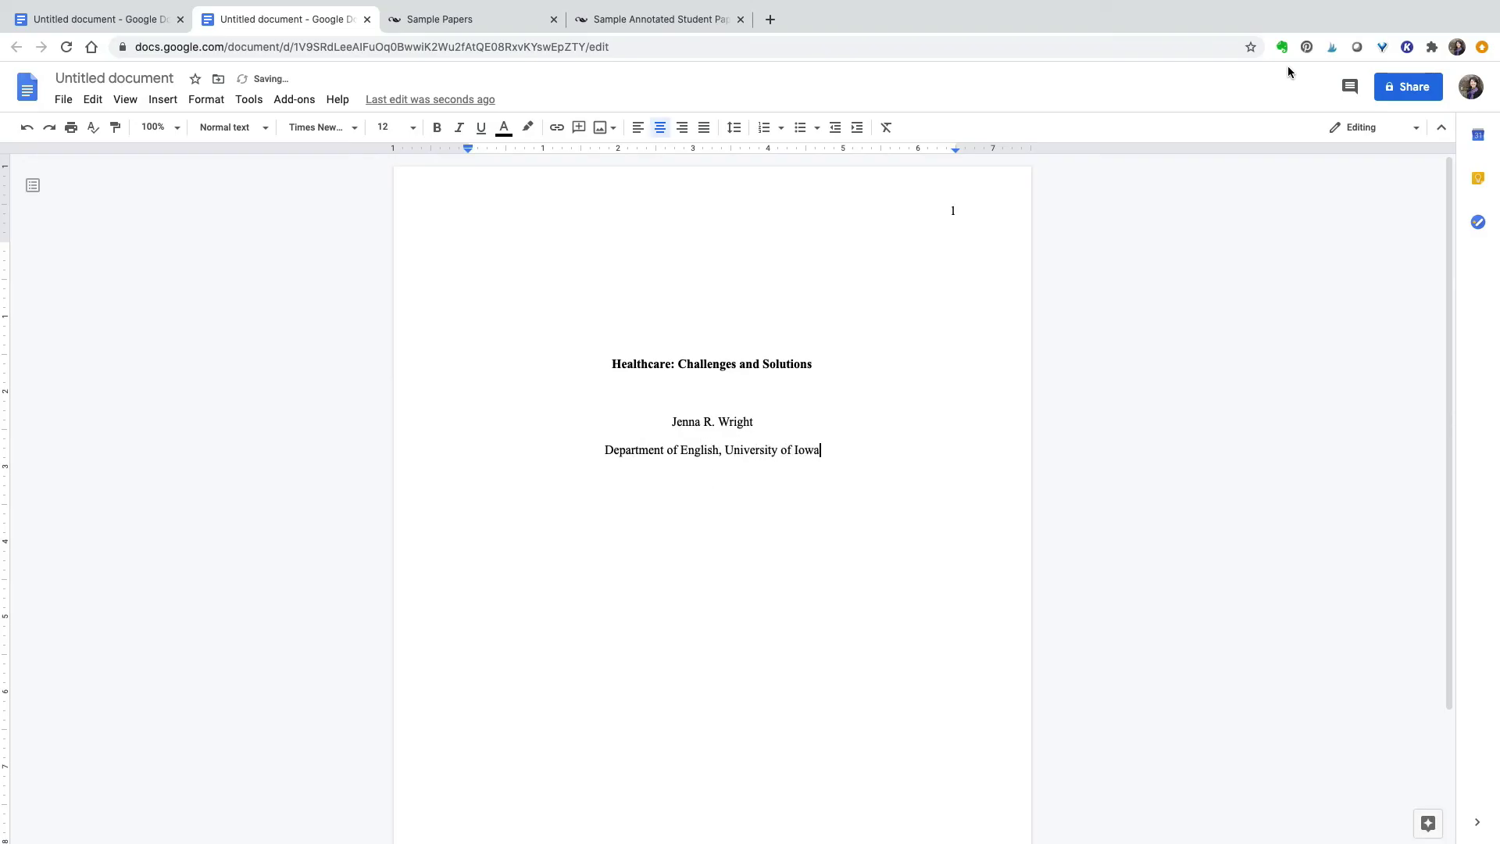
{"action": "key", "text": "Return"}
- Add centred lines for the instructor's name, ENGWR 300 and September 25, 2020
{"action": "type", "text": "Professor H"}
{"action": "key", "text": "BackSpace"}
{"action": "key", "text": "Return"}
{"action": "type", "text": "EN"}
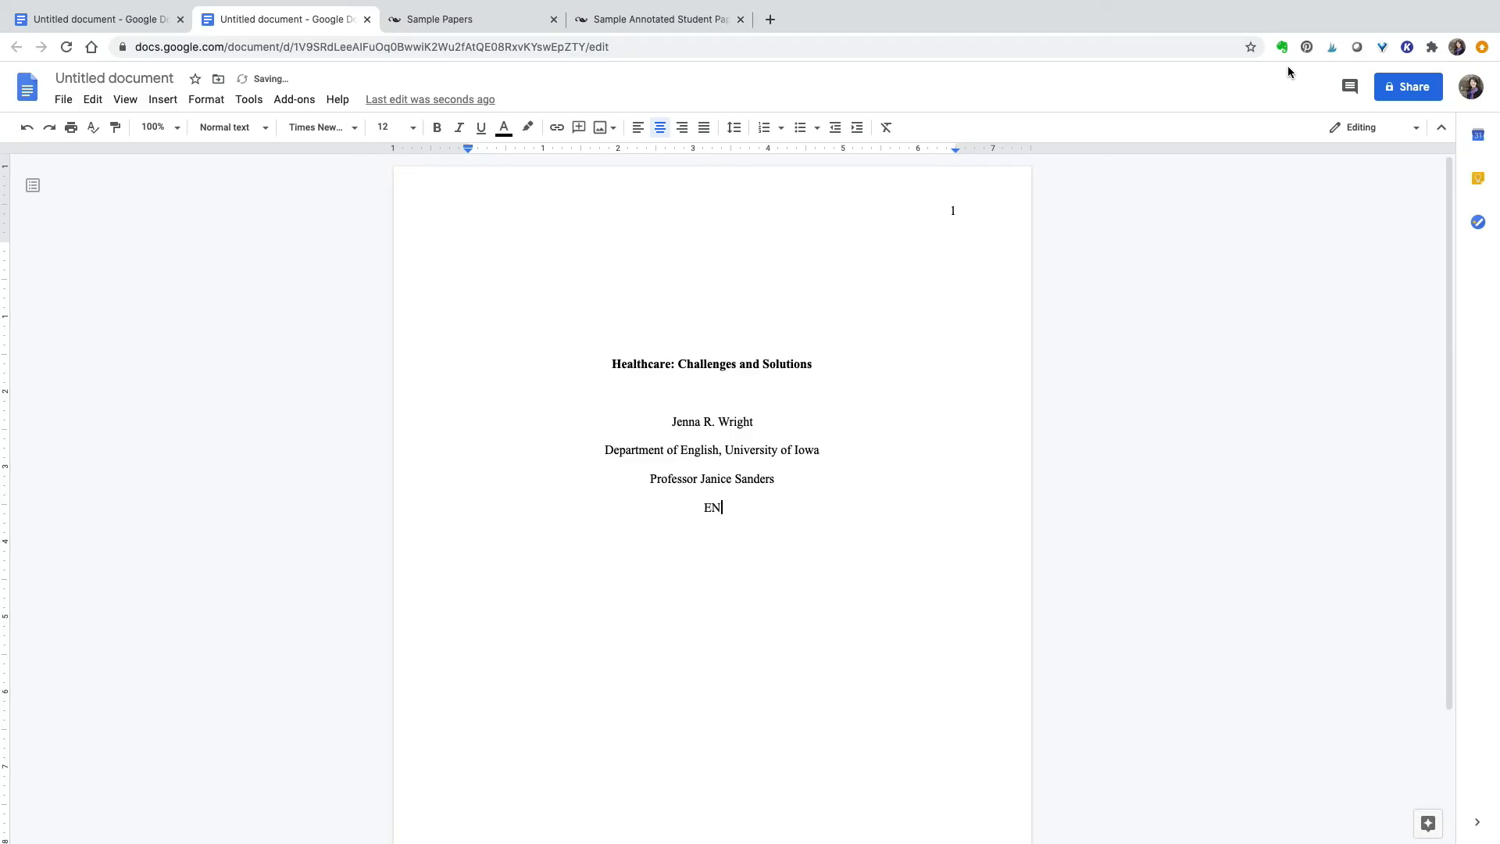
{"action": "type", "text": "GWR 300"}
{"action": "key", "text": "Return"}
{"action": "type", "text": "September 3"}
{"action": "key", "text": "BackSpace"}
{"action": "type", "text": "25, 2020"}
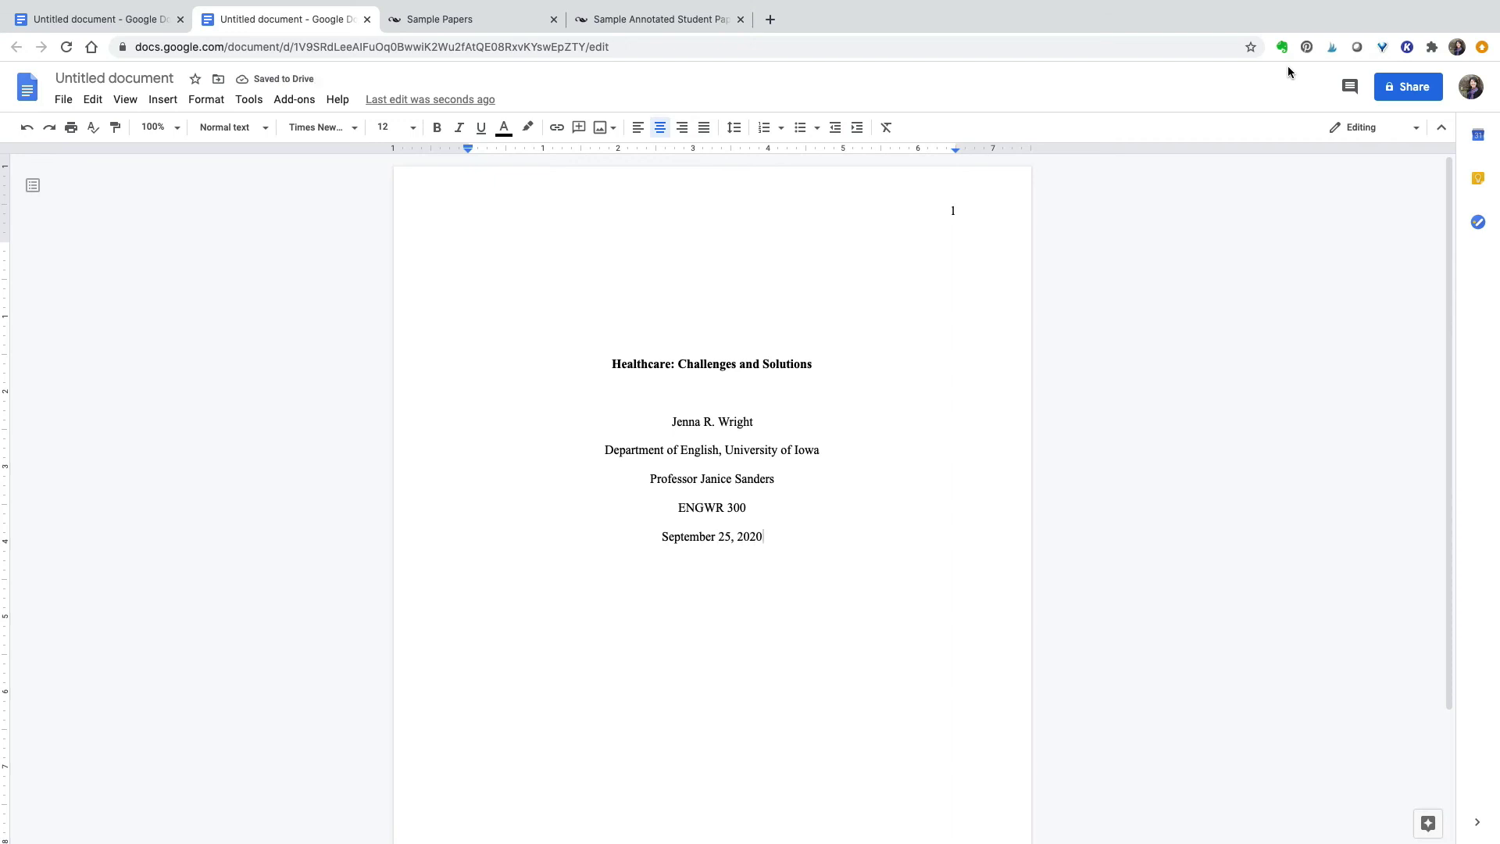
{"action": "key", "text": "Return"}
{"action": "key", "text": "Return"}
{"action": "key", "text": "Return"}
{"action": "key", "text": "Return"}
{"action": "key", "text": "Return"}
{"action": "key", "text": "Return"}
{"action": "key", "text": "Return"}
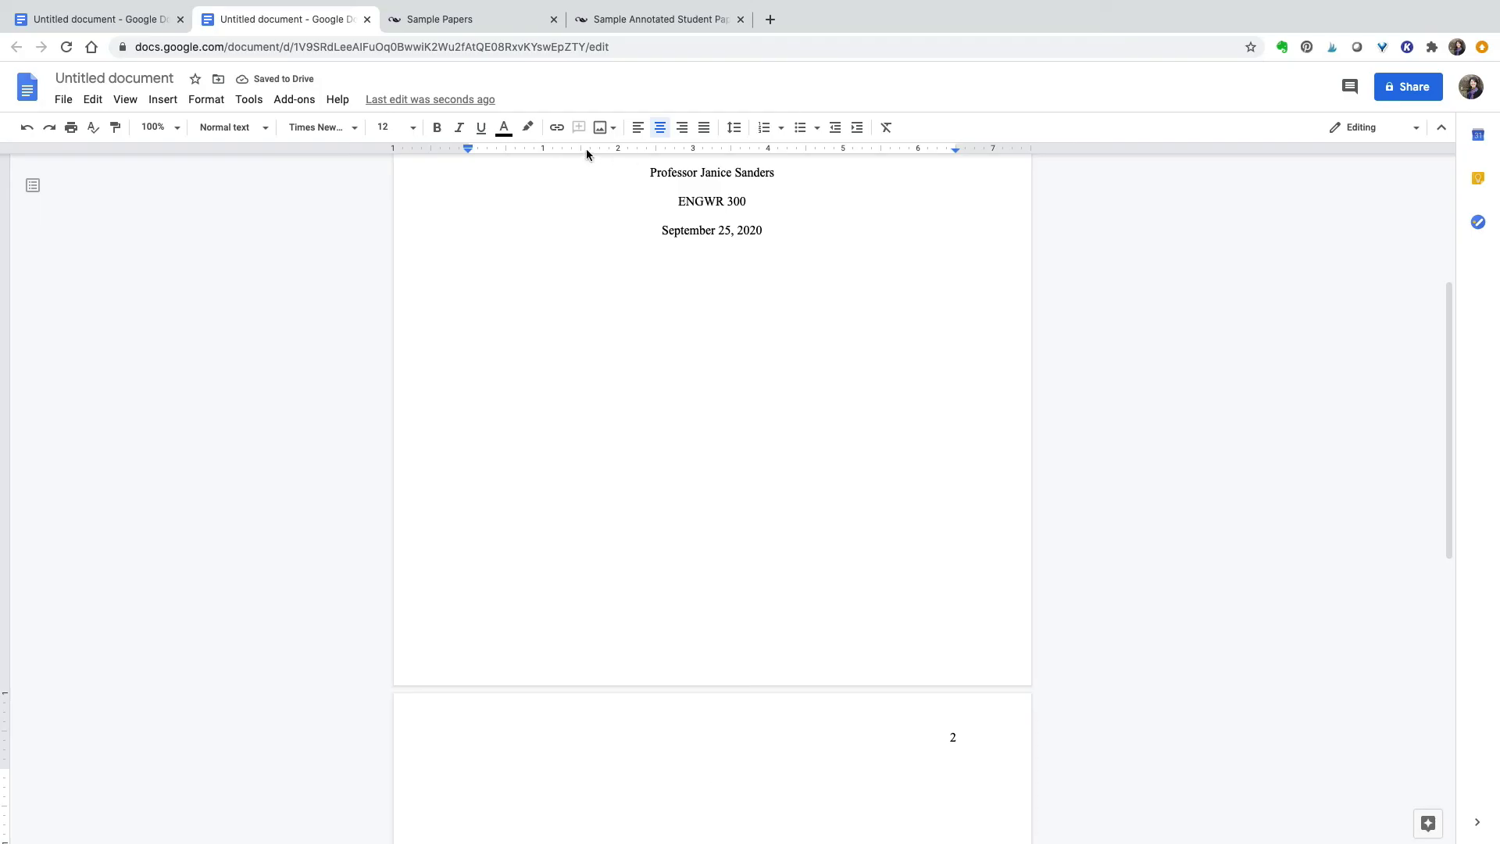
- Type 'Healthcare: Challenges and Solutions' centred at the top of page 2 and make it bold
{"action": "left_click", "coordinate": [635, 132]}
{"action": "key", "text": "Tab"}
{"action": "key", "text": "super+shift+e"}
{"action": "type", "text": "Healthcare: Challenges an"}
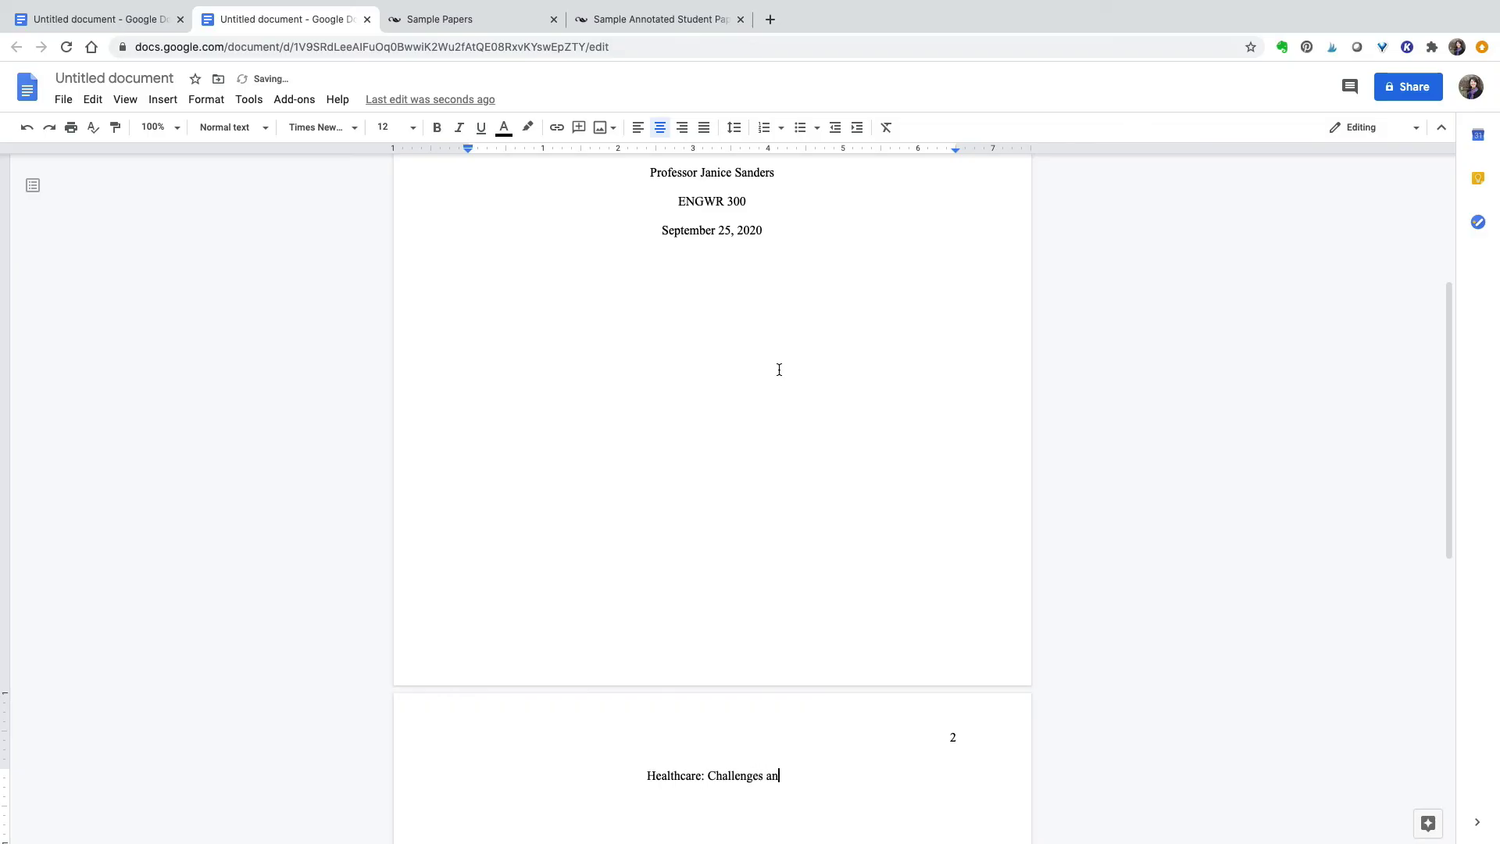
{"action": "type", "text": "d Solutions"}
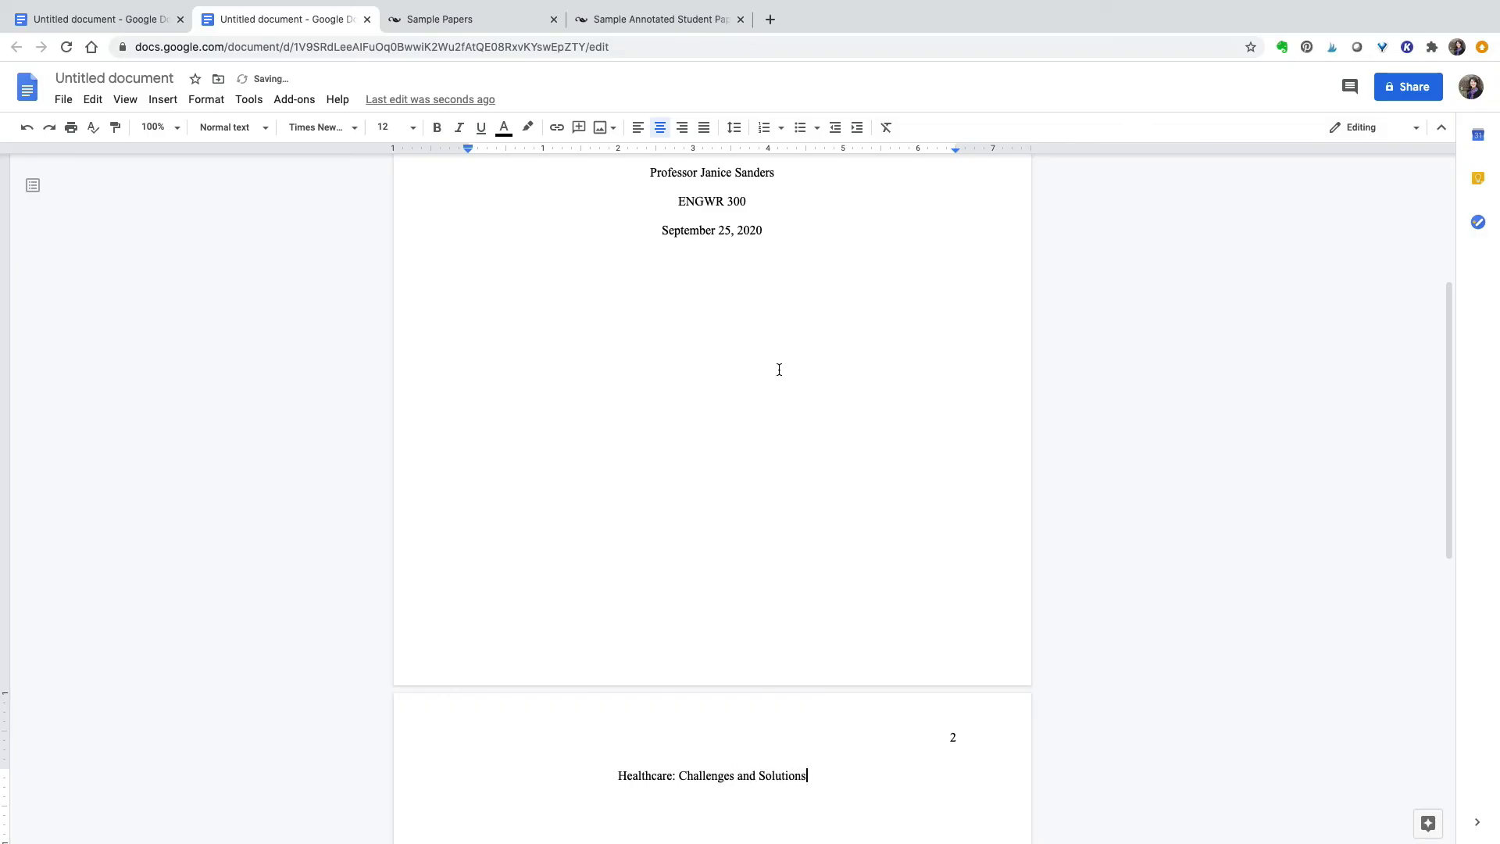
{"action": "key", "text": "Return"}
{"action": "left_click_drag", "start_coordinate": [619, 777], "coordinate": [808, 776]}
{"action": "left_click", "coordinate": [440, 127]}
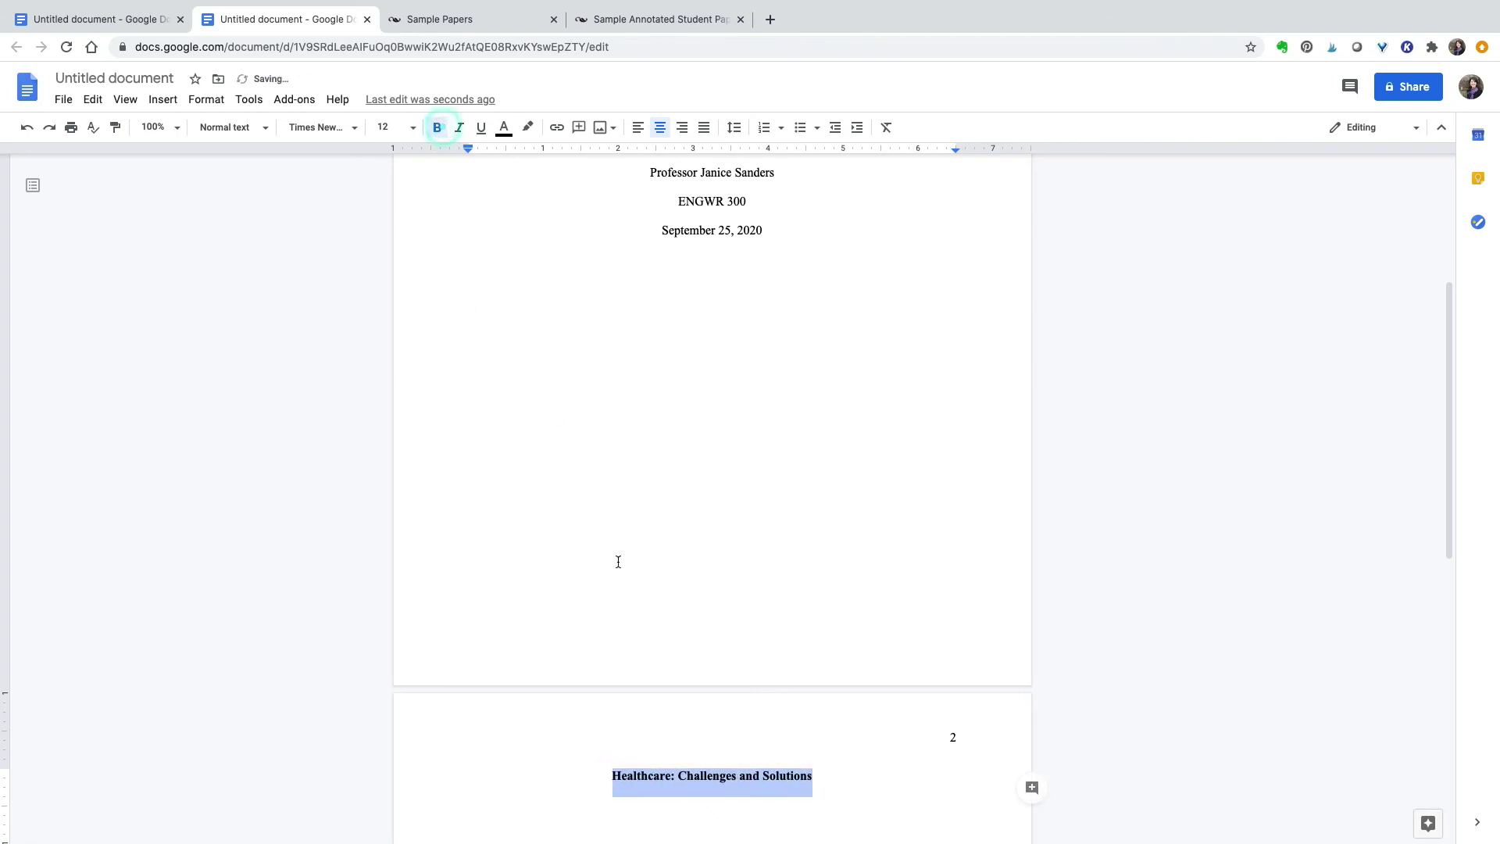
{"action": "scroll", "coordinate": [695, 777], "scroll_direction": "down", "scroll_amount": 1}
- Left-align the line under the title, then type the introduction and 'Healthcare Challenges in the United States'
{"action": "scroll", "coordinate": [694, 778], "scroll_direction": "down", "scroll_amount": 1}
{"action": "left_click", "coordinate": [696, 728]}
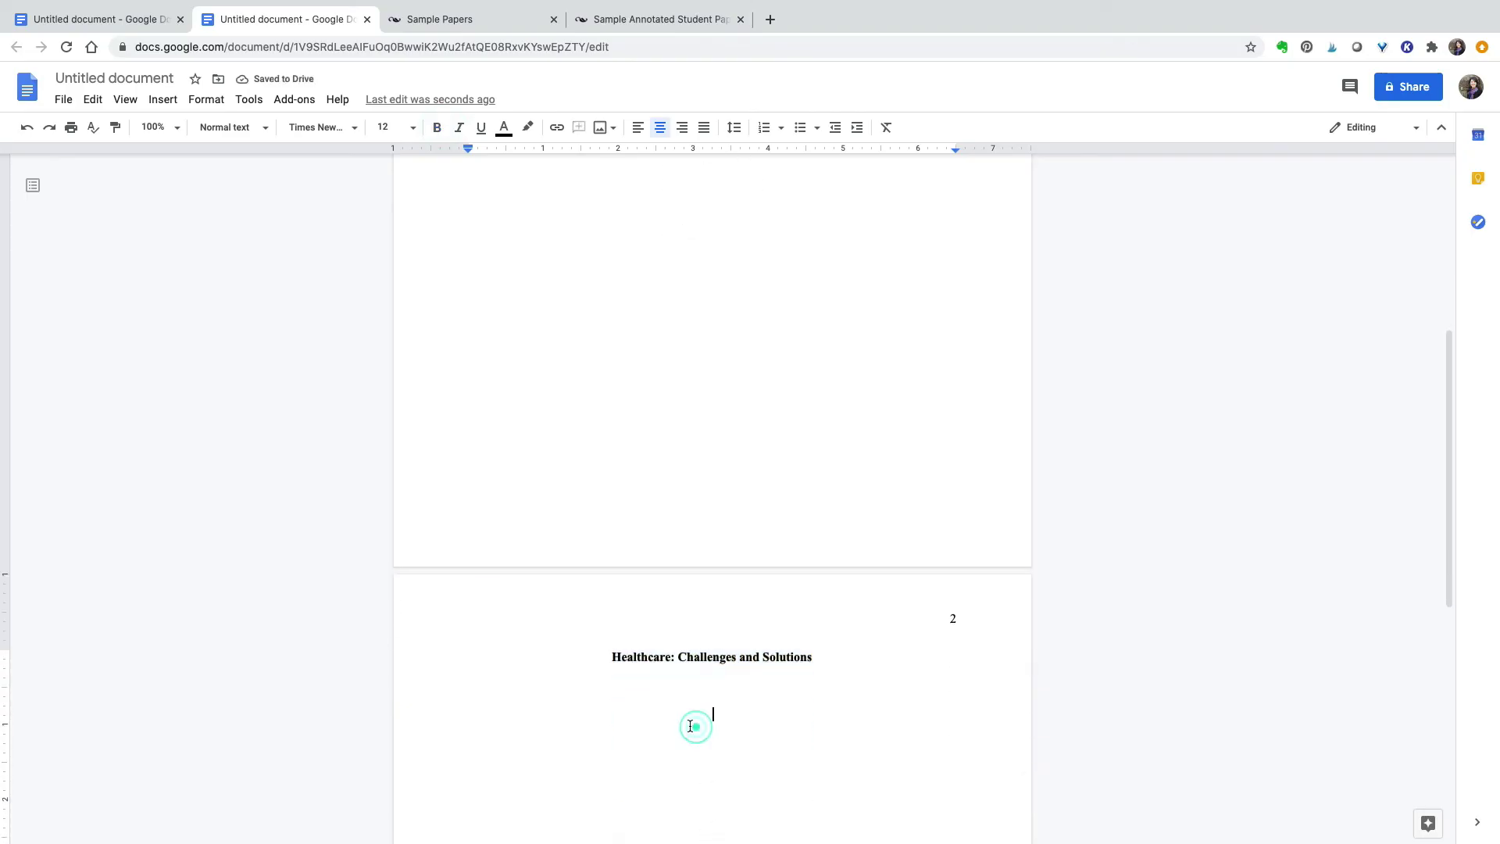
{"action": "left_click", "coordinate": [688, 682]}
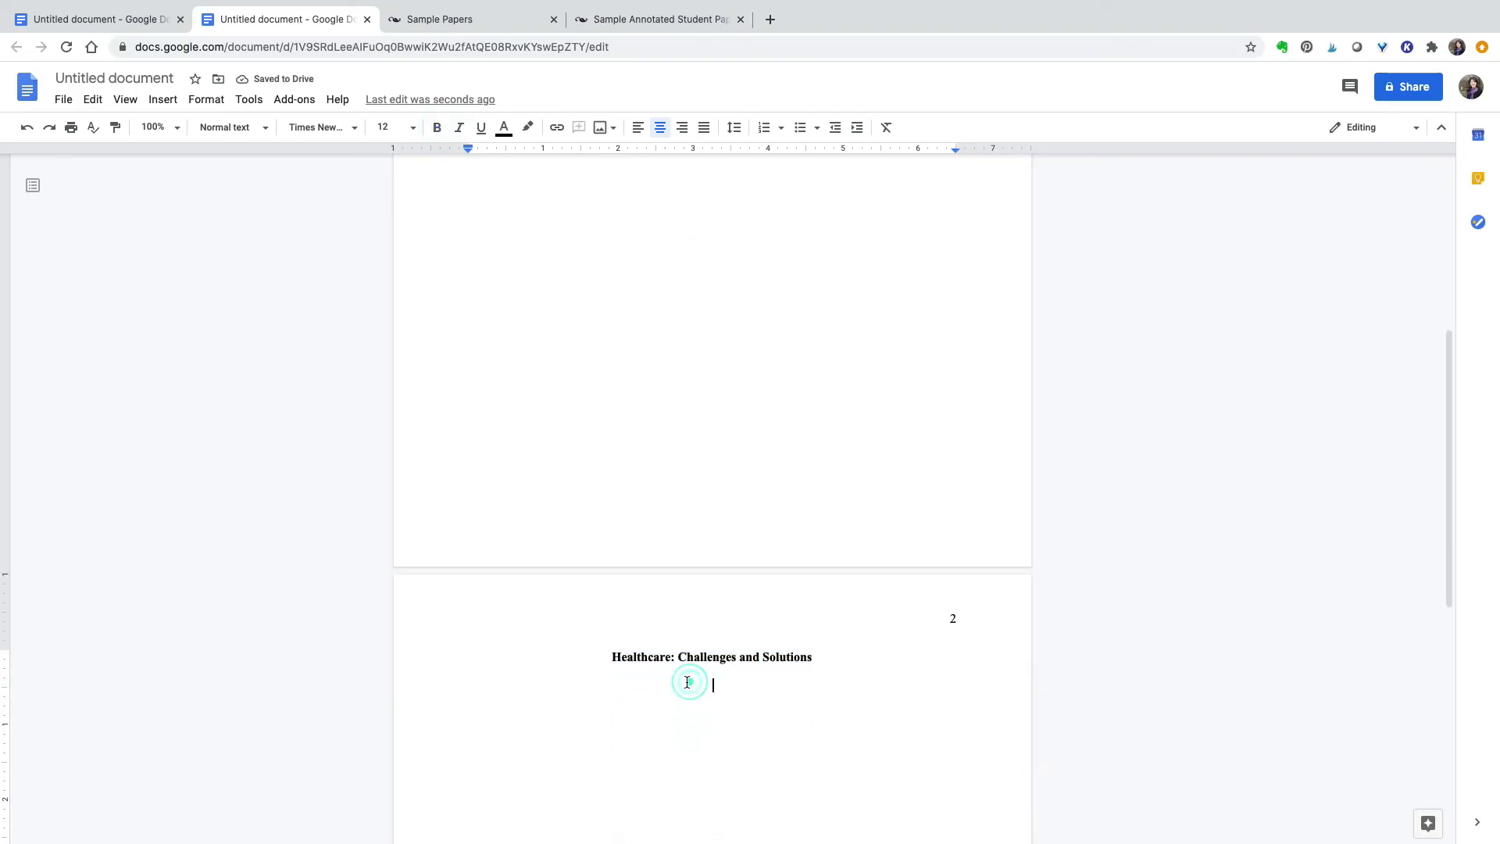
{"action": "left_click", "coordinate": [637, 131]}
{"action": "scroll", "coordinate": [547, 234], "scroll_direction": "up", "scroll_amount": 1}
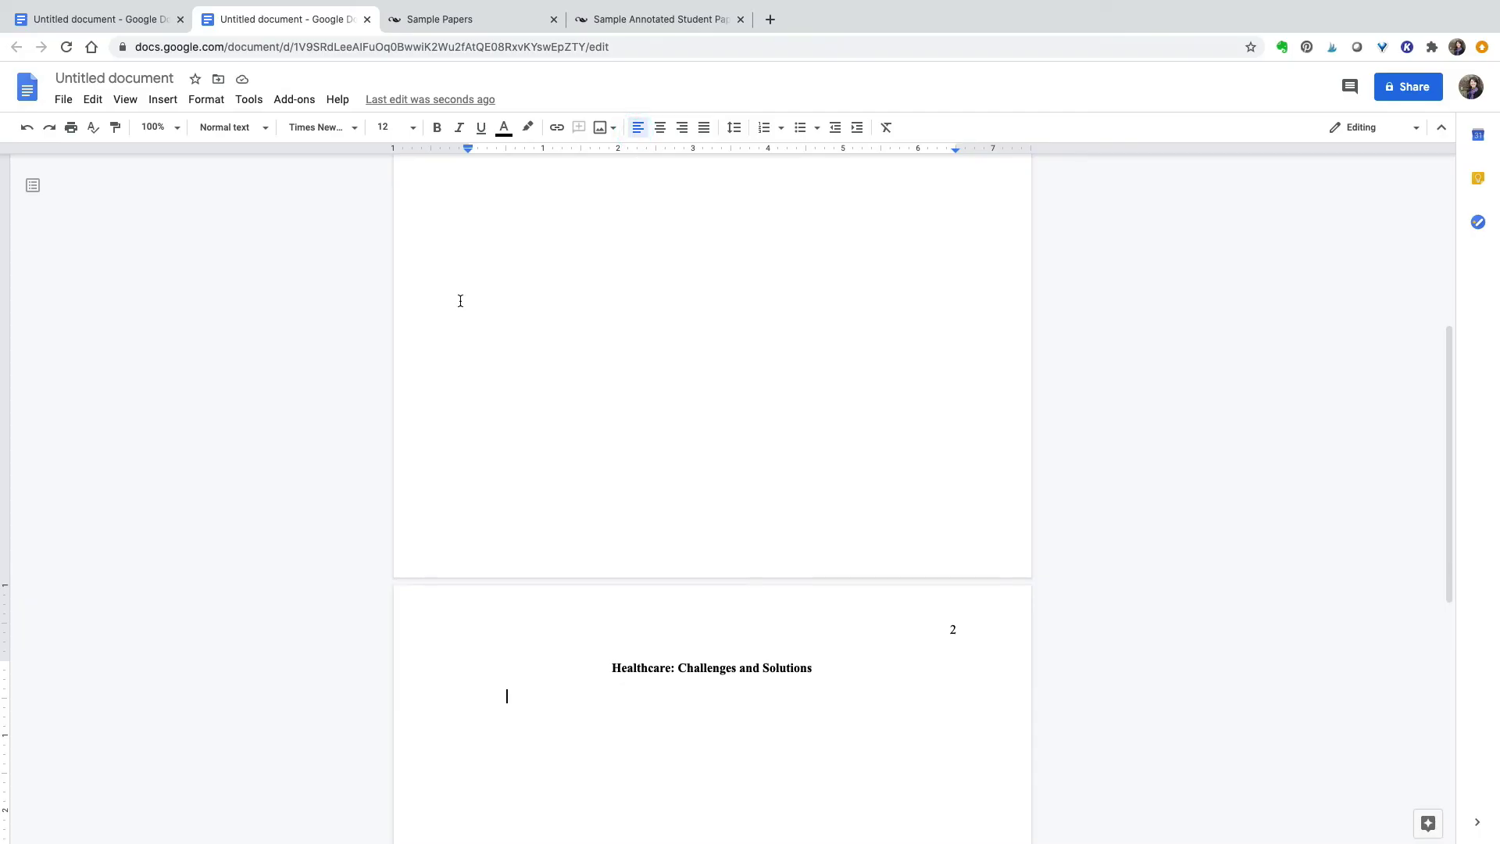
{"action": "type", "text": "A"}
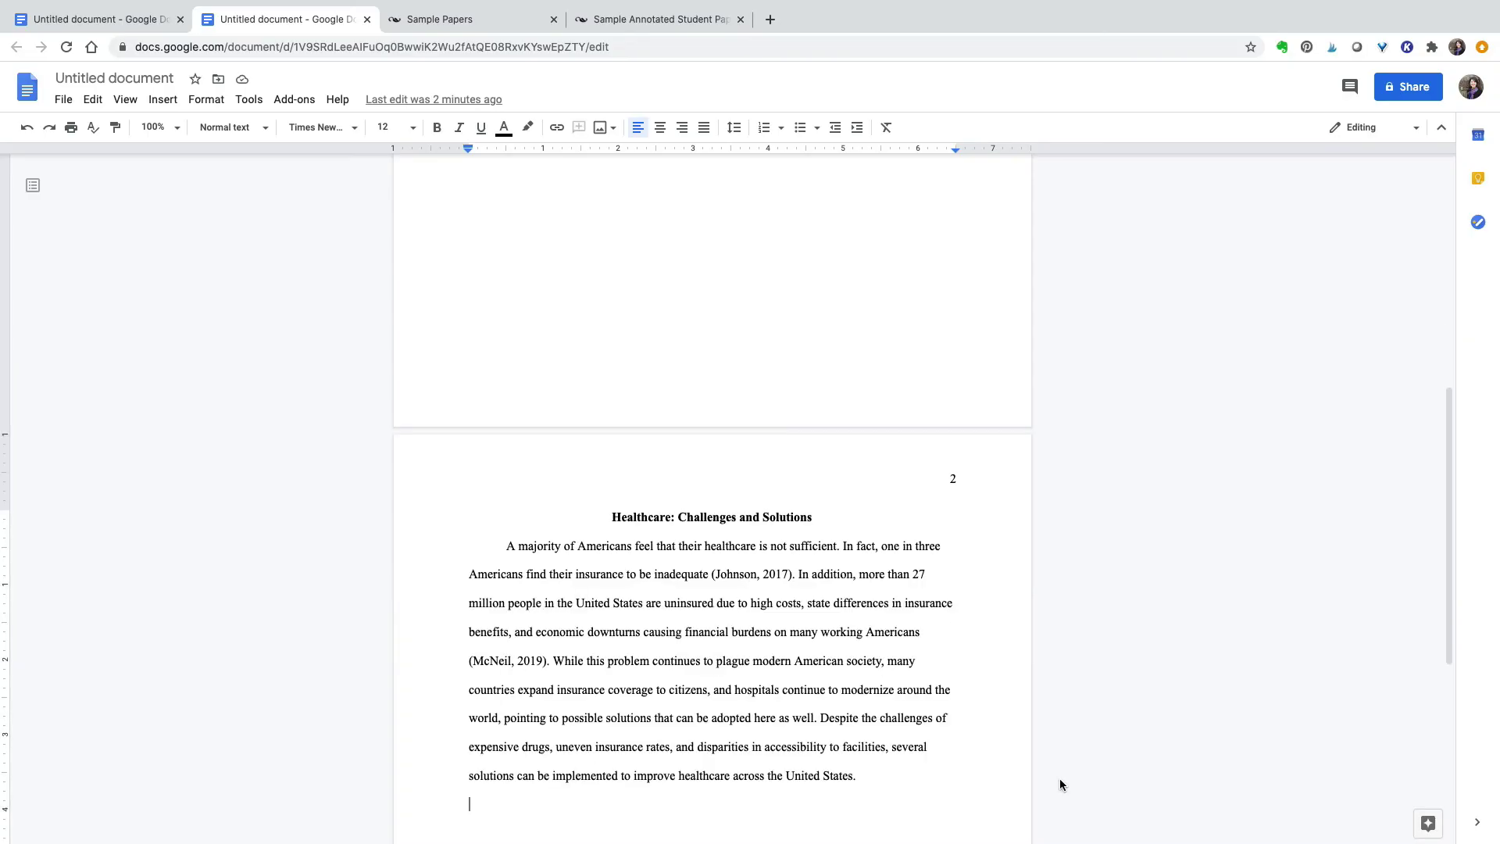
{"action": "type", "text": "Healthcare"}
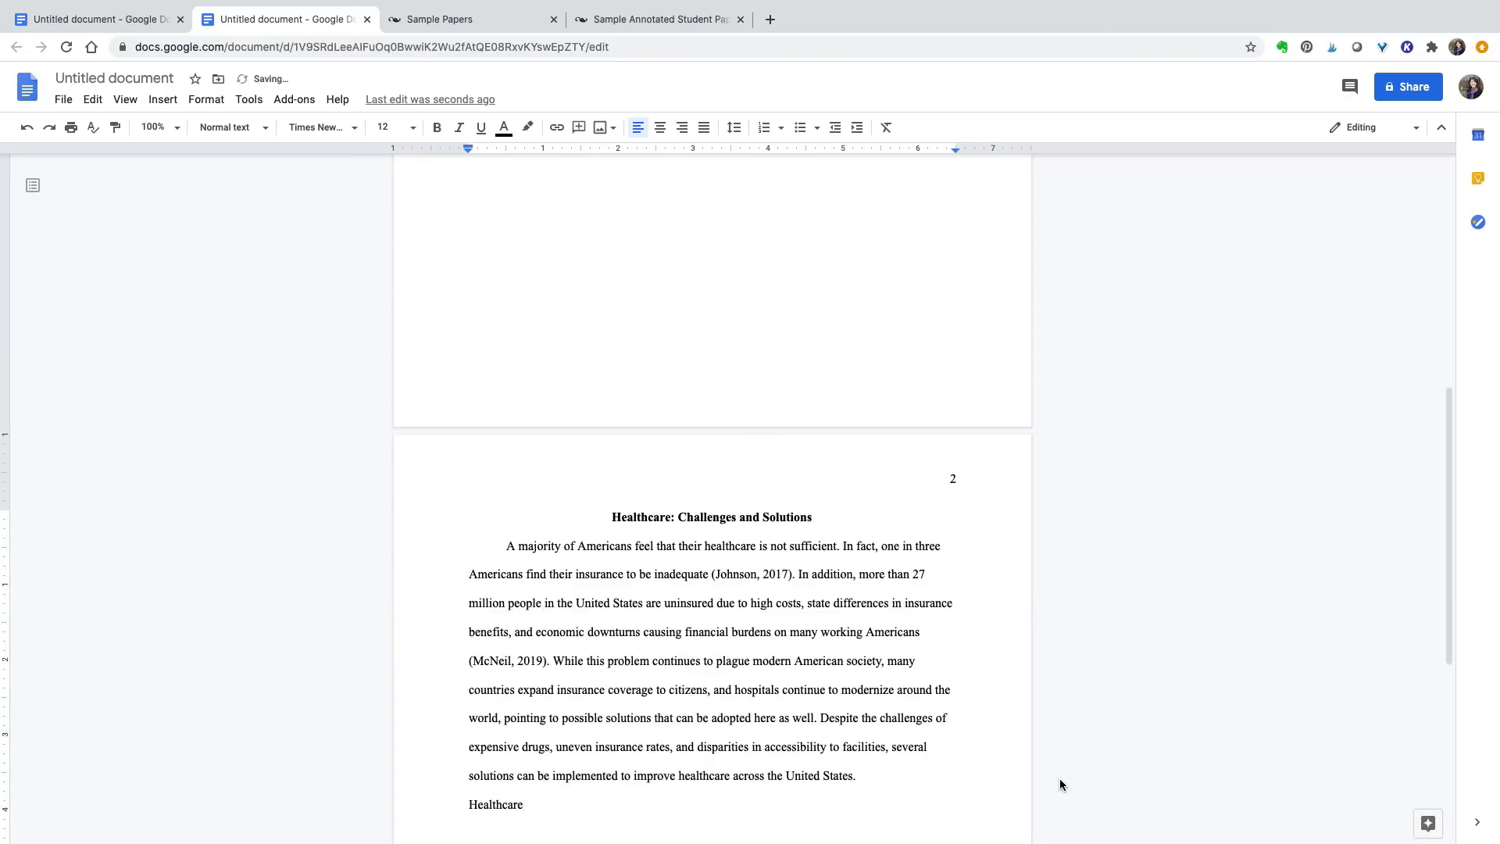
{"action": "type", "text": " Challenges in the United States"}
- Make 'Healthcare Challenges in the United States' a bold, centred heading
{"action": "key", "text": "Return"}
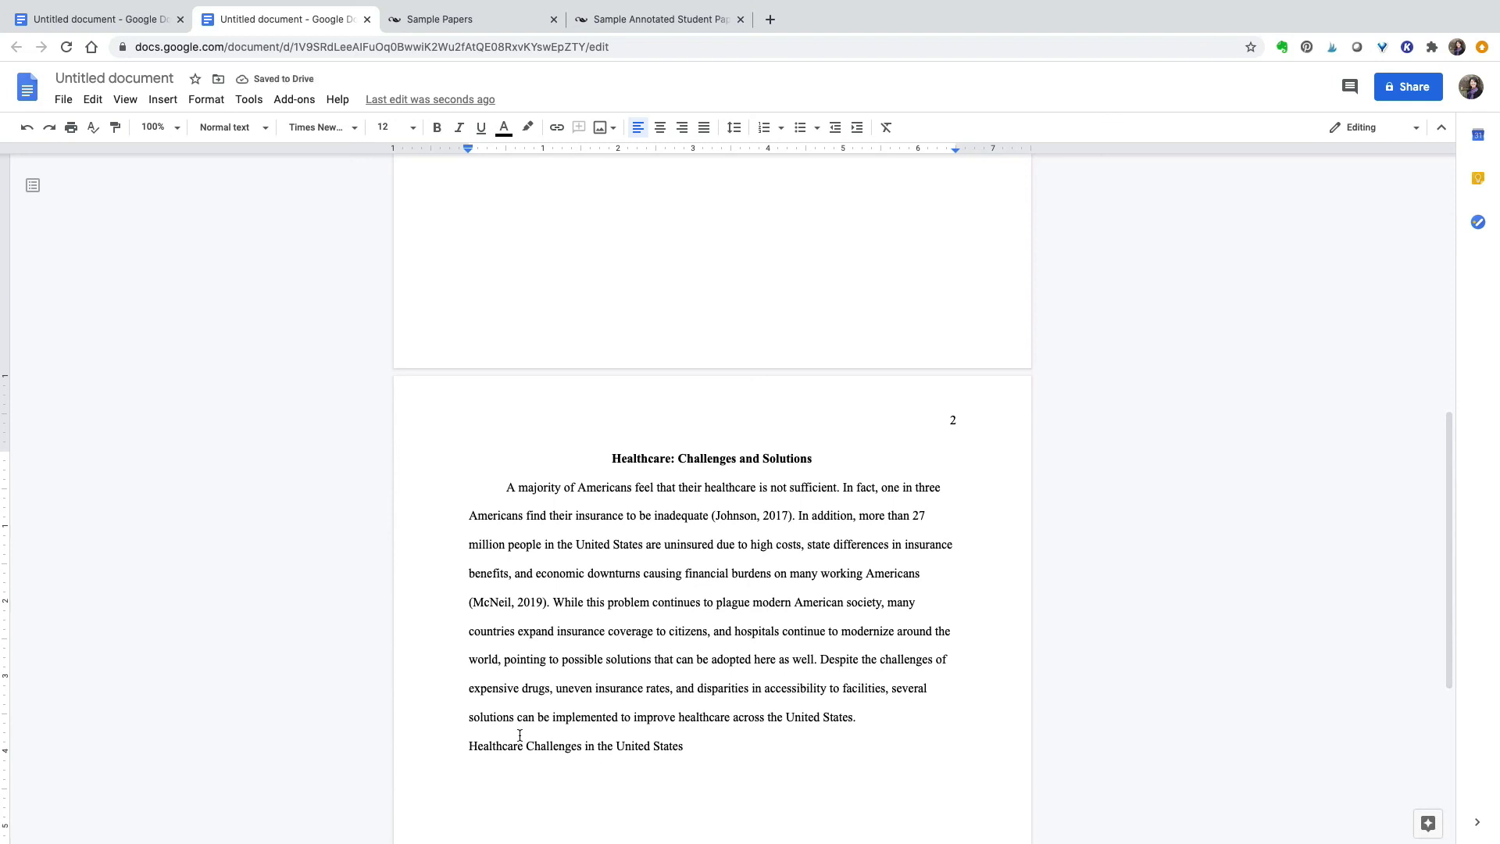
{"action": "left_click_drag", "start_coordinate": [467, 746], "coordinate": [682, 745]}
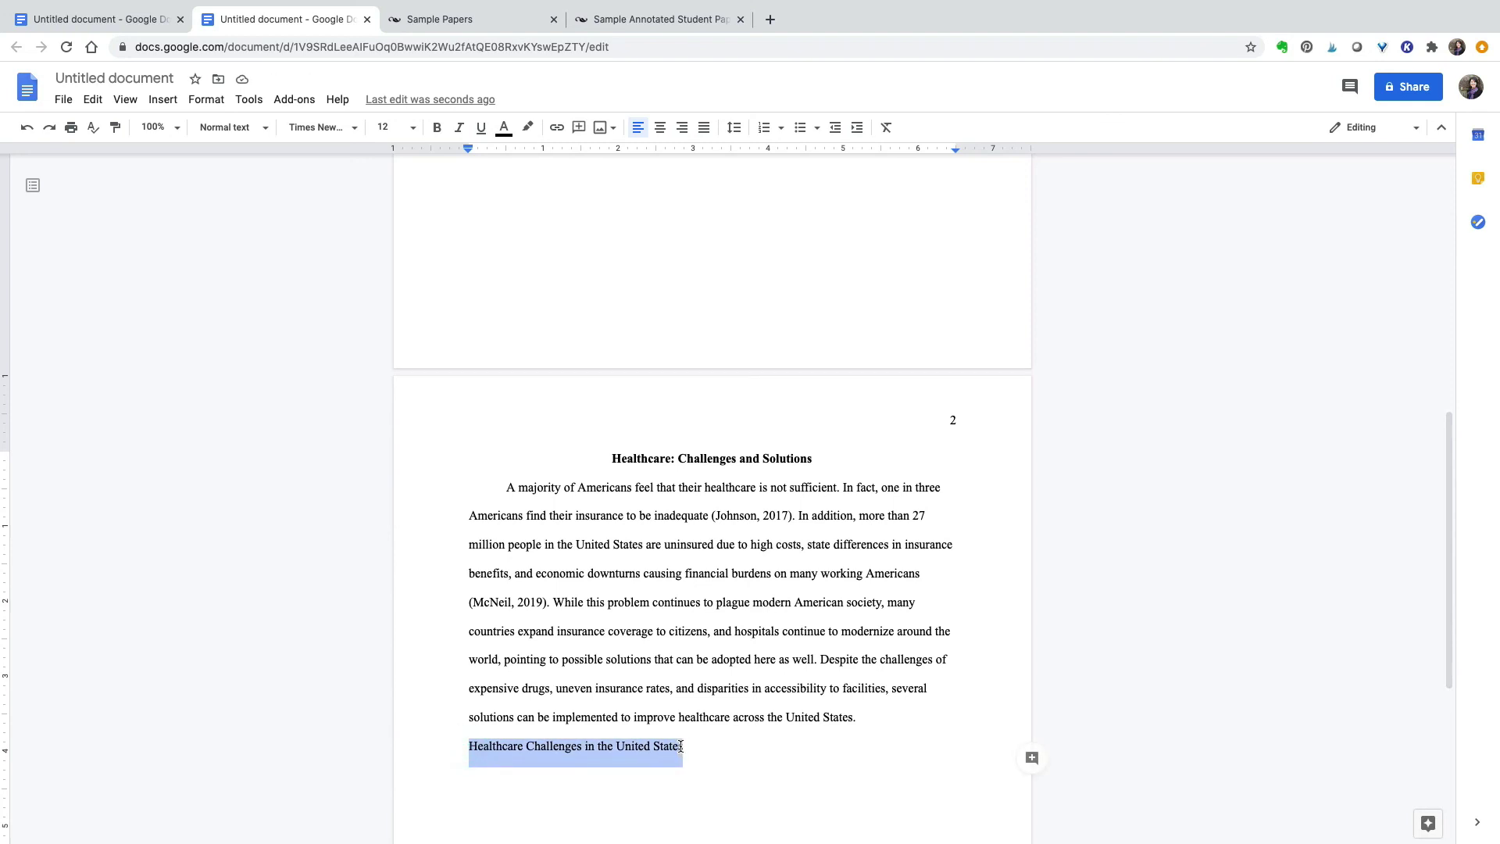
{"action": "left_click", "coordinate": [437, 128]}
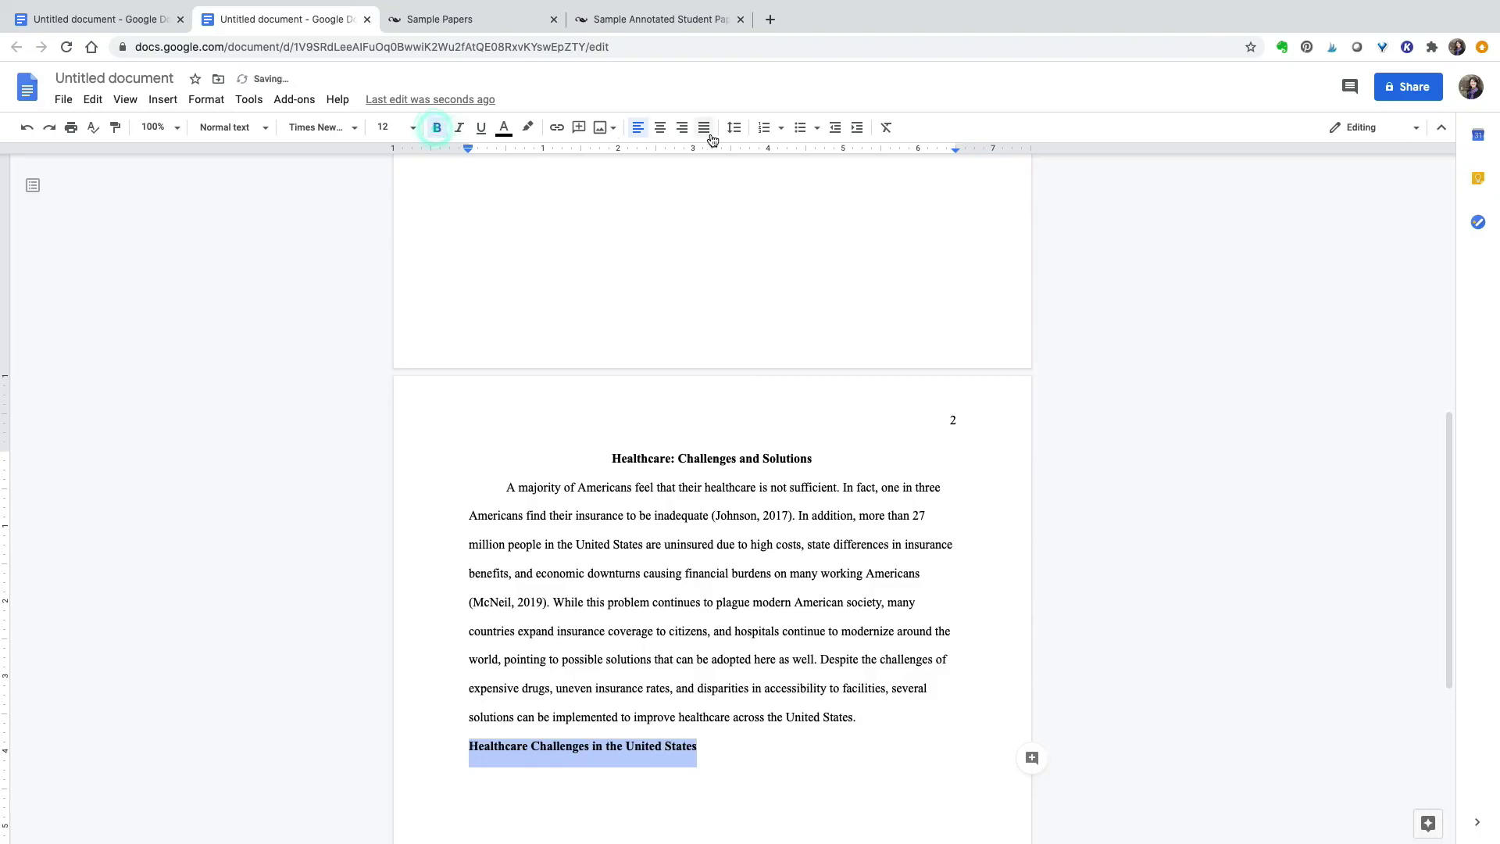
{"action": "left_click", "coordinate": [658, 129]}
{"action": "left_click", "coordinate": [561, 778]}
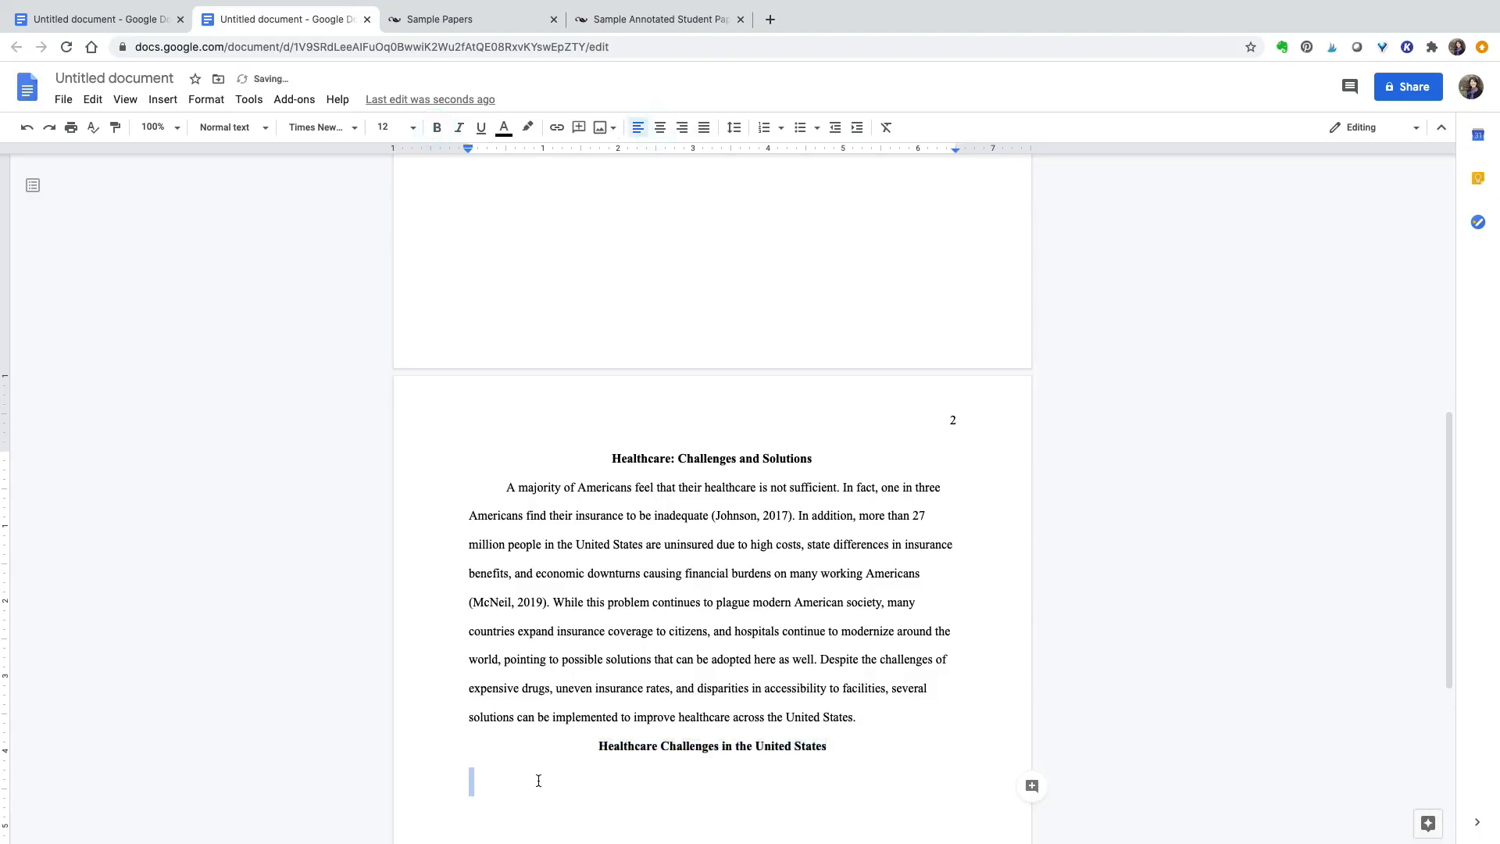
{"action": "double_click", "coordinate": [538, 778]}
{"action": "left_click", "coordinate": [579, 765]}
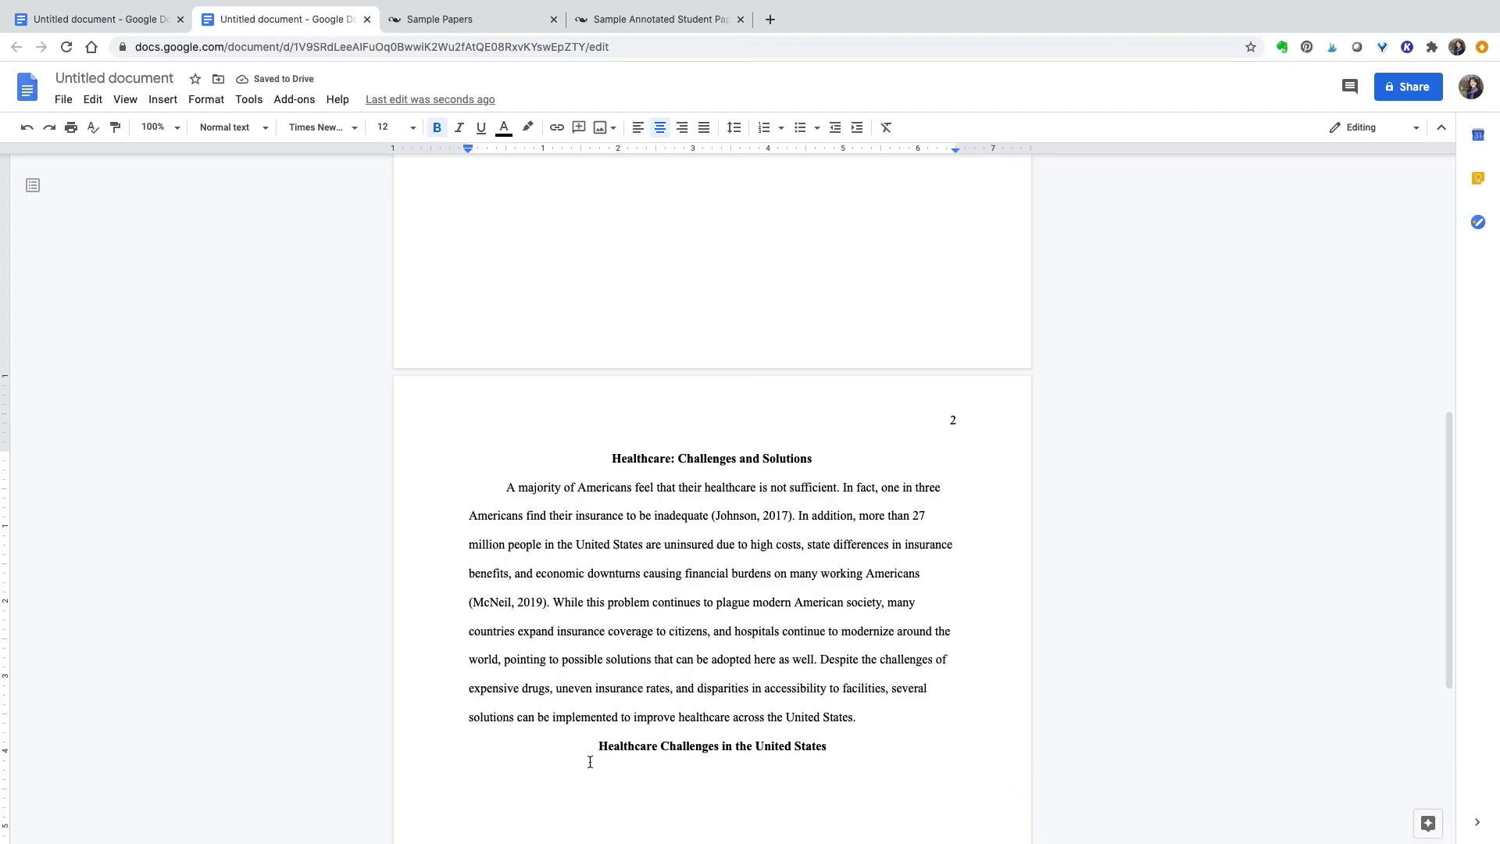
{"action": "left_click", "coordinate": [496, 764]}
{"action": "key", "text": "BackSpace"}
{"action": "left_click", "coordinate": [827, 741]}
- Add a left-aligned bold subheading 'Overpriced Prescription Drugs' below the heading
{"action": "key", "text": "Return"}
{"action": "left_click", "coordinate": [638, 128]}
{"action": "type", "text": "Over"}
{"action": "key", "text": "BackSpace"}
{"action": "key", "text": "BackSpace"}
{"action": "type", "text": "erpriced"}
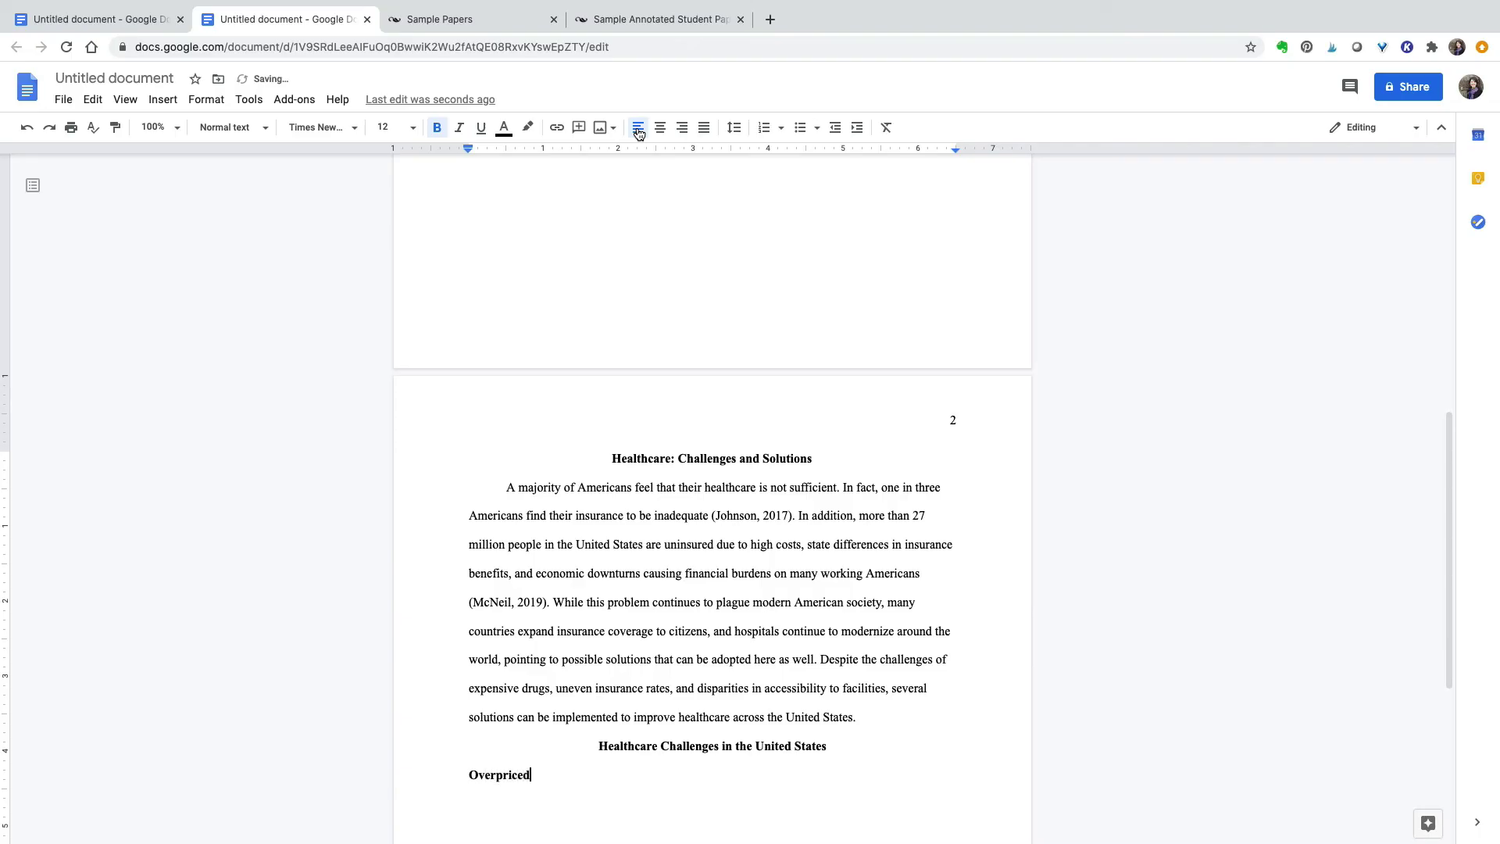
{"action": "type", "text": " Prescription Drugs"}
{"action": "key", "text": "Return"}
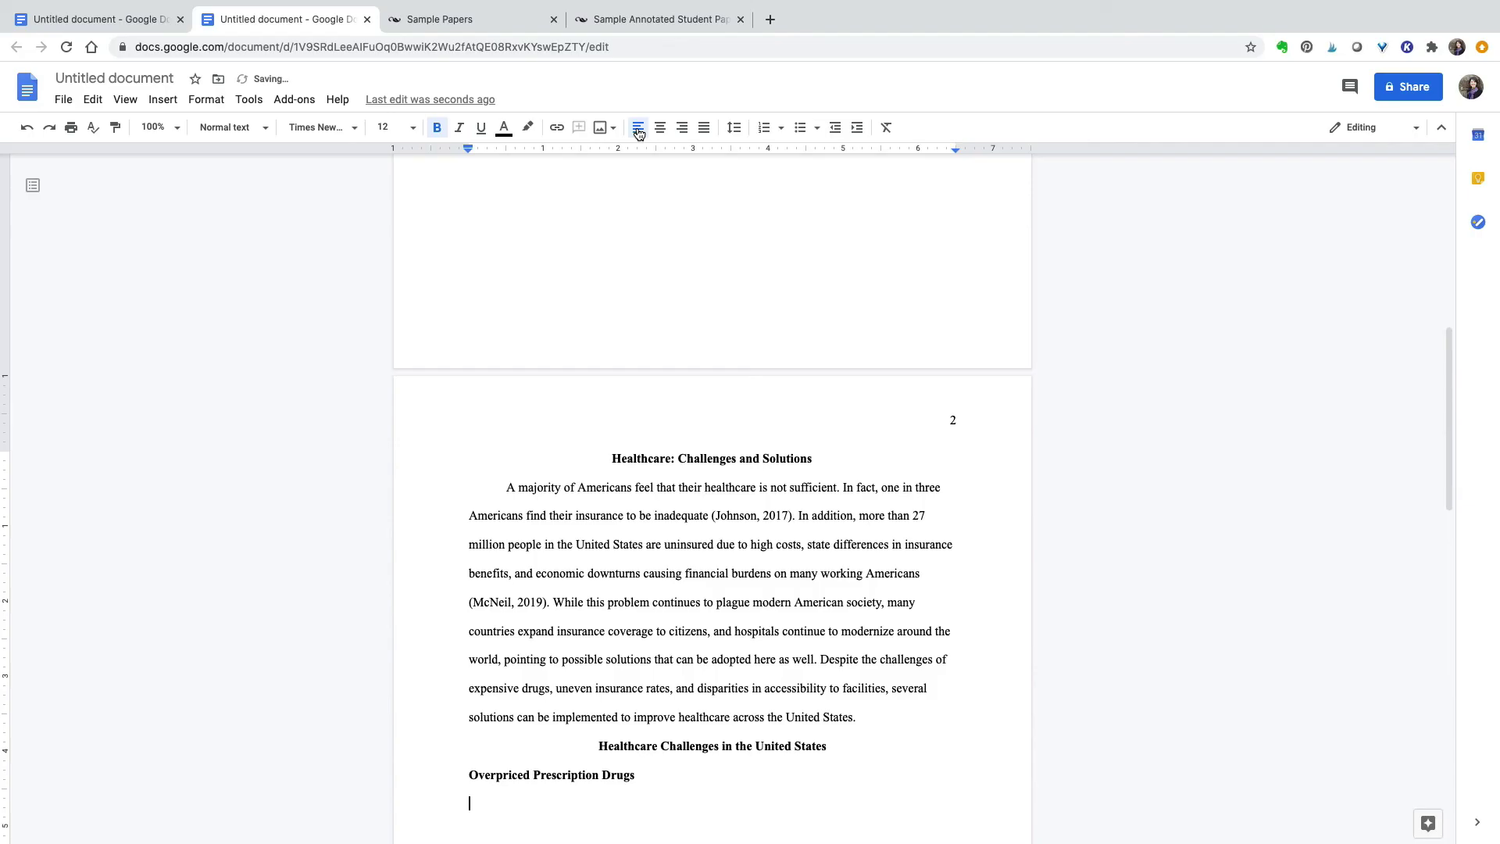
- Add an indented, non-bold sentence about the prohibitively high cost of prescription drugs
{"action": "left_click", "coordinate": [437, 128]}
{"action": "key", "text": "Tab"}
{"action": "type", "text": "One of"}
{"action": "type", "text": "argest barriers to "}
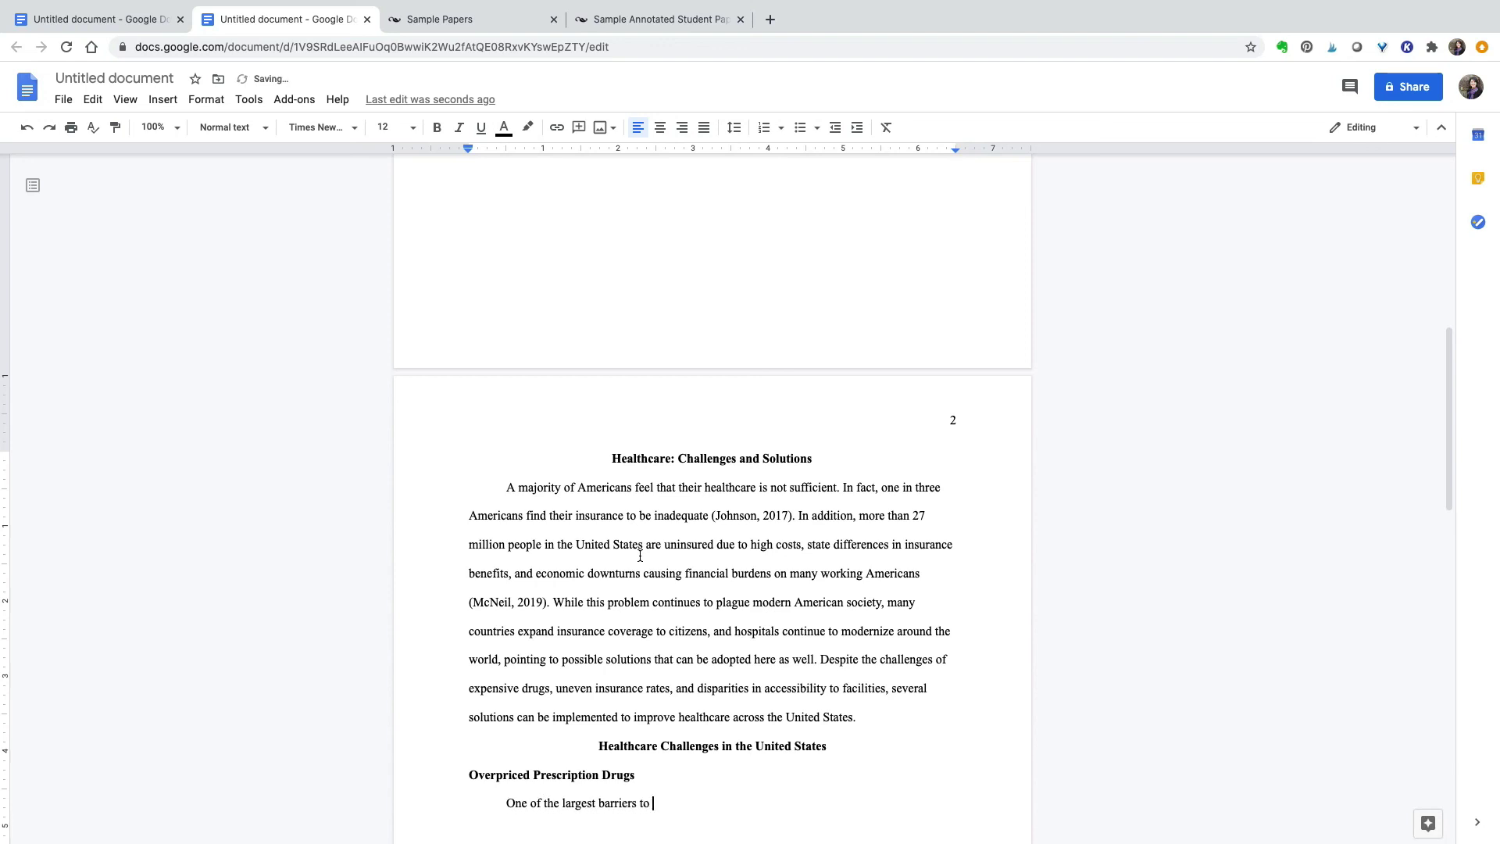
{"action": "type", "text": "affordable healthcare for Americans is the prohibiti"}
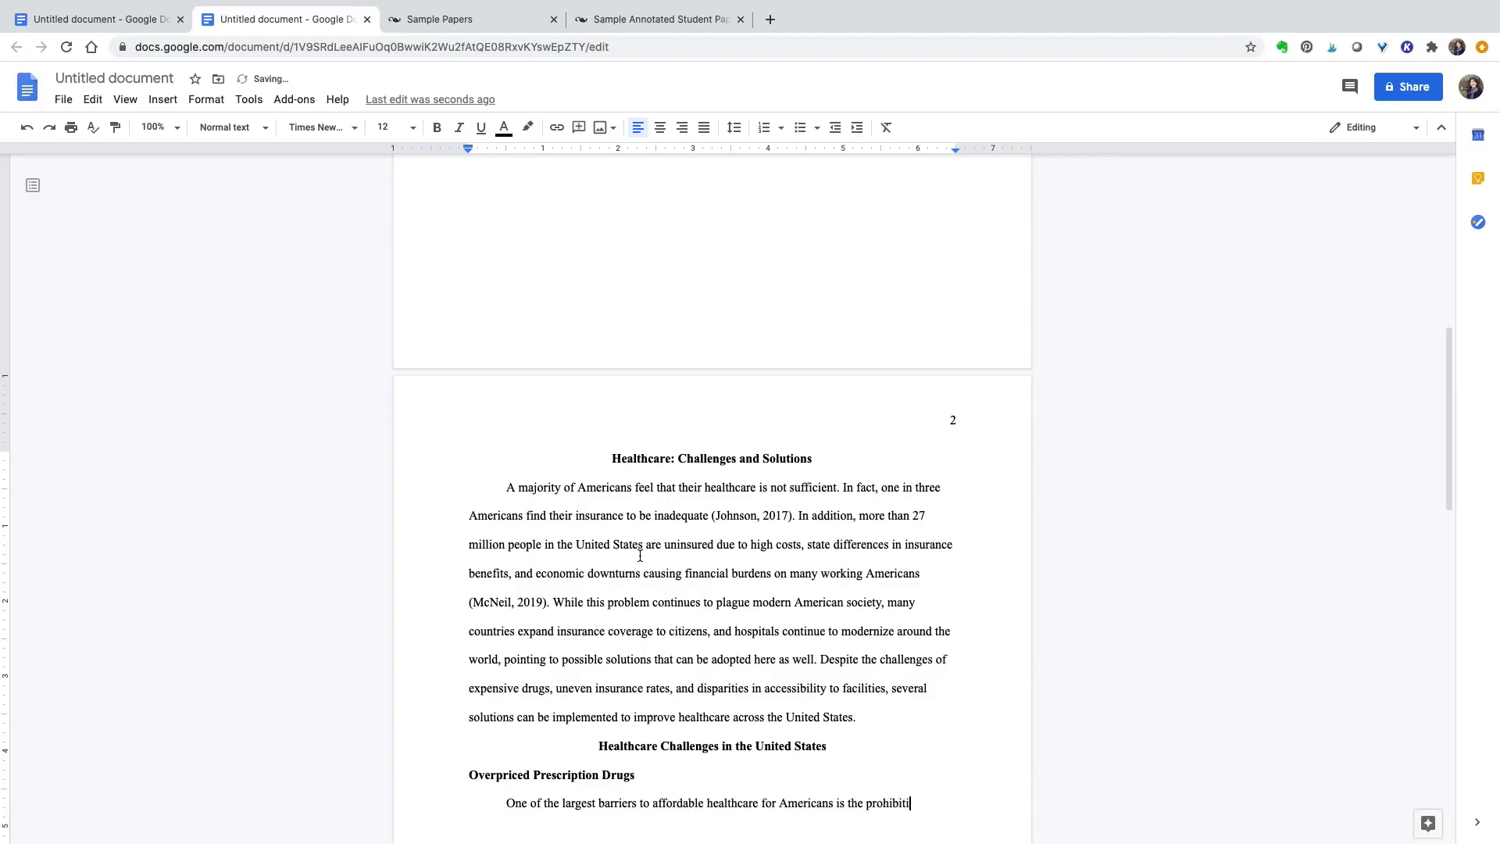
{"action": "type", "text": "vely high cost of prescription drugs."}
- Bring up the Sample Annotated Student Paper and scroll through it
{"action": "left_click", "coordinate": [141, 80]}
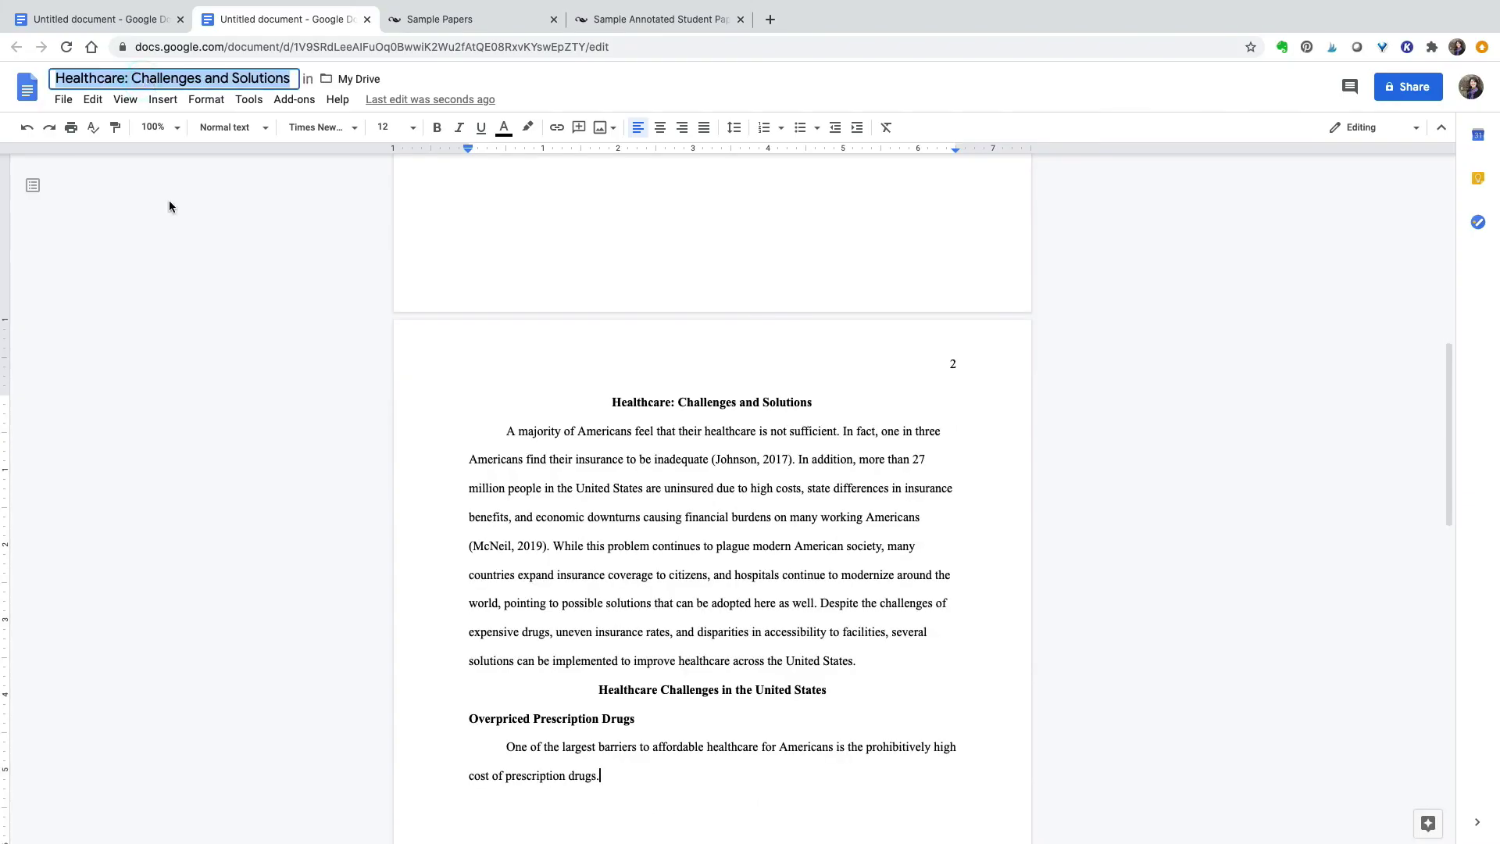
{"action": "left_click", "coordinate": [684, 17]}
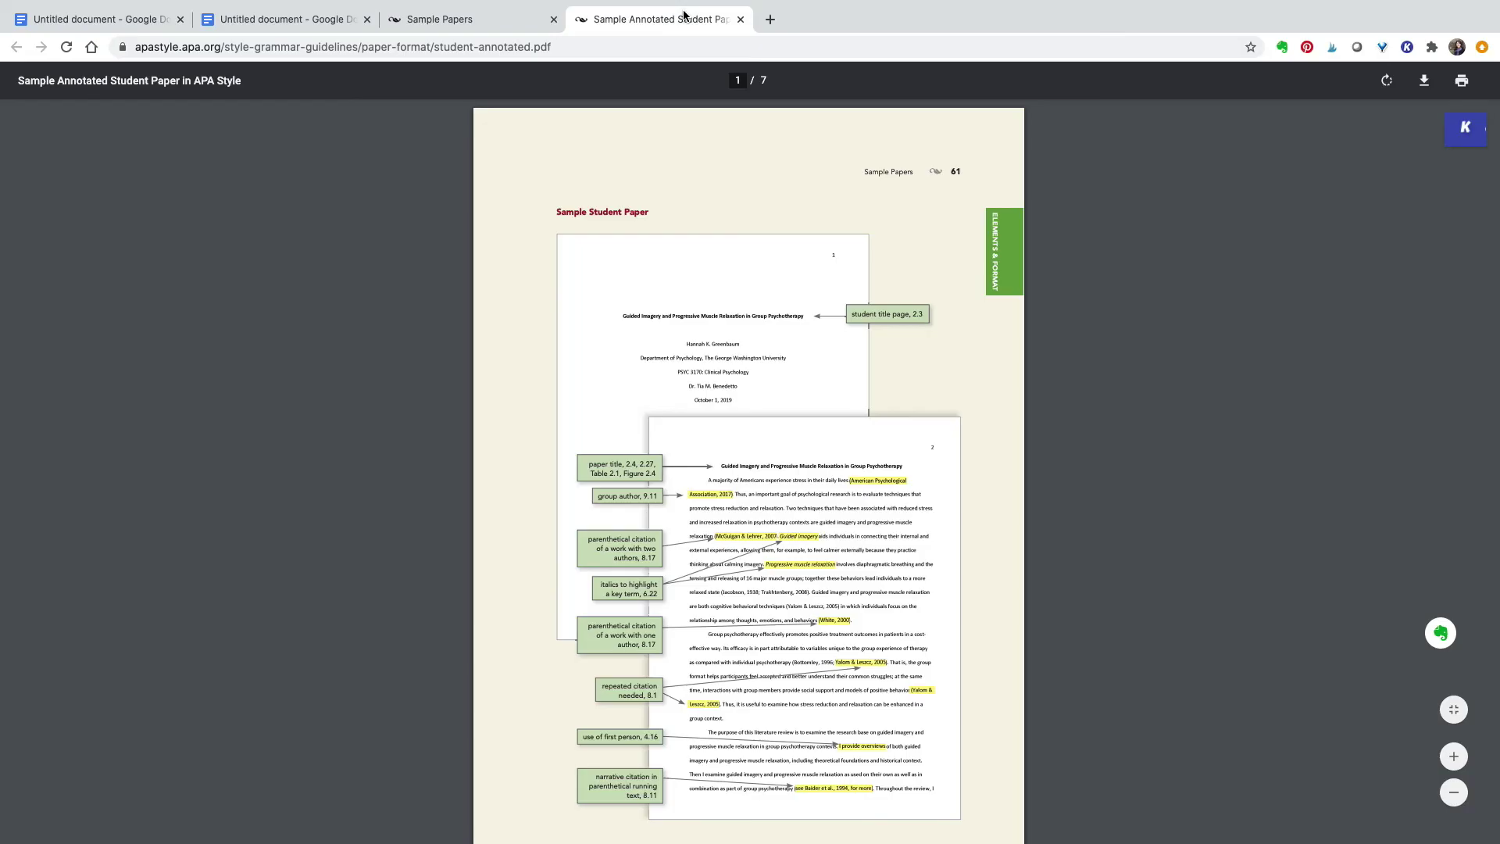
{"action": "scroll", "coordinate": [765, 218], "scroll_direction": "down", "scroll_amount": 7}
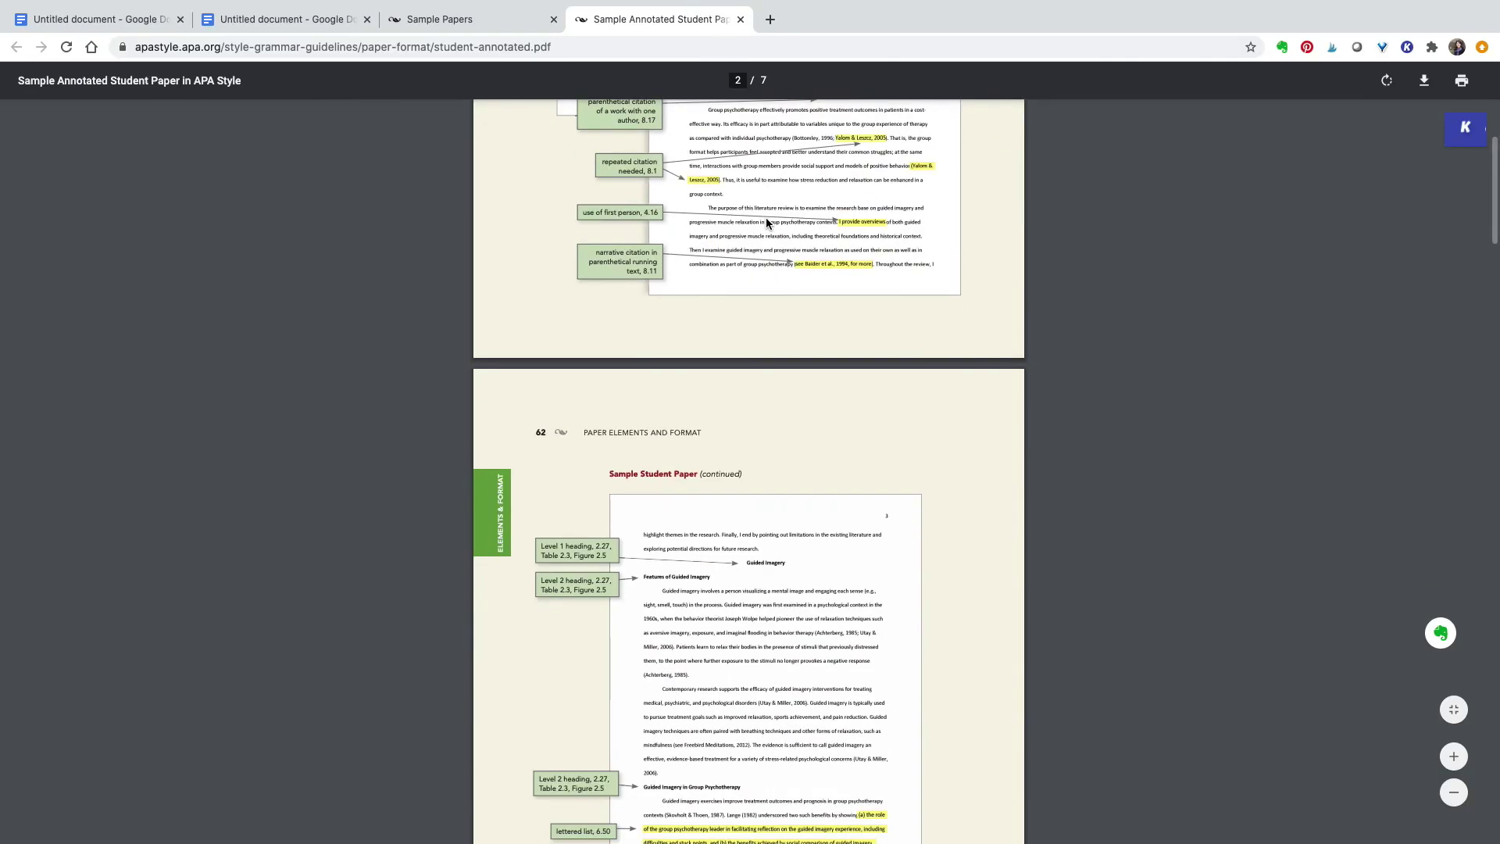